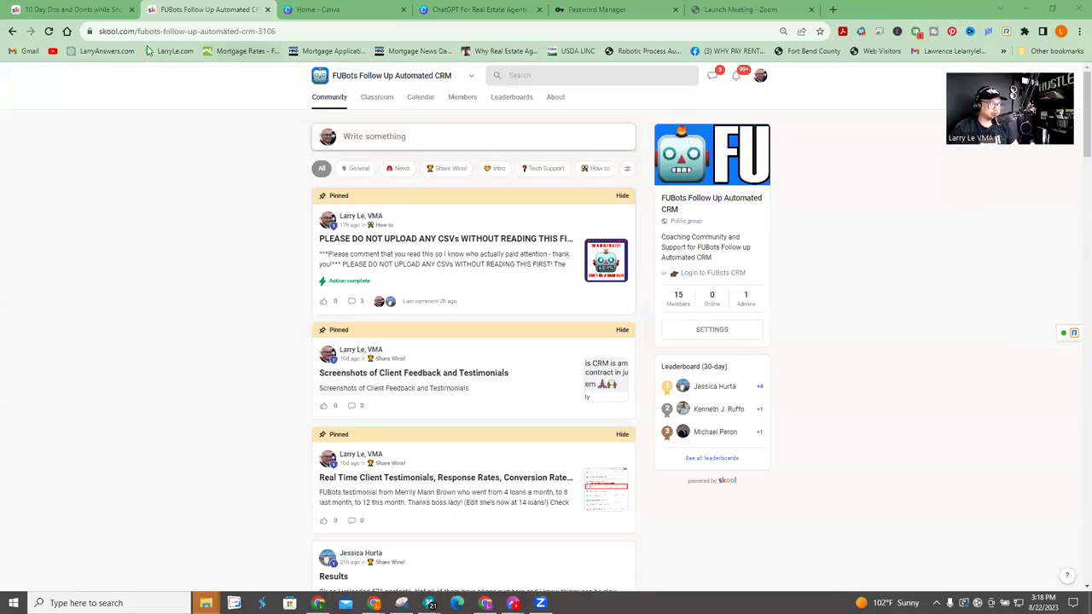
- Go to the FUBots site and open the FUBots CRM login page
left_click(141, 34)
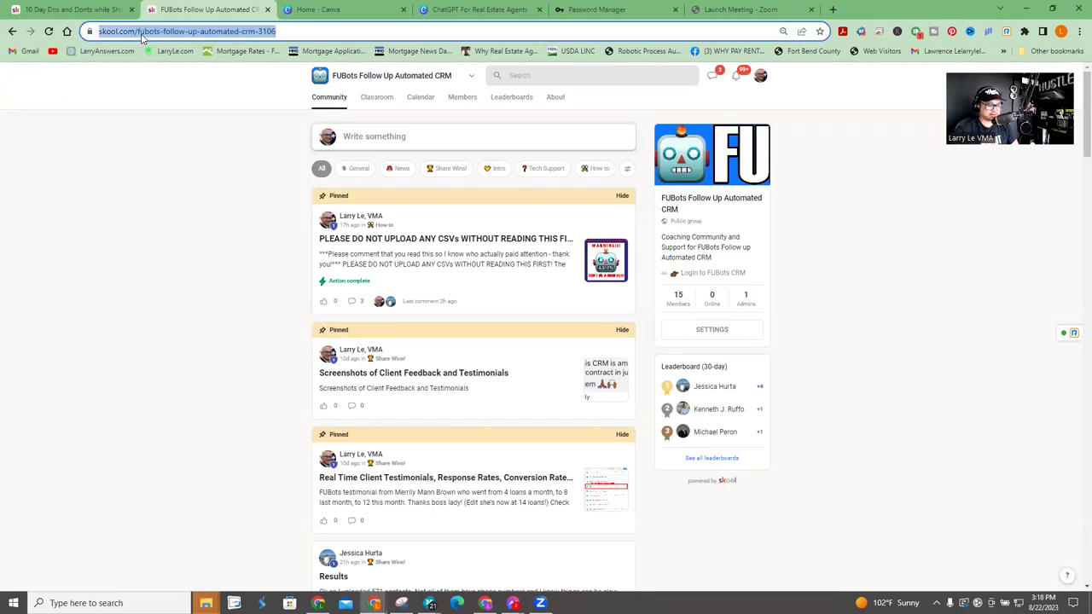
type("fubots.com")
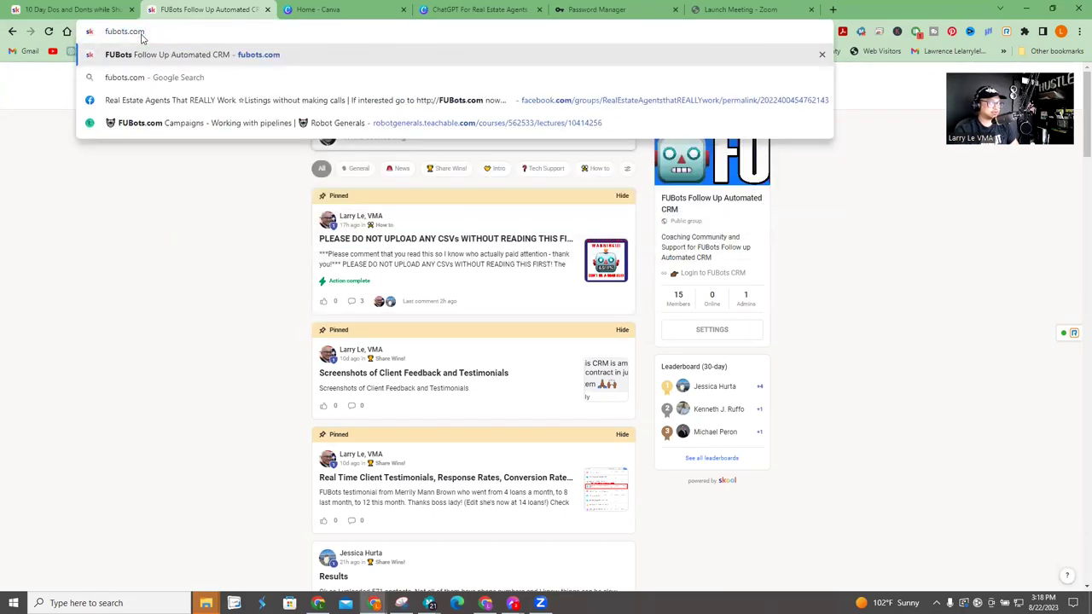
key("Return")
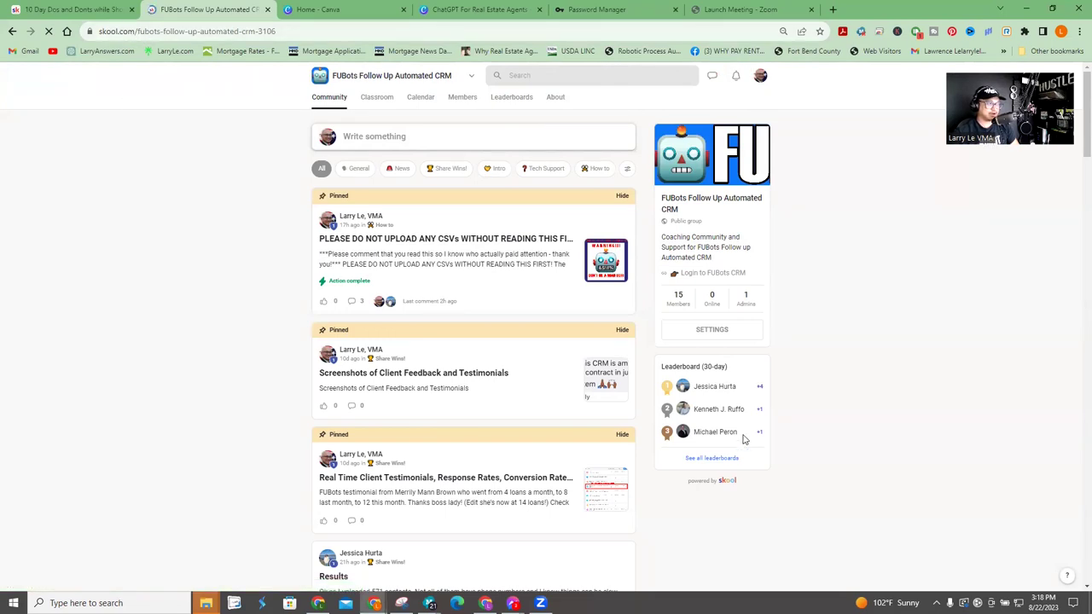
left_click(716, 278)
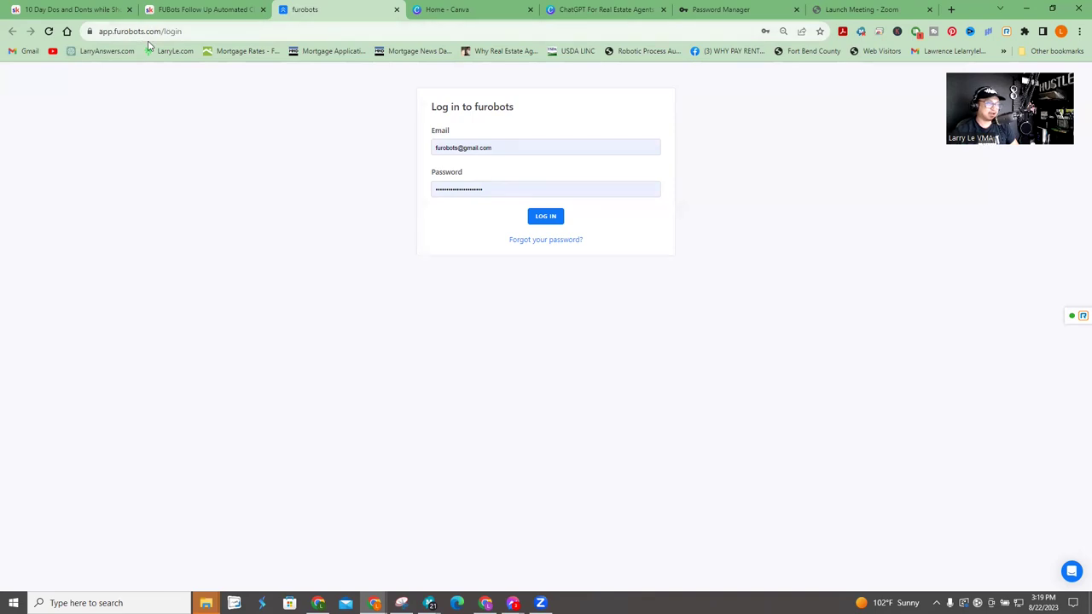
- Return to the community page, load the FUBots address again, and switch to the CRM login tab
left_click(201, 10)
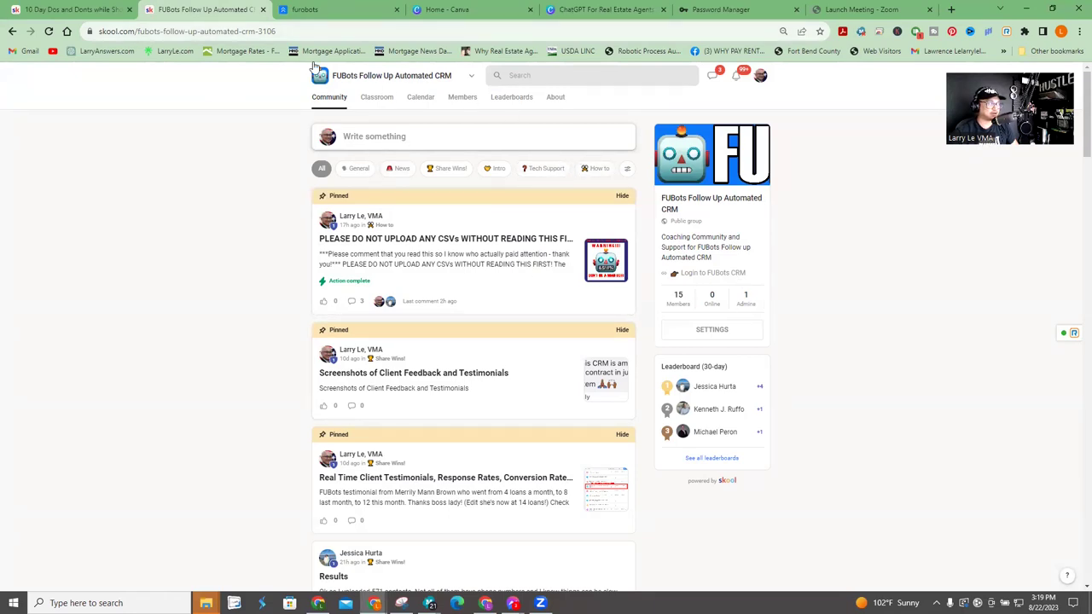
left_click(313, 30)
type("fubo")
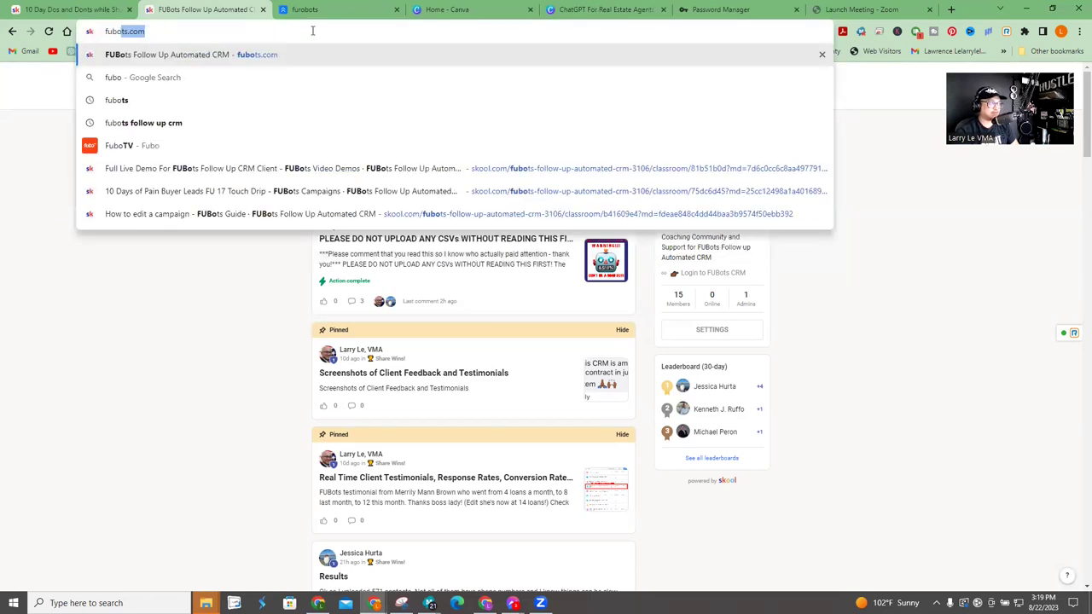
key("Return")
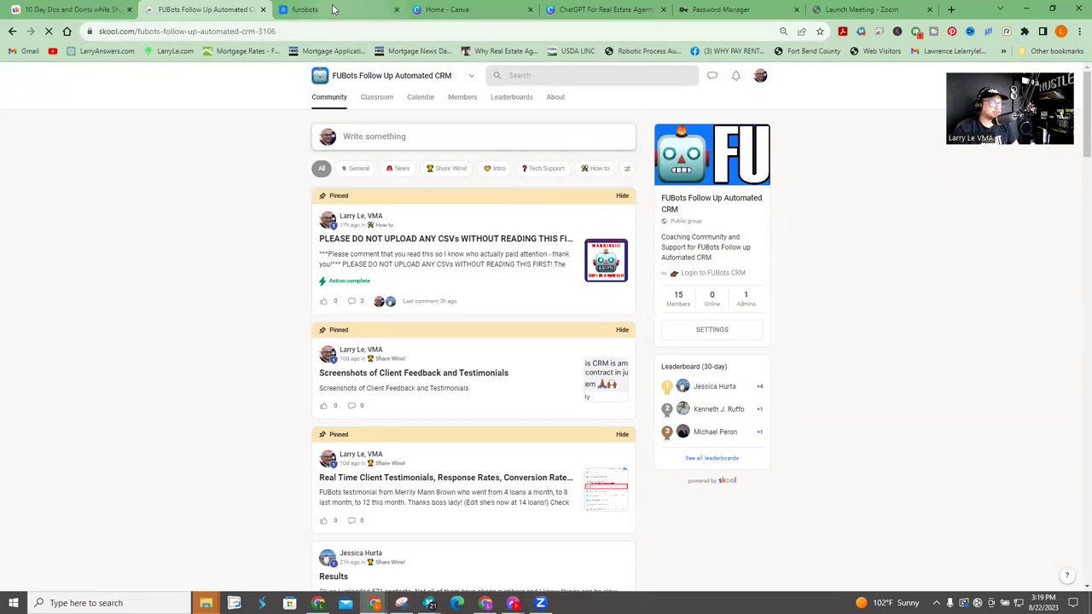
left_click(341, 10)
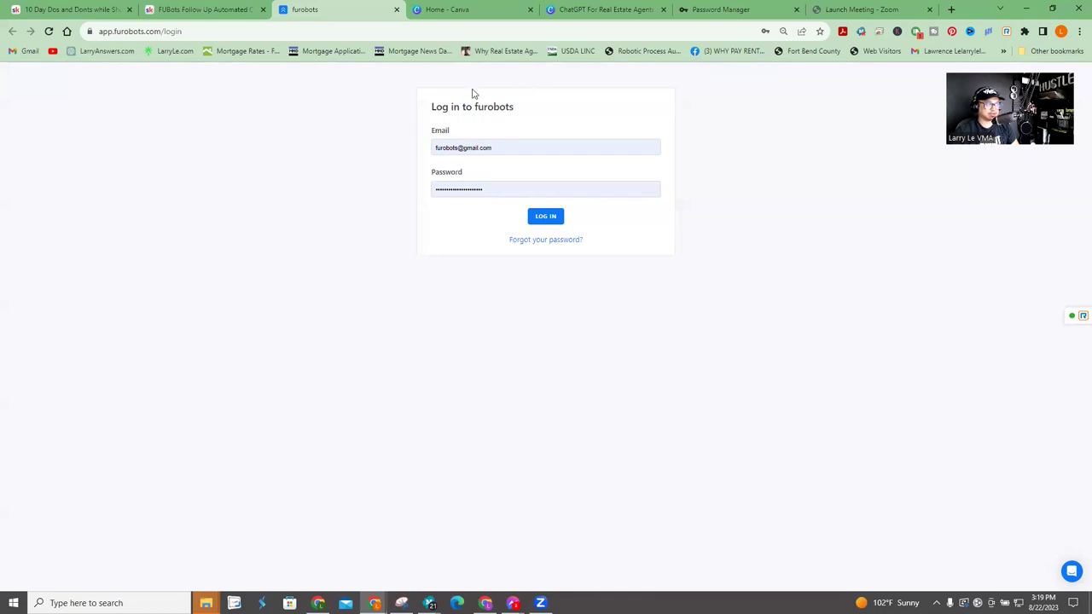
- Open the Classroom's FUBots Campaigns course and browse its buyer, seller and other campaign scripts
left_click(221, 17)
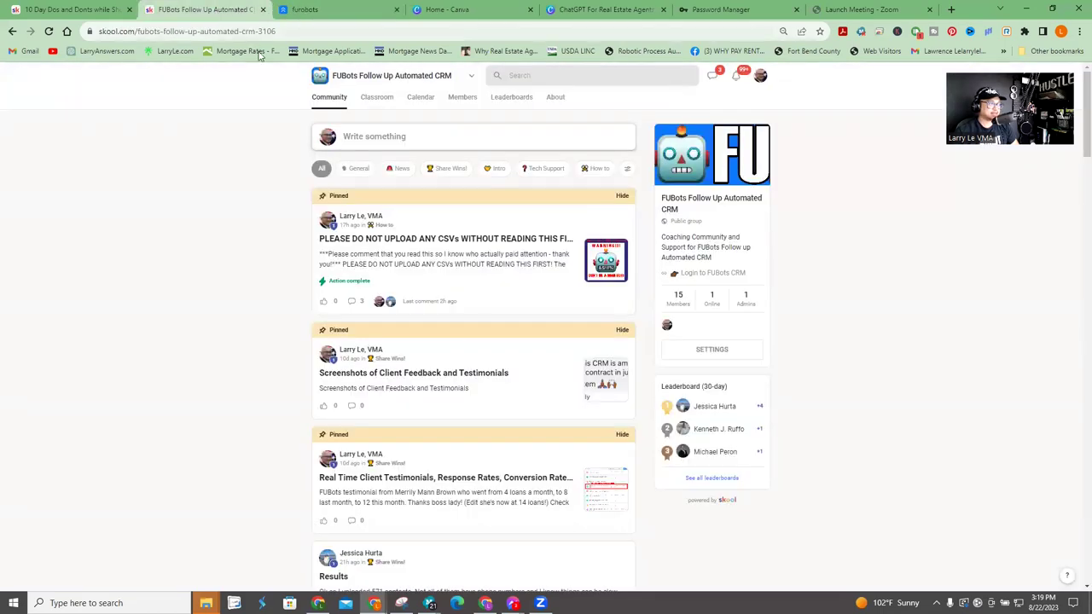
left_click(378, 99)
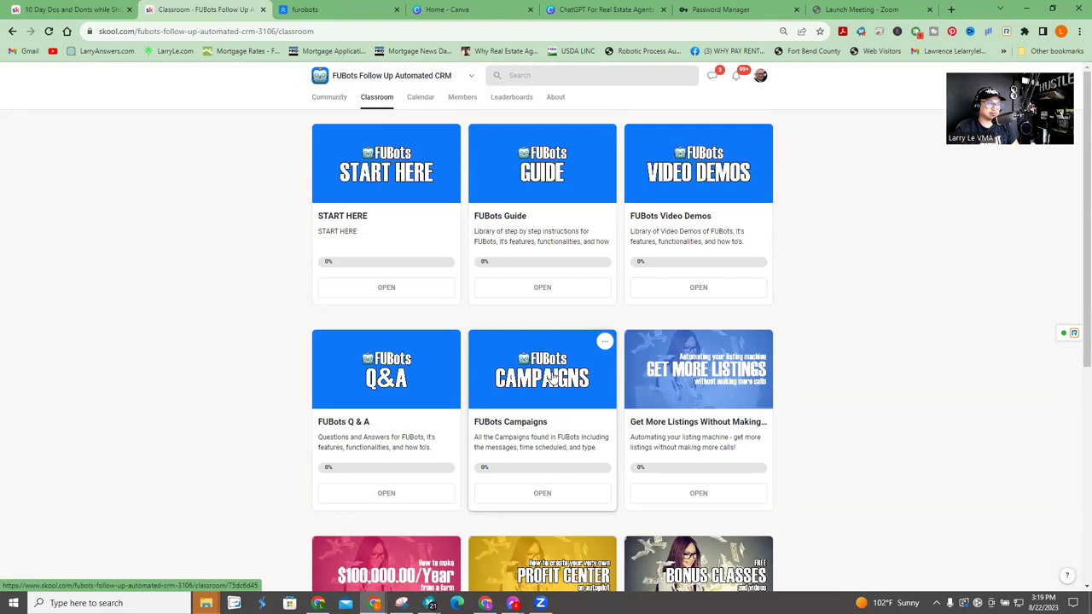
left_click(553, 379)
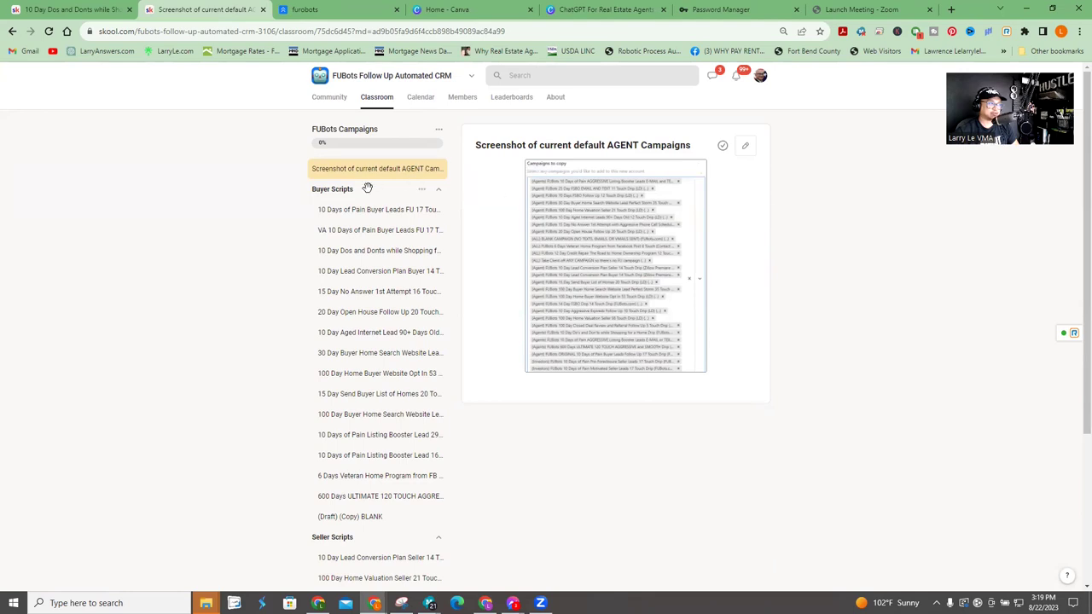
scroll(335, 248, "down", 1)
scroll(334, 256, "down", 3)
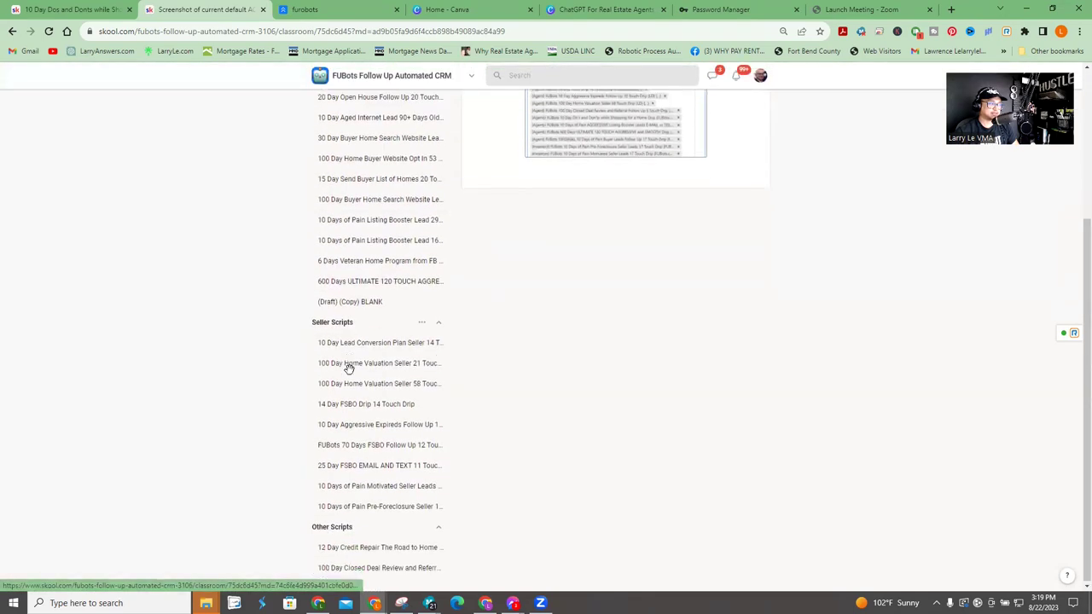
scroll(365, 526, "up", 4)
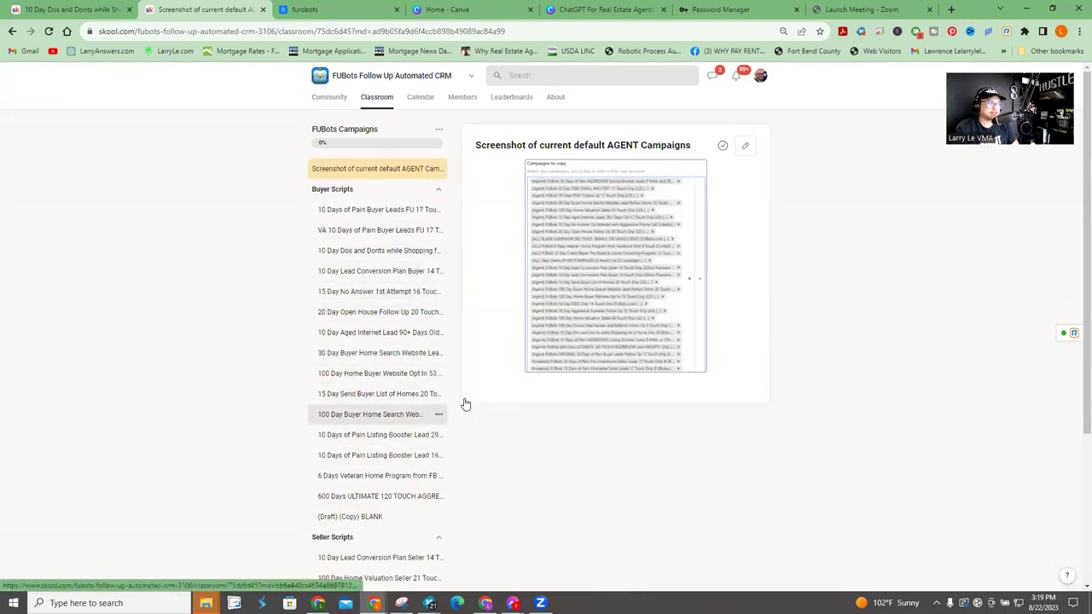
- Open the 10 Days of Pain Buyer Leads FU 17 Touch Drip lesson and move the CRM login tab to the end
left_click(367, 211)
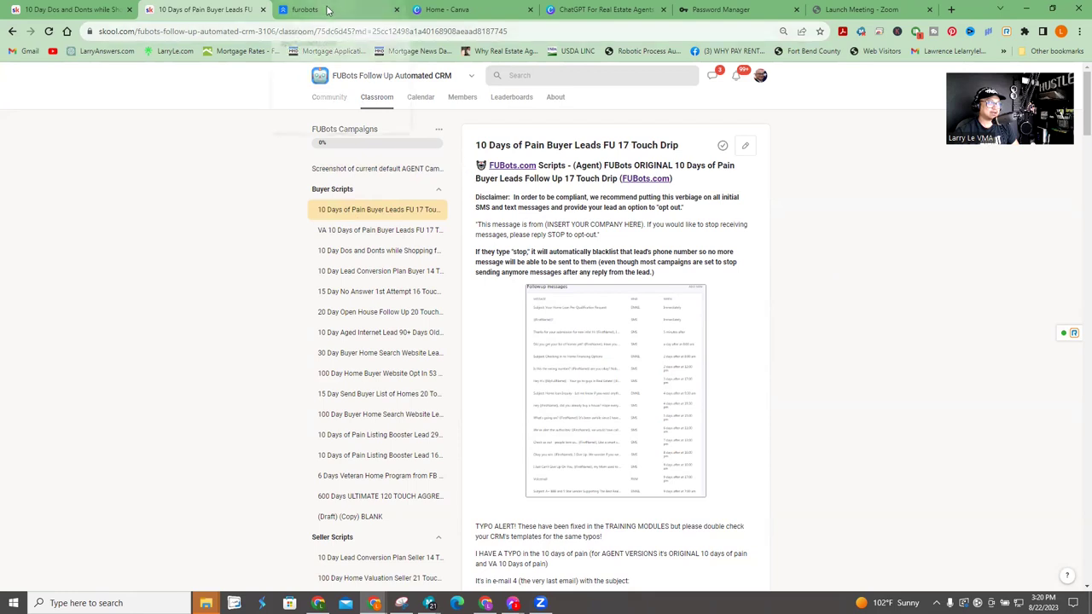
left_click_drag(328, 10, 1091, 9)
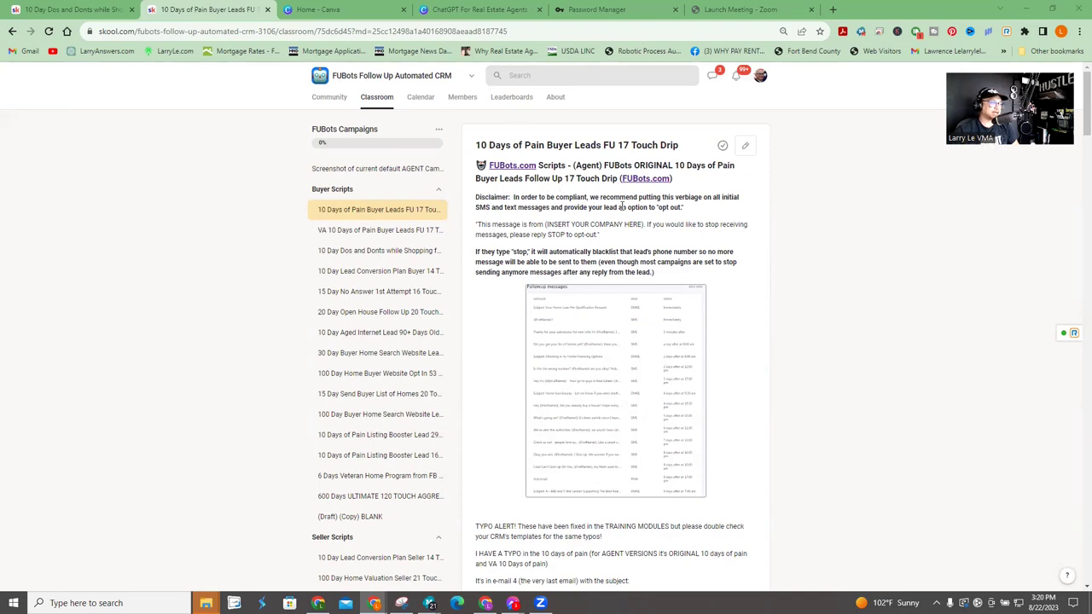
scroll(669, 228, "down", 15)
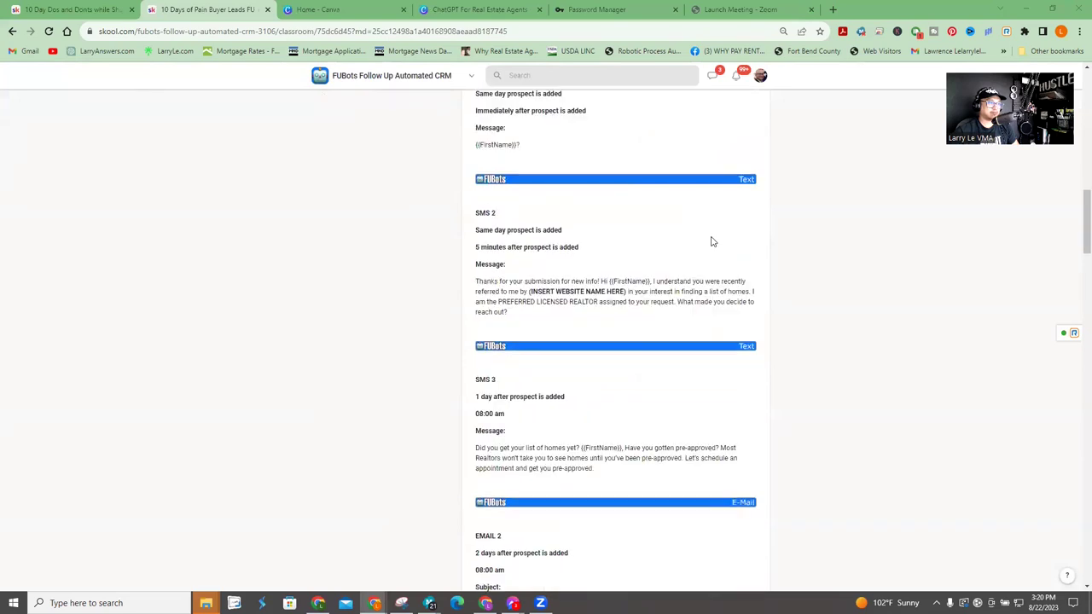
left_click_drag(1076, 310, 1072, 464)
key("Home")
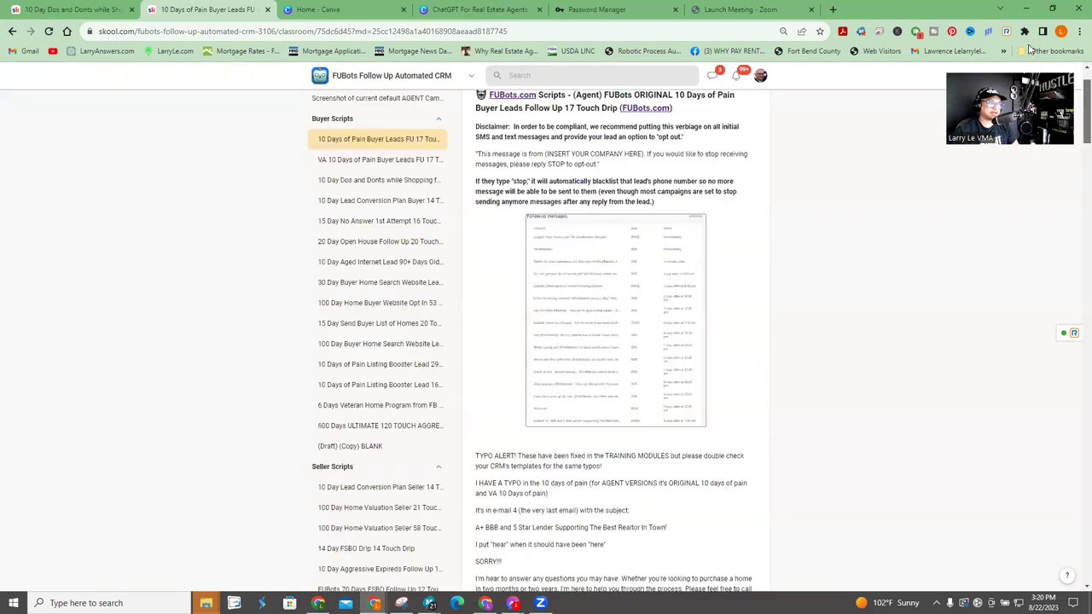
scroll(631, 409, "down", 4)
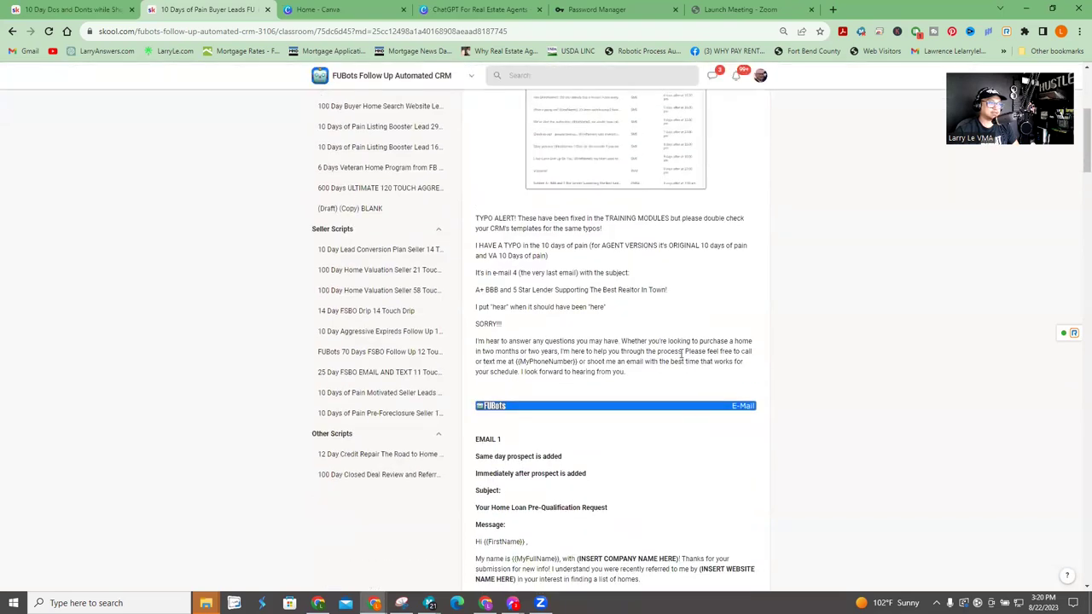
scroll(627, 181, "up", 2)
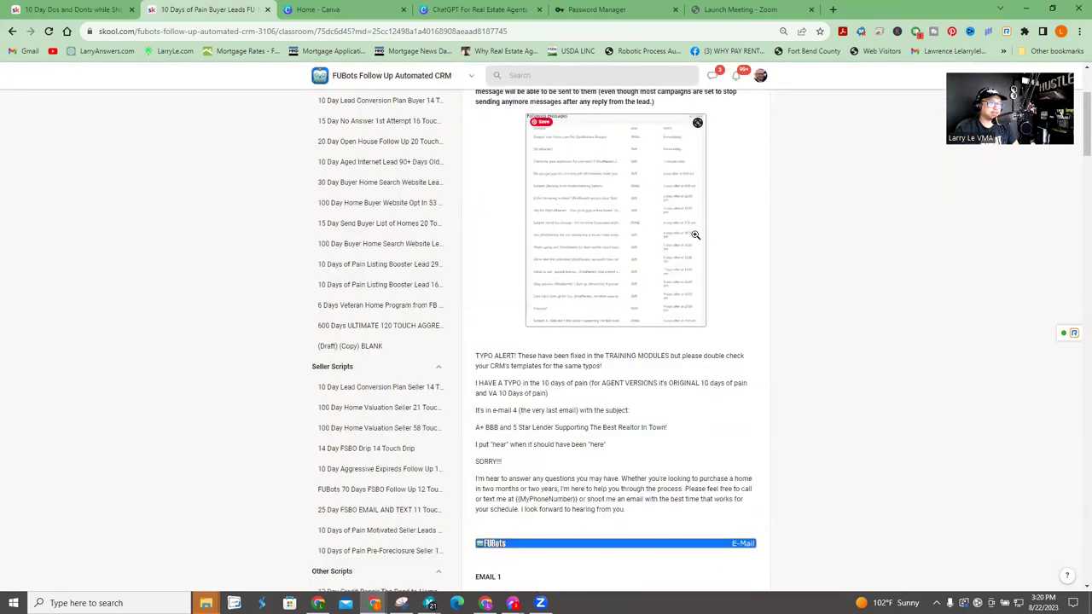
scroll(700, 224, "down", 3)
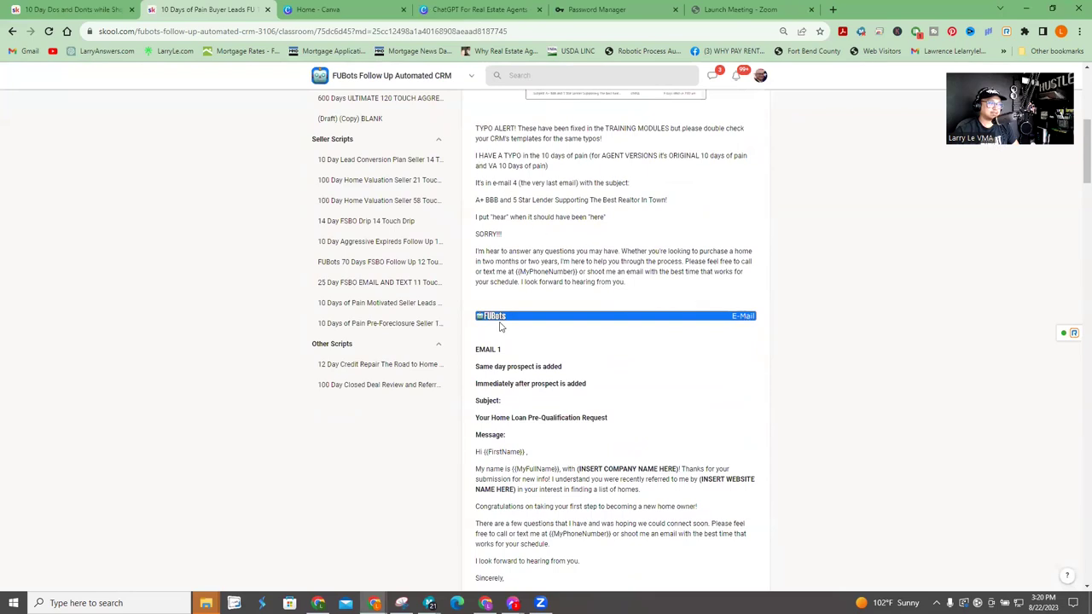
scroll(597, 282, "down", 2)
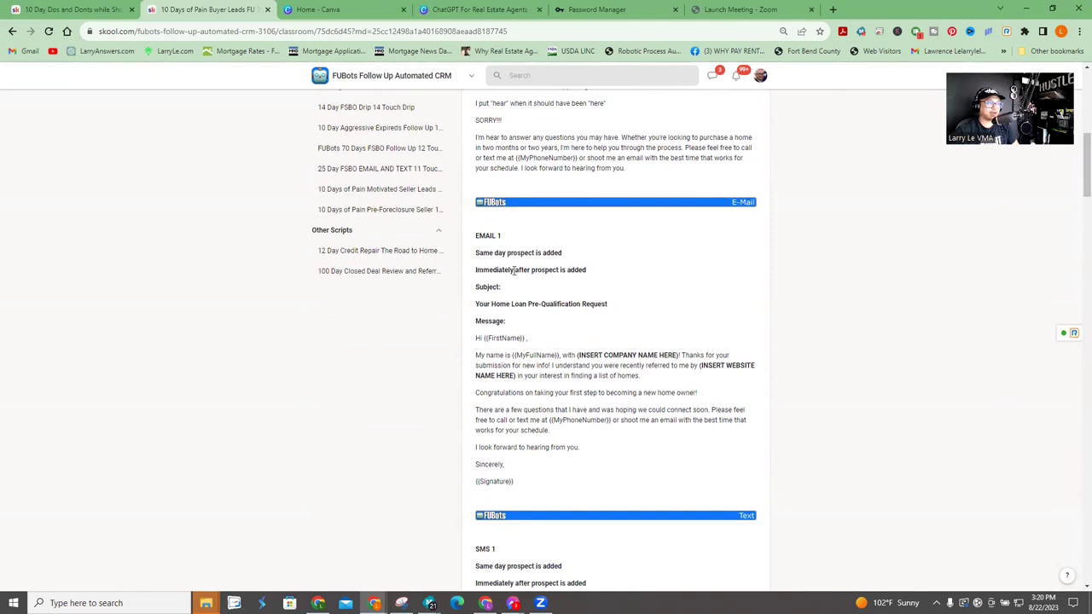
scroll(614, 308, "down", 2)
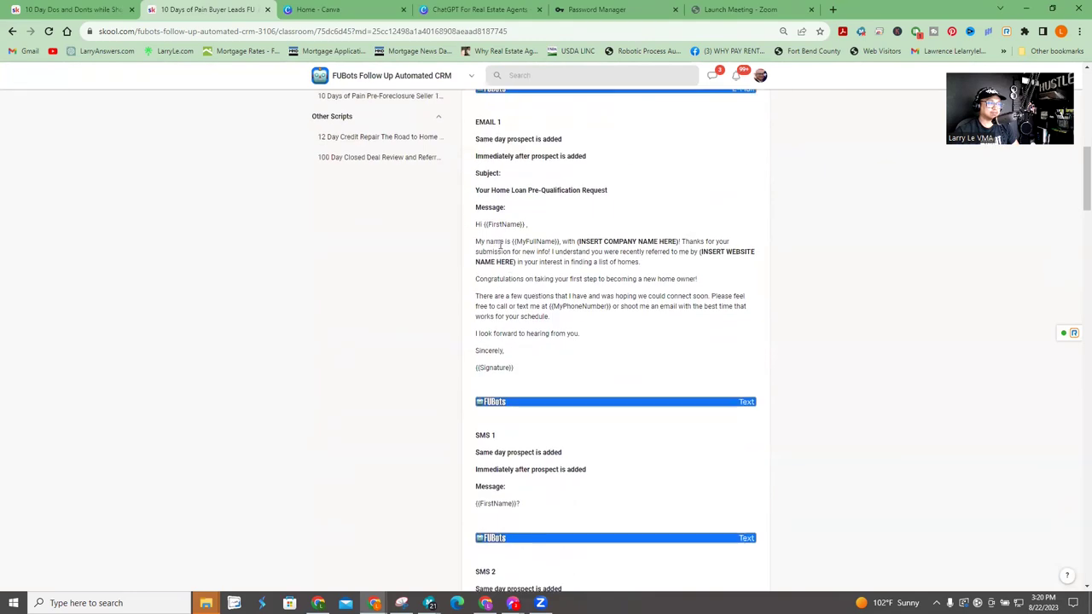
- Review the script from Email 1's company name placeholder through Email 4, then return to the top
left_click_drag(575, 241, 681, 242)
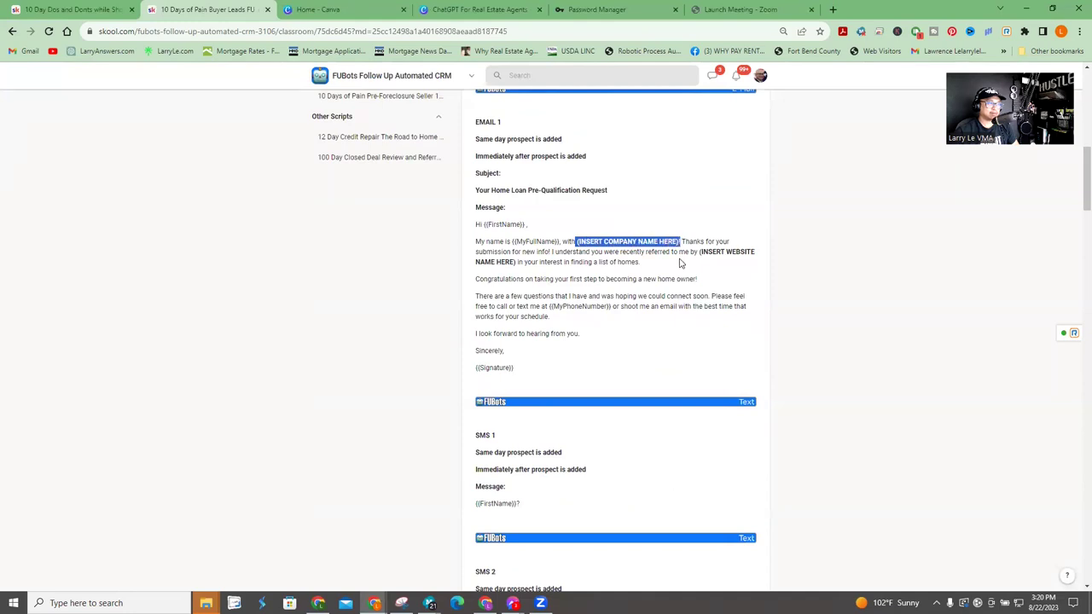
left_click(680, 262)
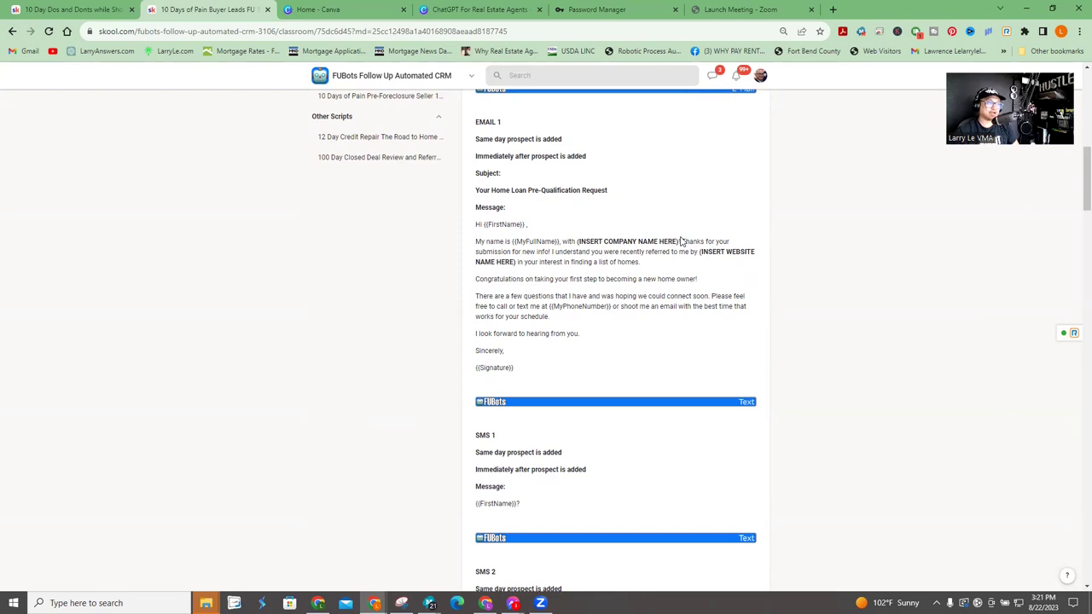
scroll(691, 287, "down", 3)
scroll(678, 292, "up", 4)
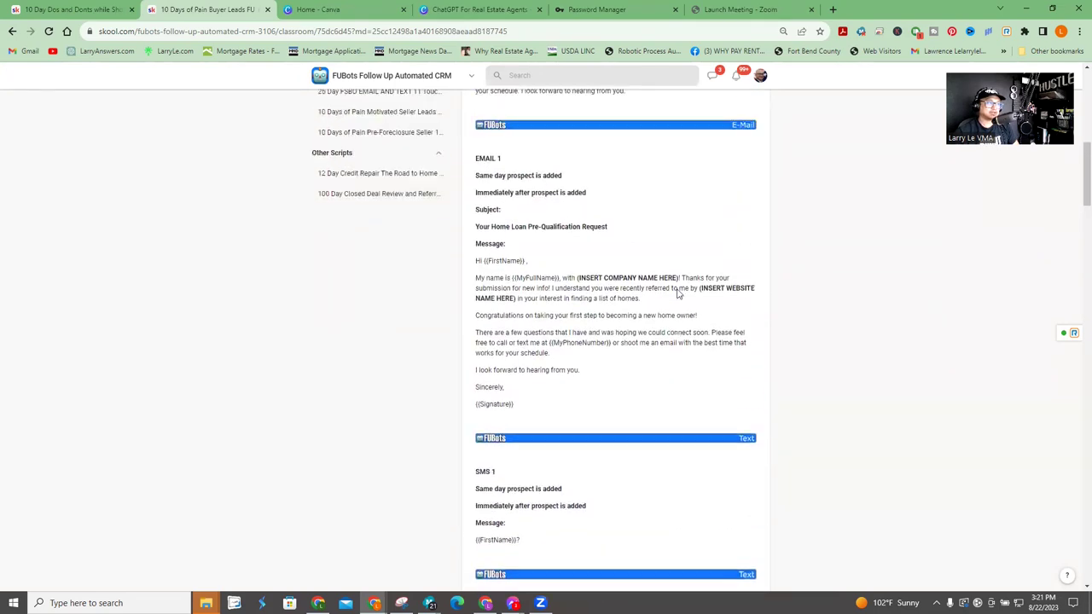
scroll(689, 145, "up", 1)
scroll(746, 225, "down", 3)
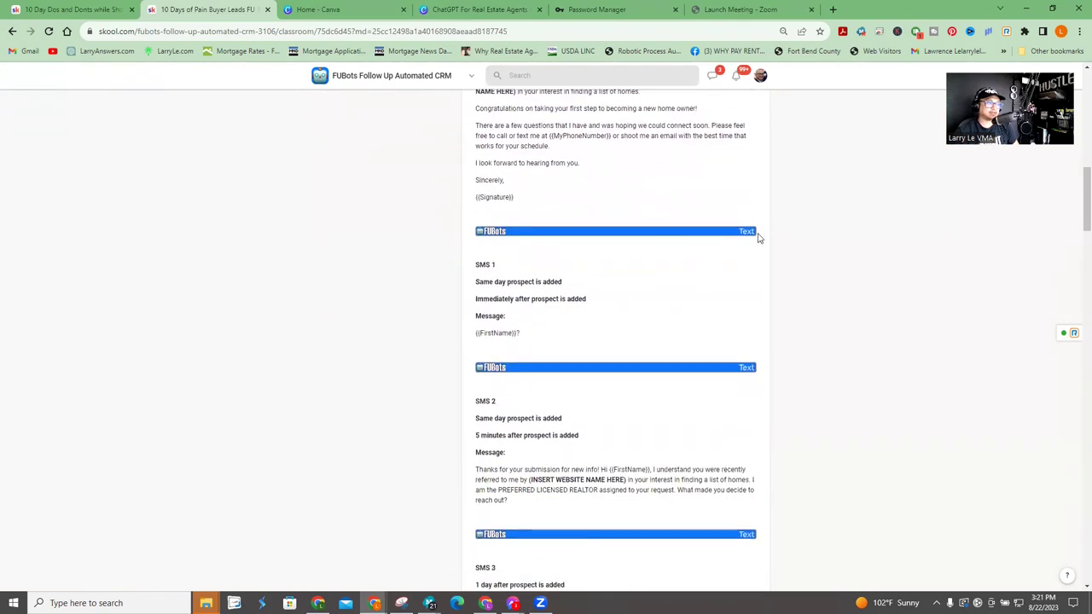
scroll(717, 276, "down", 5)
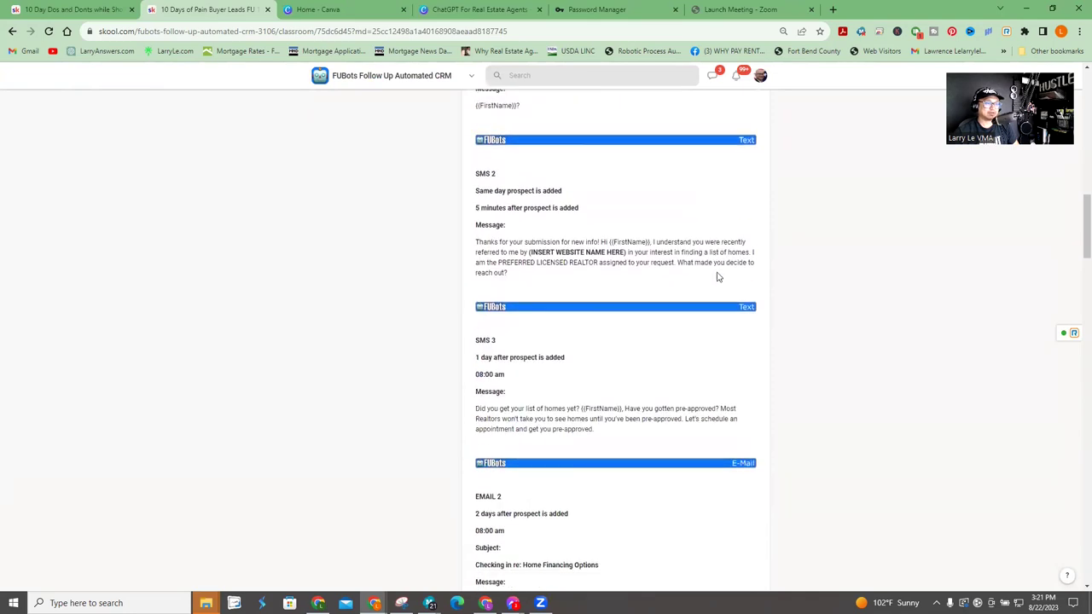
scroll(721, 277, "down", 2)
scroll(725, 271, "up", 2)
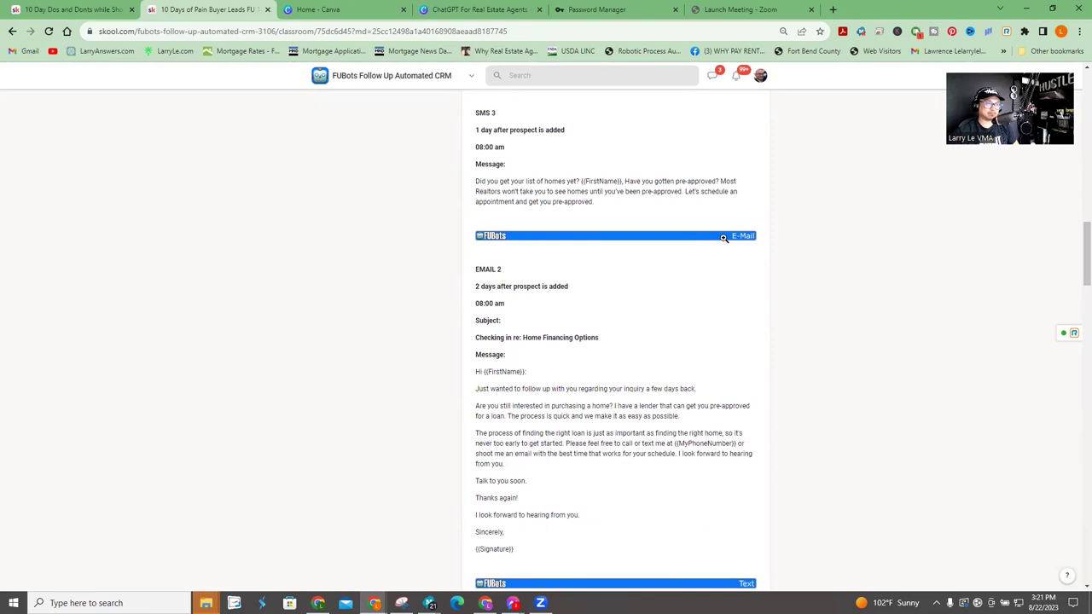
scroll(725, 244, "down", 15)
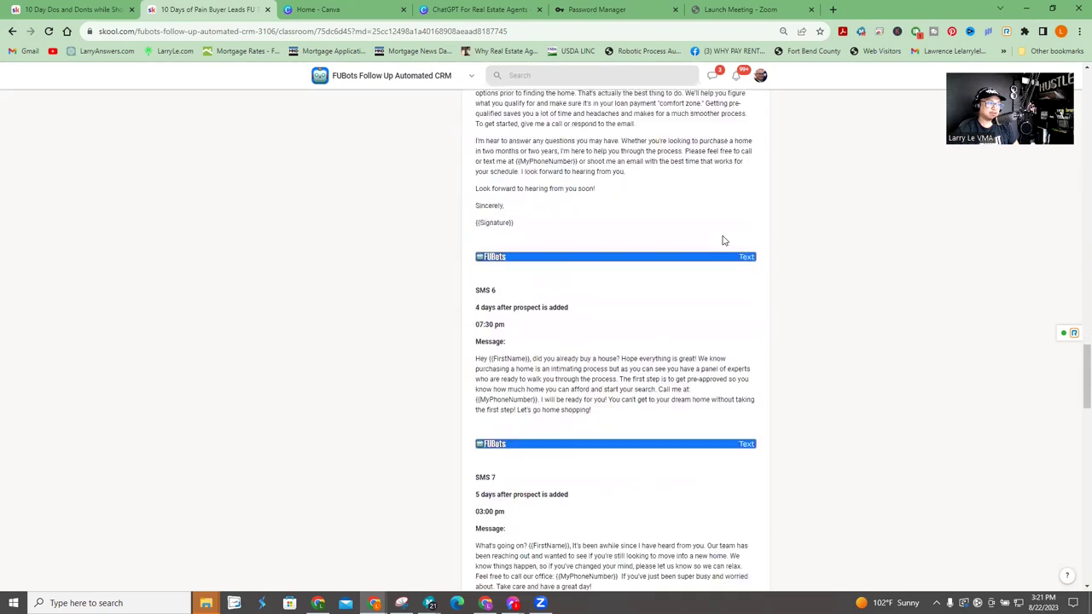
scroll(722, 241, "down", 15)
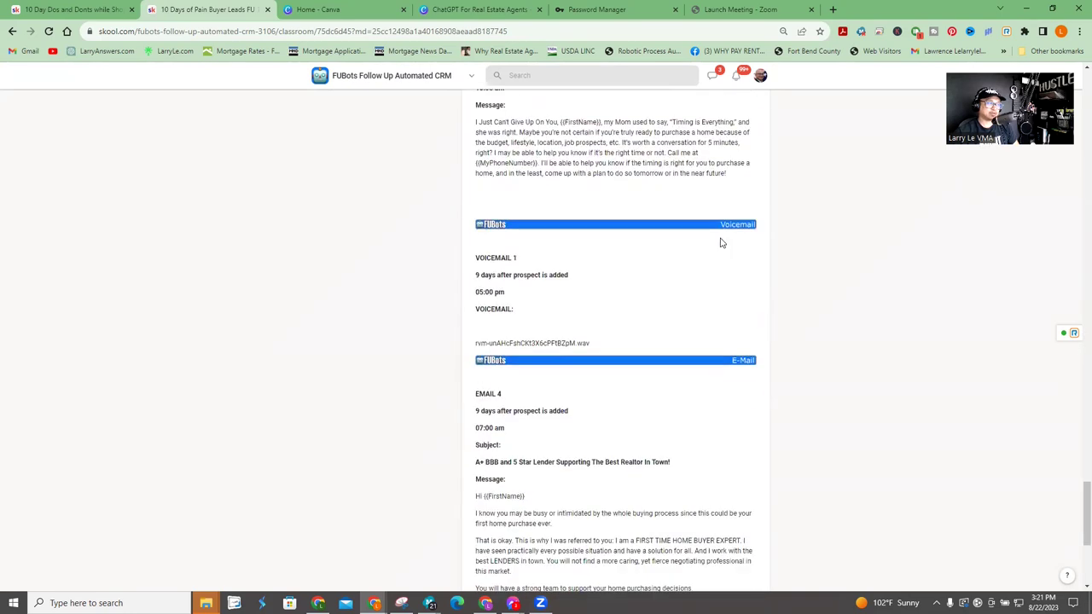
scroll(721, 244, "down", 1)
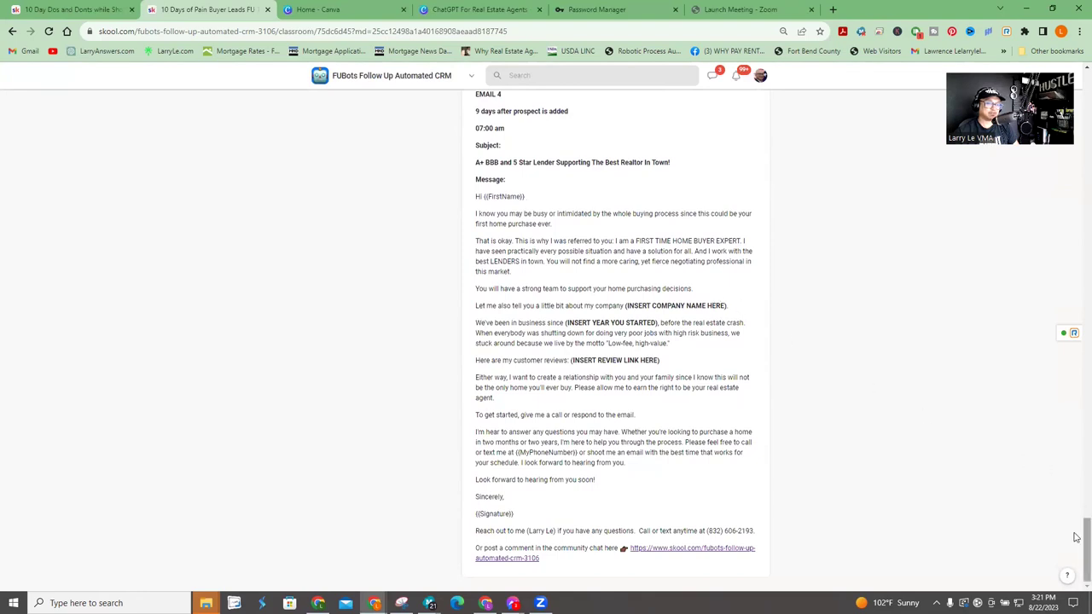
left_click_drag(1082, 535, 1051, 65)
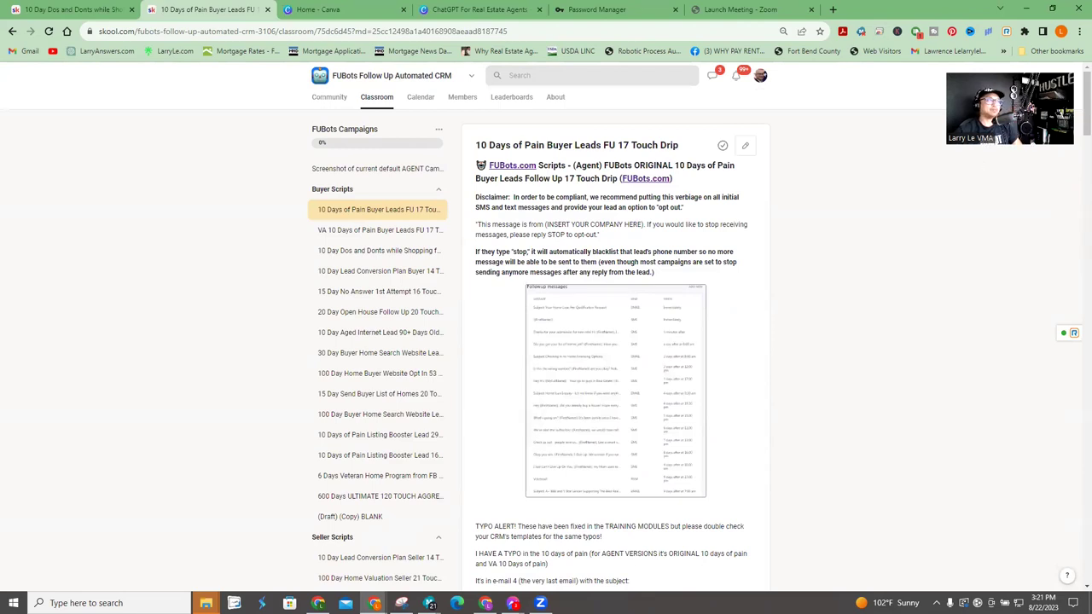
- Snap FUBots CRM to the left and Skool to the right, showing the 62-campaign Campaigns list
key("super+Left")
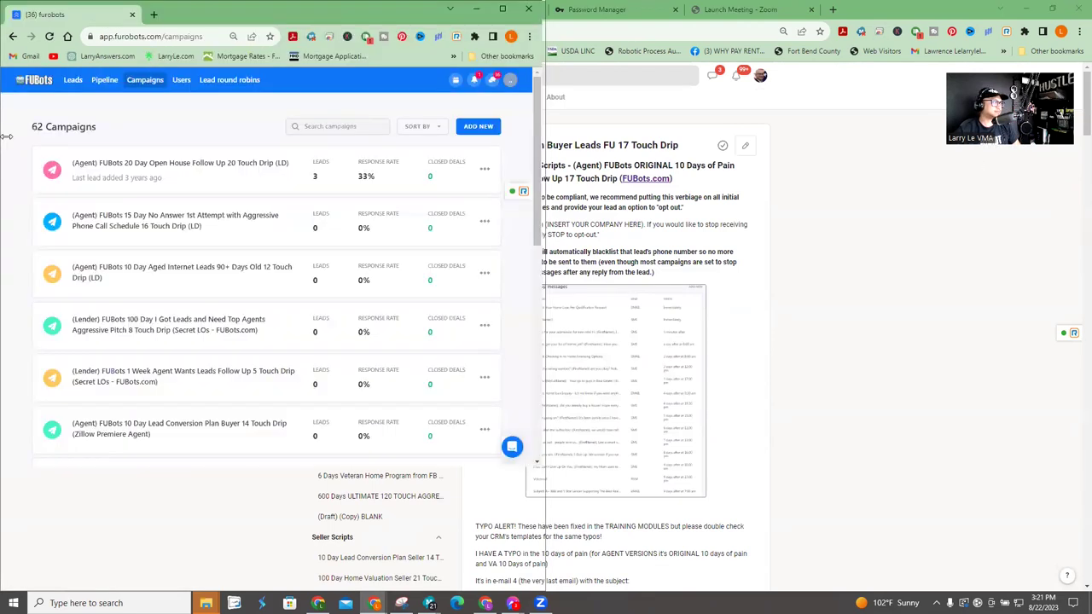
left_click(612, 146)
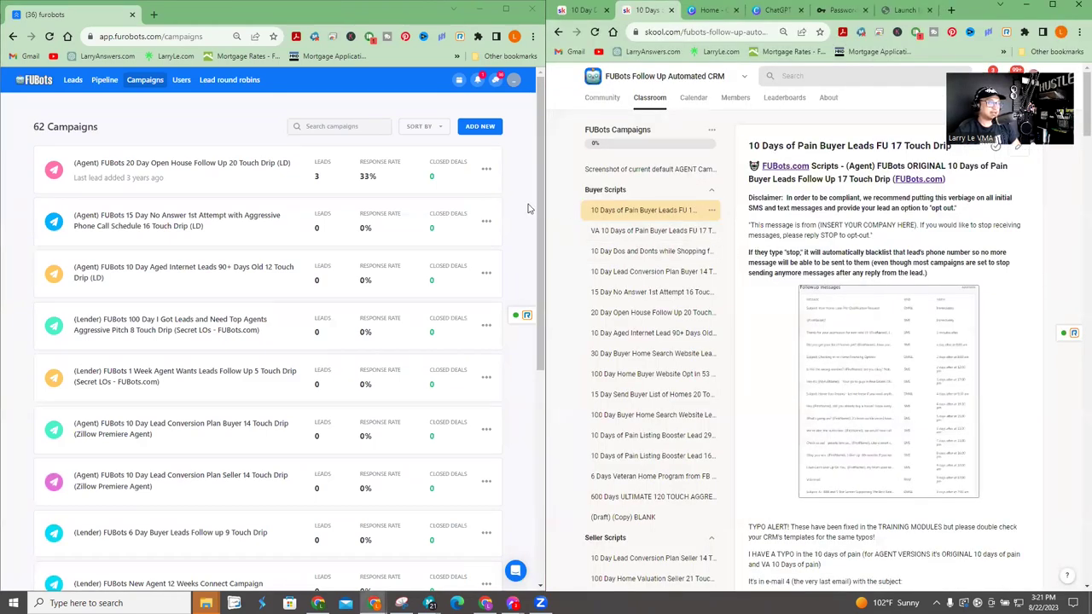
left_click(75, 82)
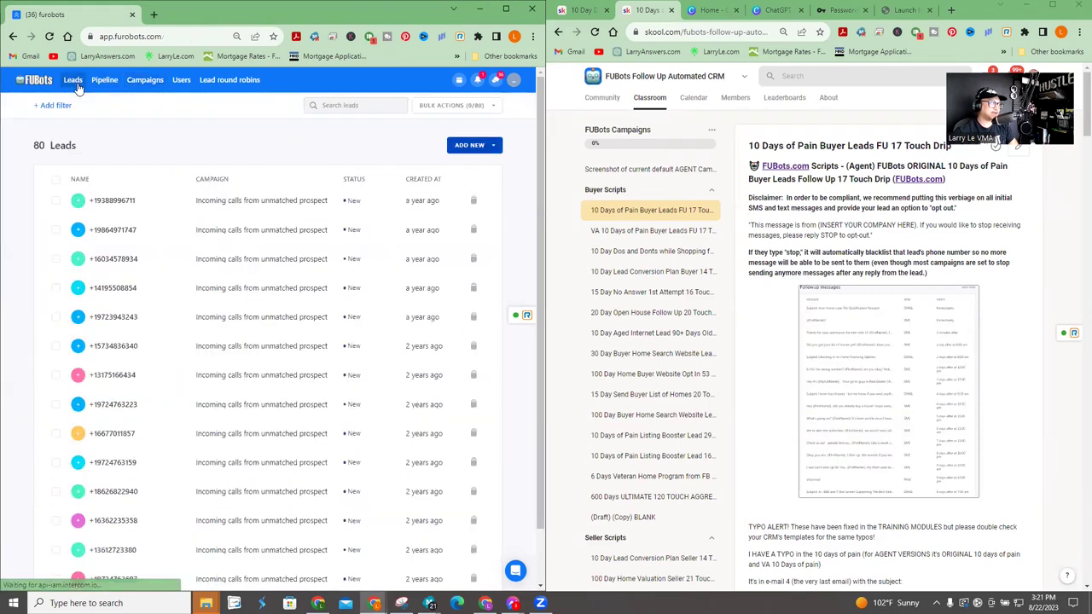
left_click(144, 81)
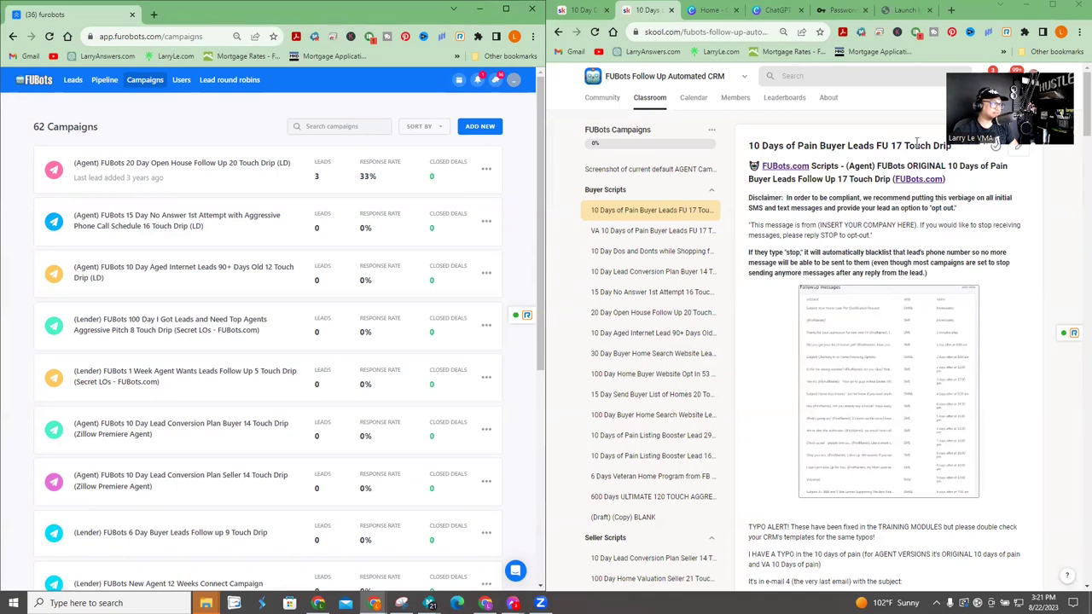
left_click(358, 127)
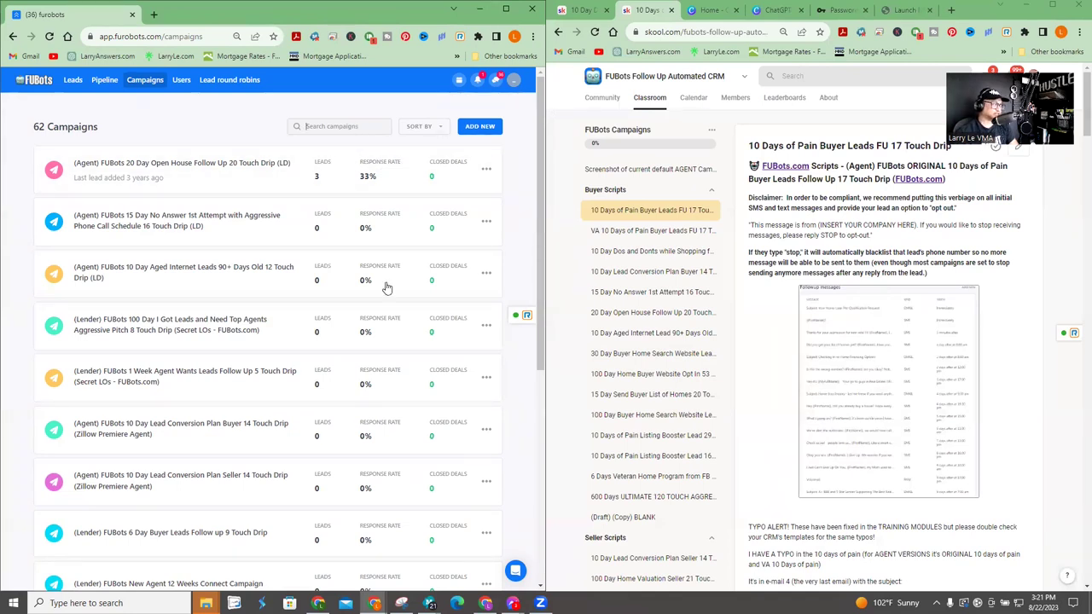
scroll(366, 370, "down", 10)
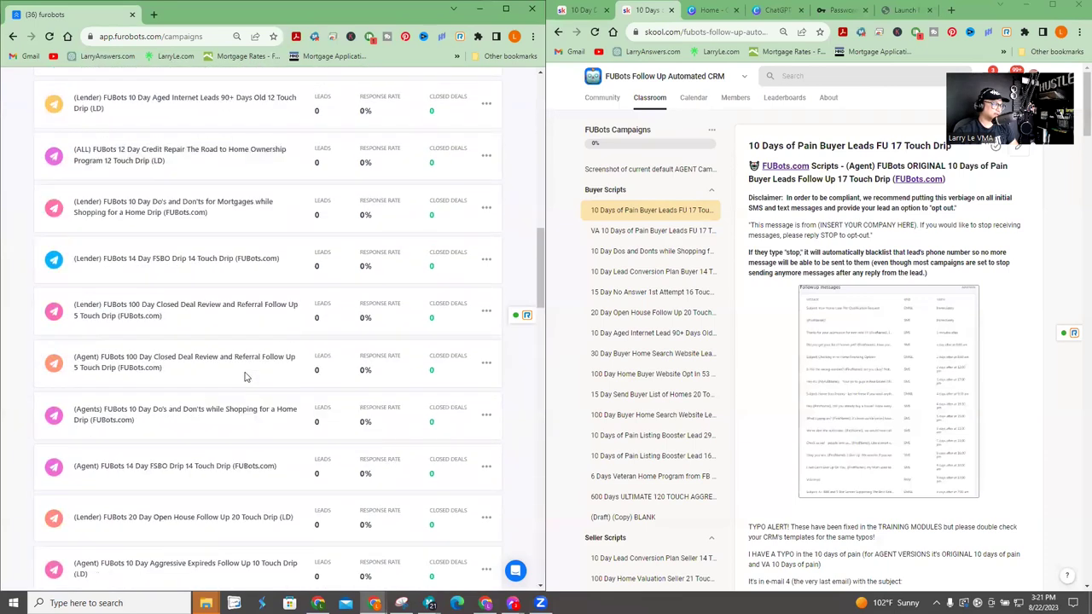
scroll(247, 366, "up", 10)
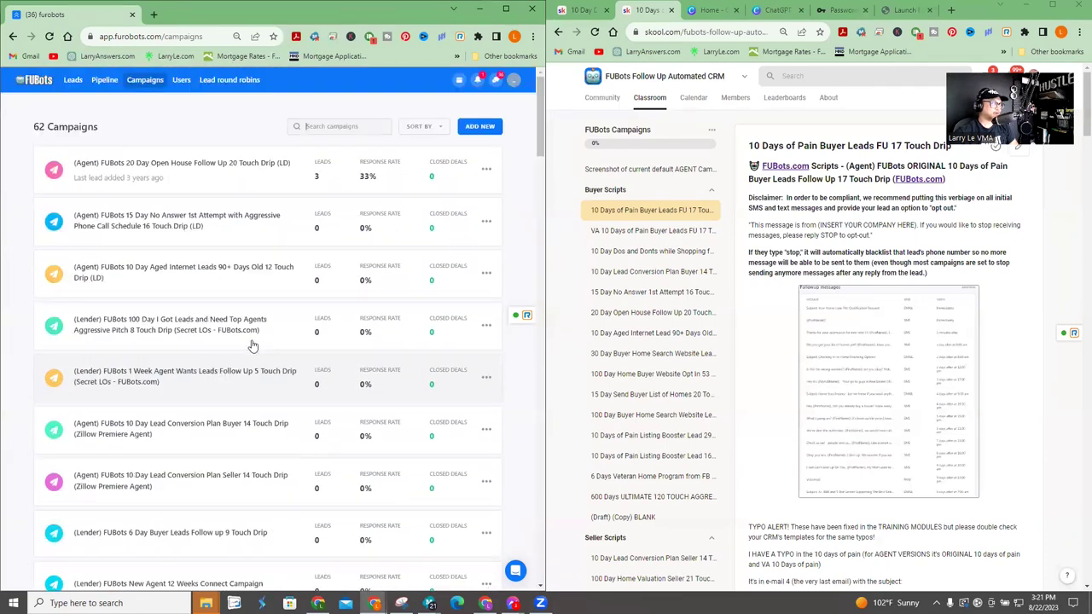
- Search campaigns for '10 days of pain buyer leads' and open the (Agent) ORIGINAL 17 Touch Drip campaign
left_click(345, 125)
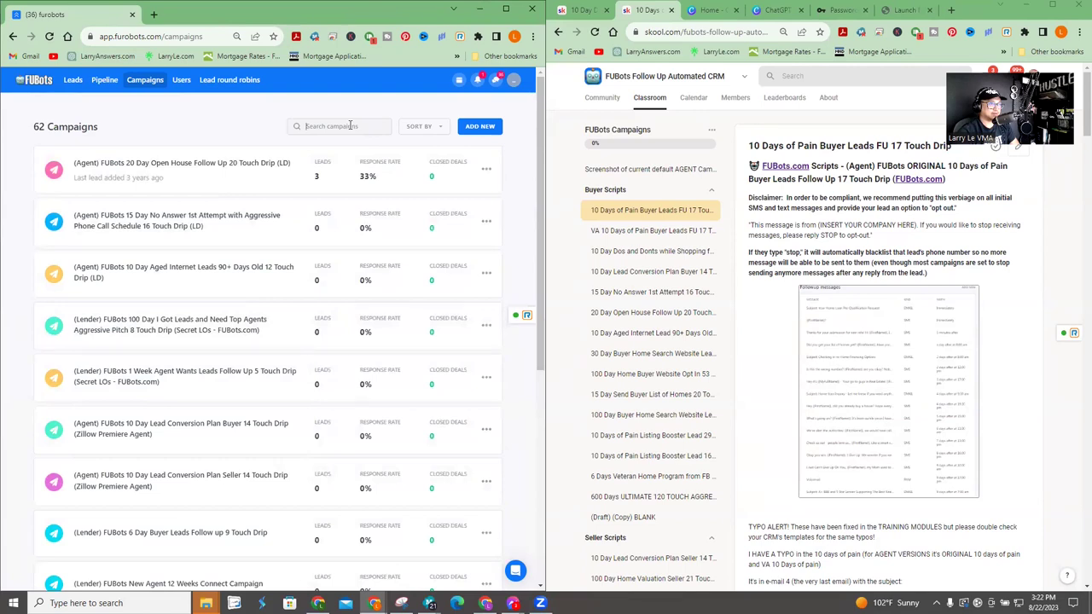
type("10 days of pain biye")
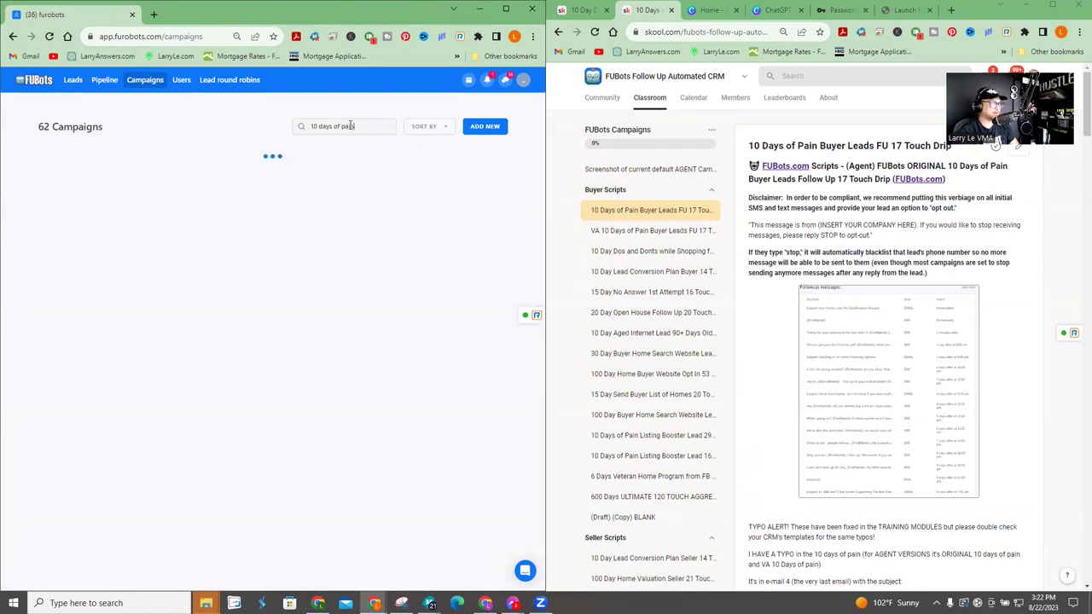
key("BackSpace")
key("BackSpace")
key("BackSpace")
key("BackSpace")
key("BackSpace")
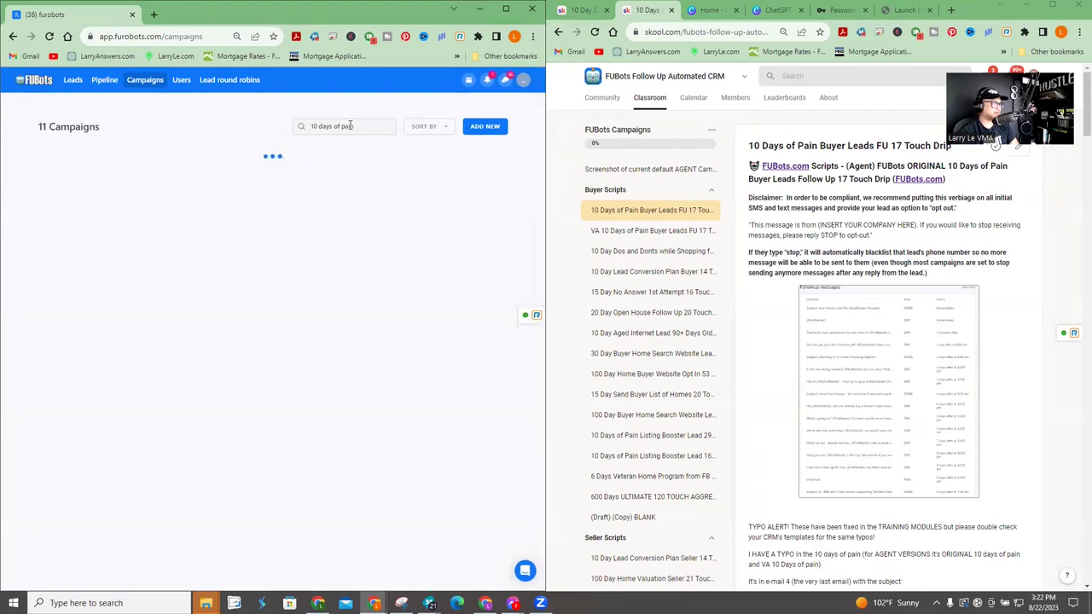
type("buyer fu")
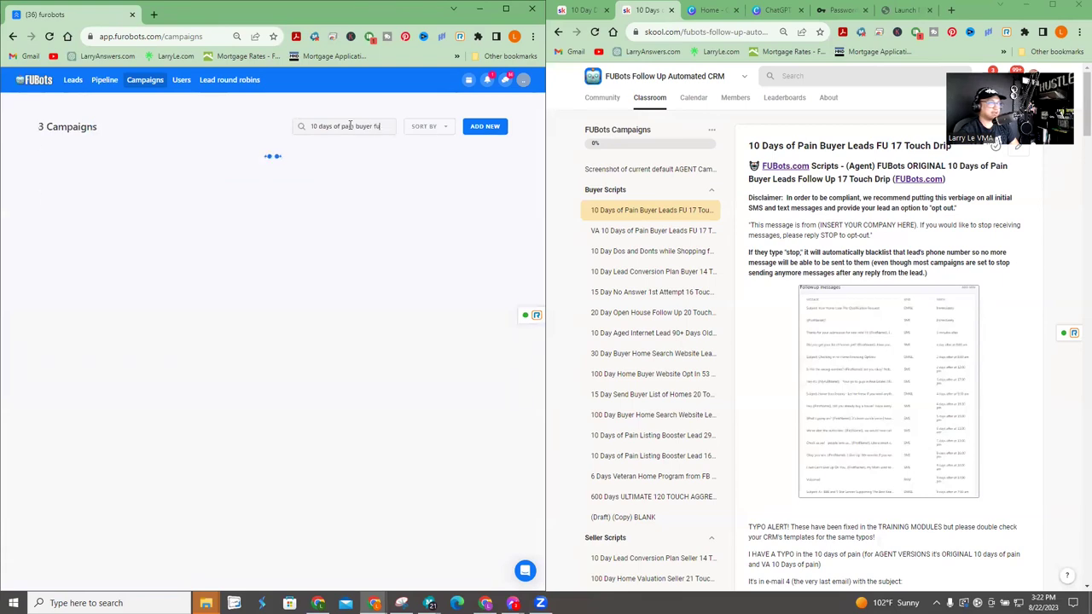
key("BackSpace")
key("BackSpace")
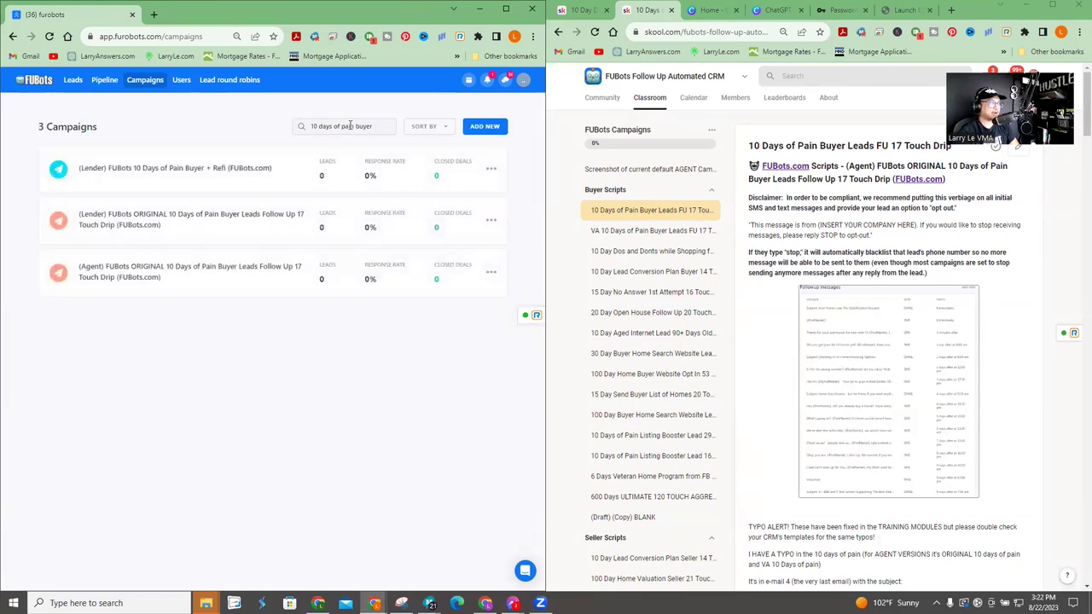
type("leads")
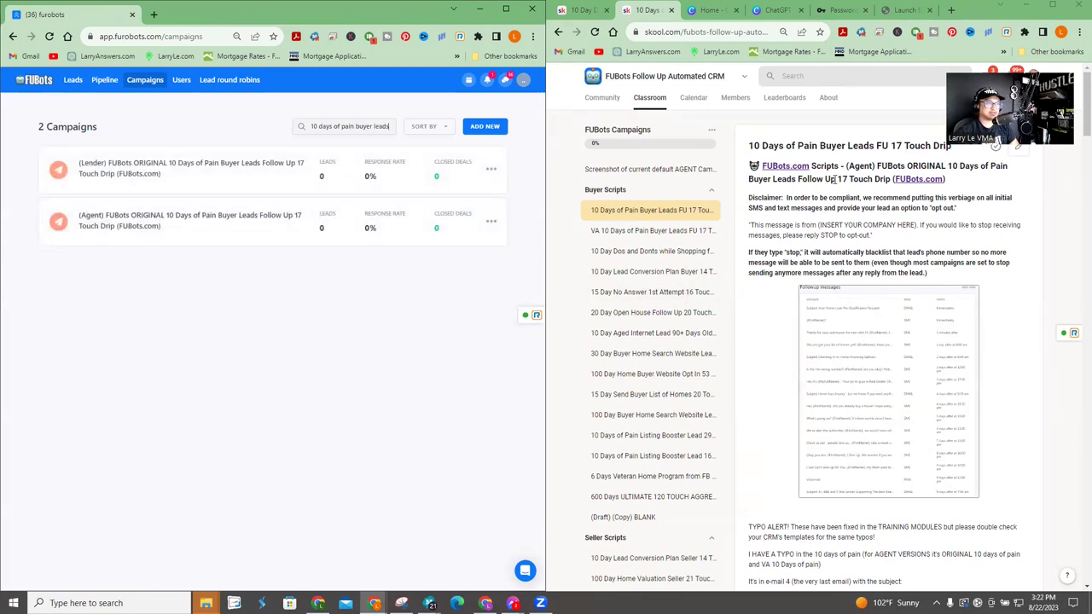
left_click(197, 231)
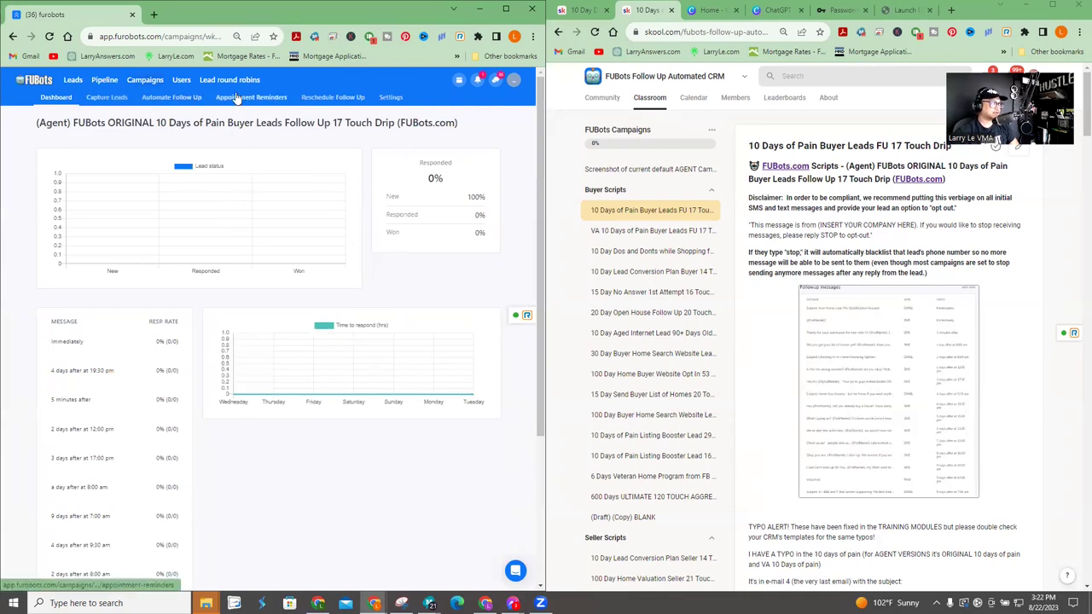
- Show the Automate Follow Up messages list and scroll the Skool script to EMAIL 1
left_click(162, 102)
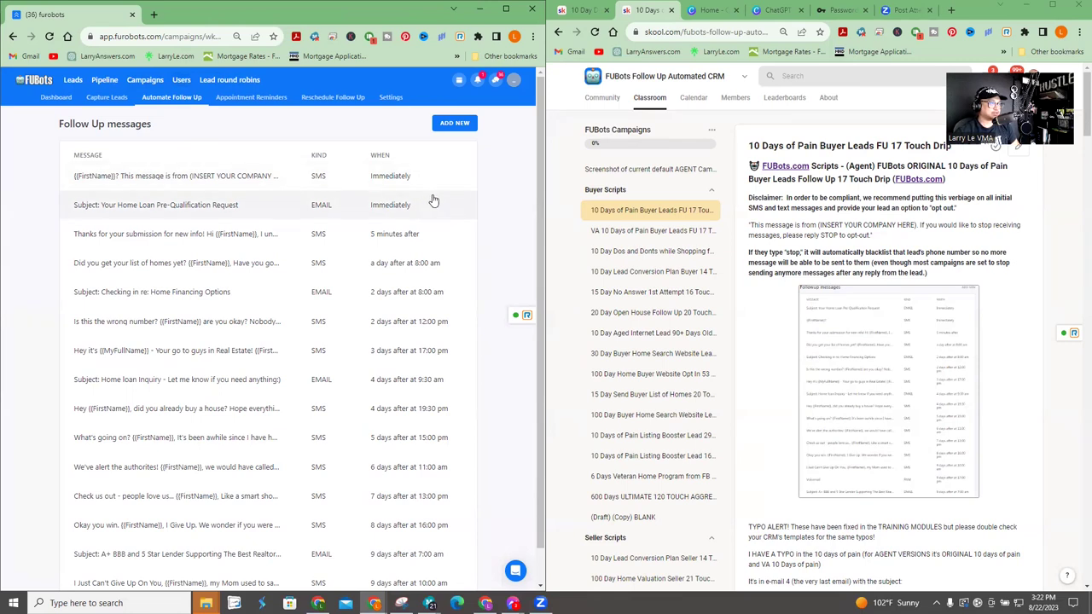
scroll(412, 253, "down", 1)
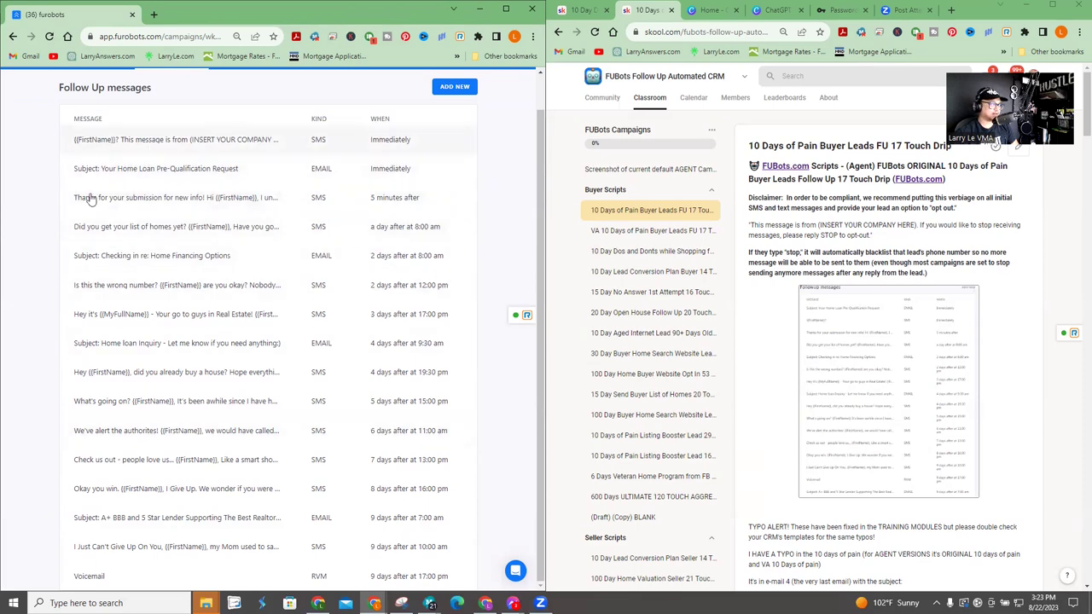
scroll(237, 210, "up", 1)
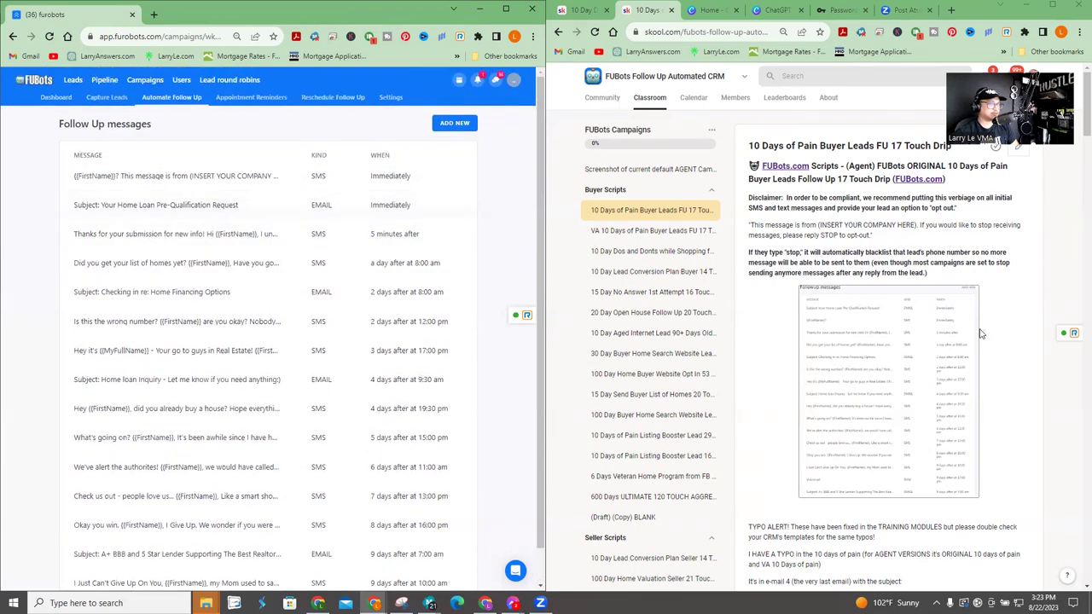
scroll(887, 341, "down", 5)
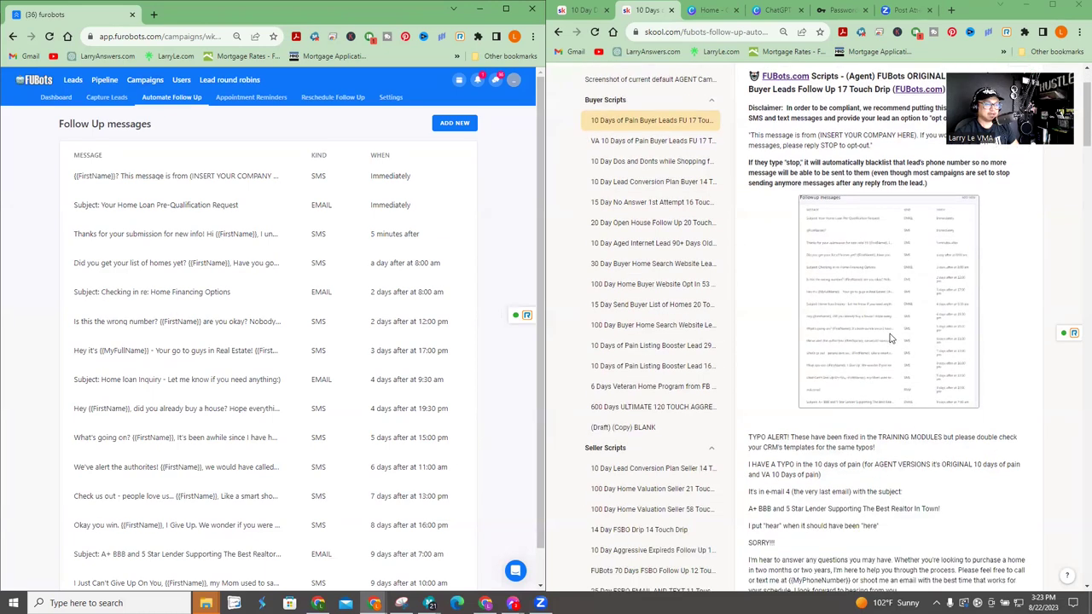
left_click(759, 305)
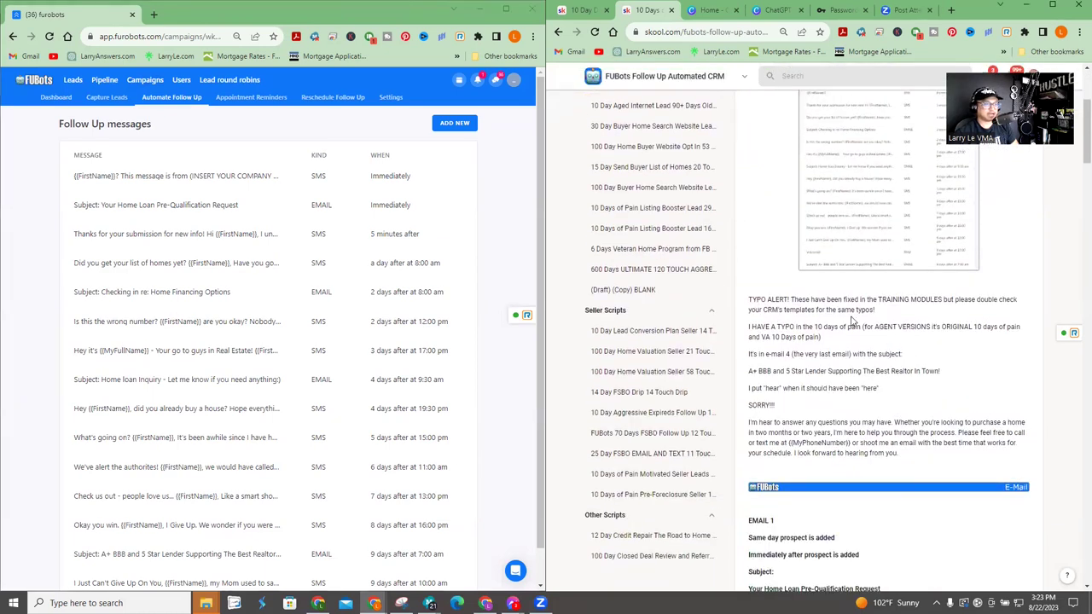
scroll(903, 309, "up", 5)
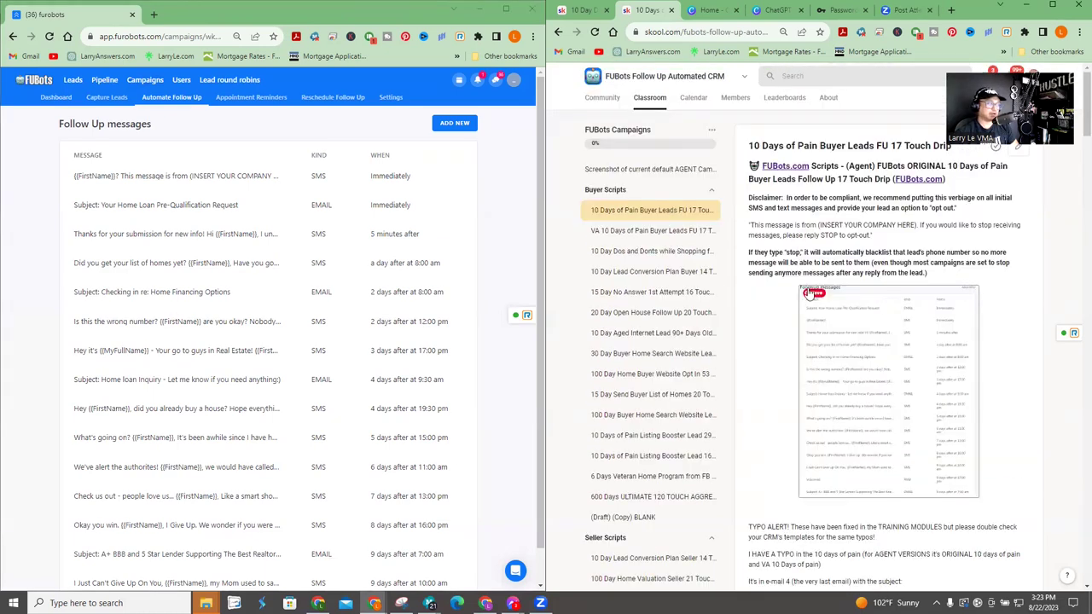
scroll(890, 376, "down", 10)
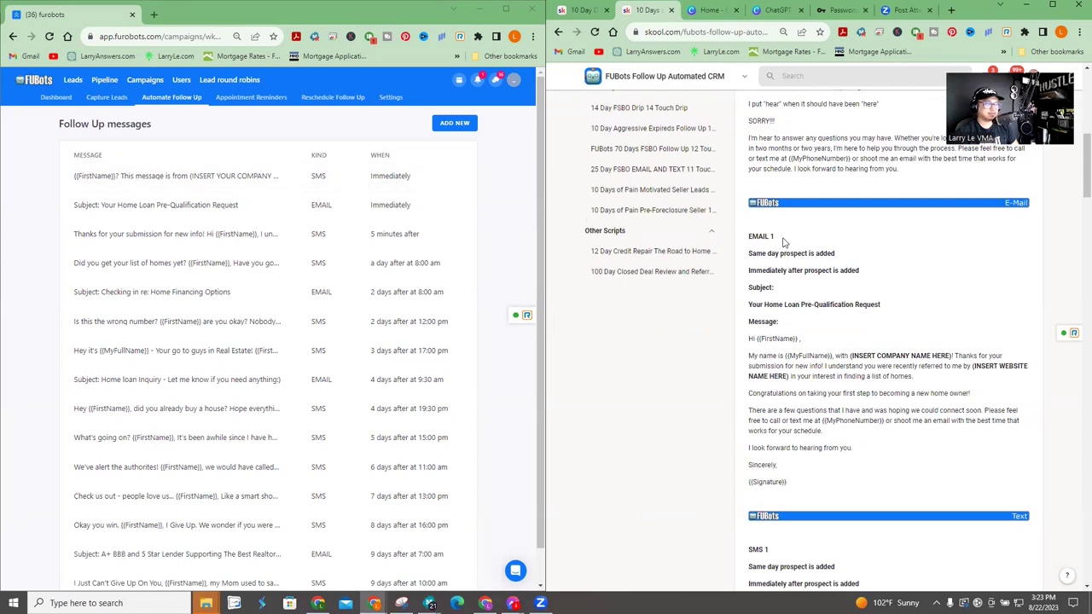
- Open the 'Your Home Loan Pre-Qualification Request' email, check its subject against Skool, and select (INSERT COMPANY NAME HERE)
left_click(155, 213)
scroll(487, 276, "down", 1)
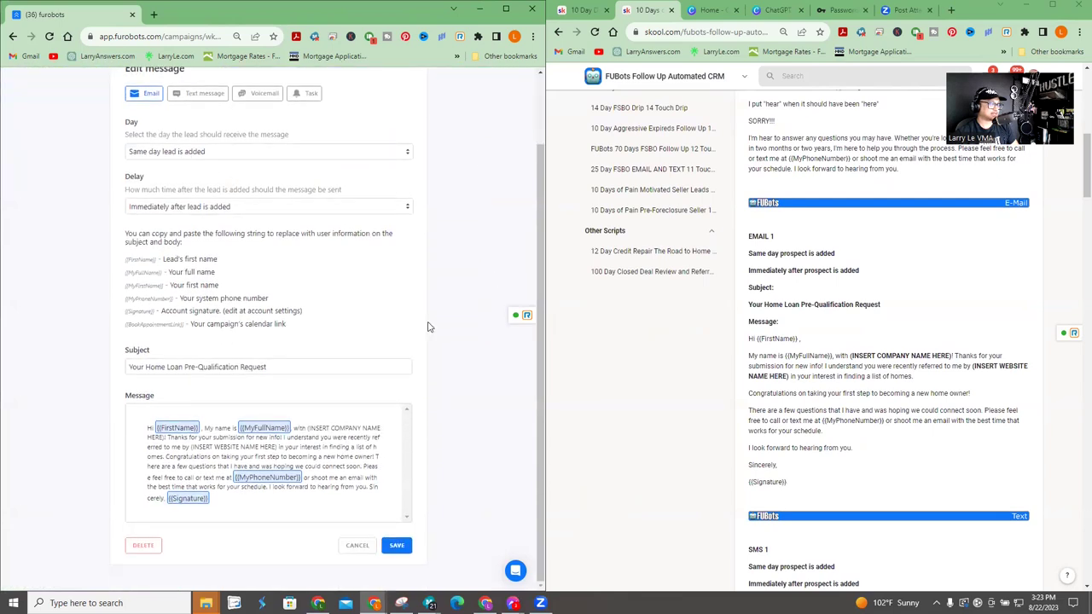
left_click(287, 367)
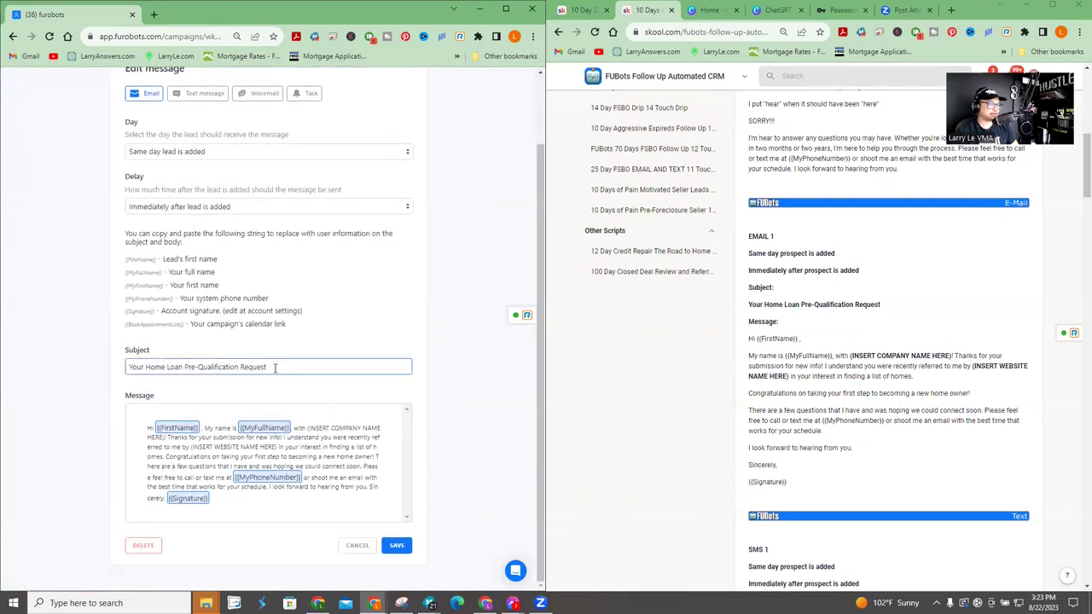
left_click_drag(748, 304, 786, 306)
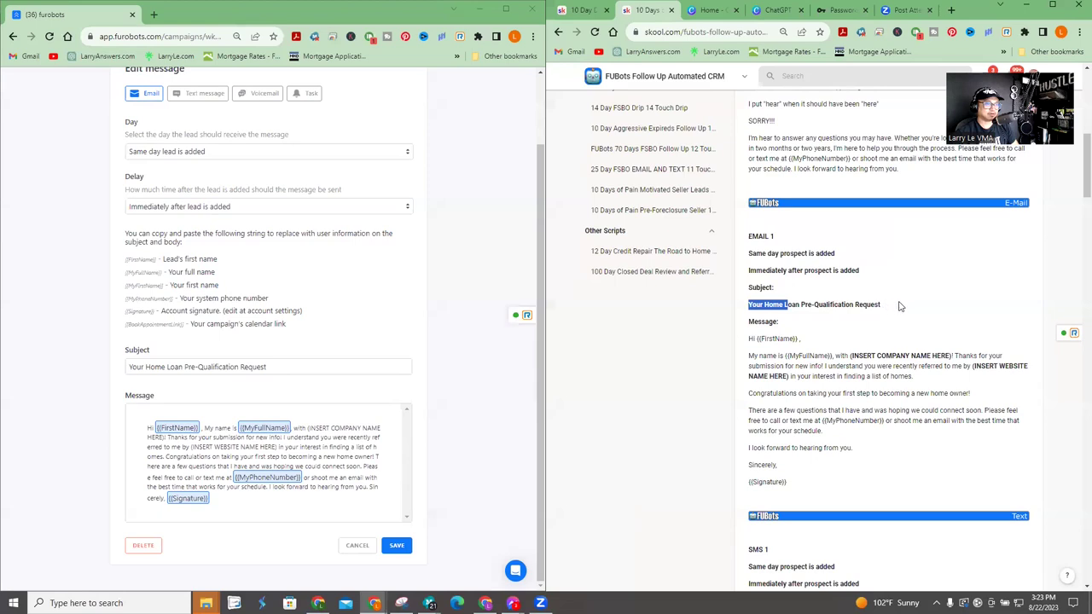
left_click_drag(900, 306, 883, 306)
left_click(172, 447)
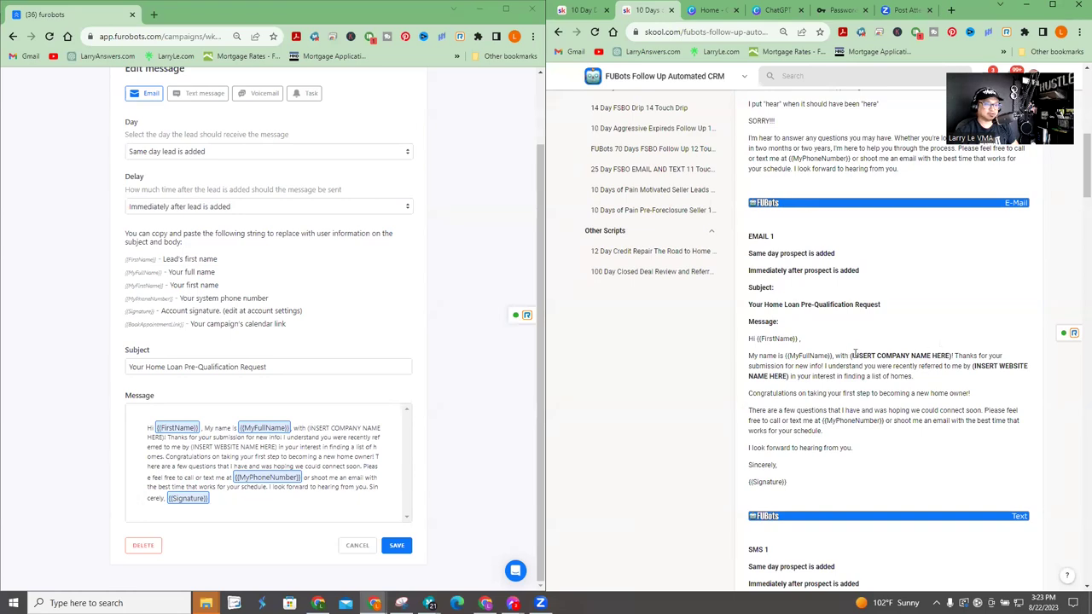
left_click_drag(850, 355, 954, 355)
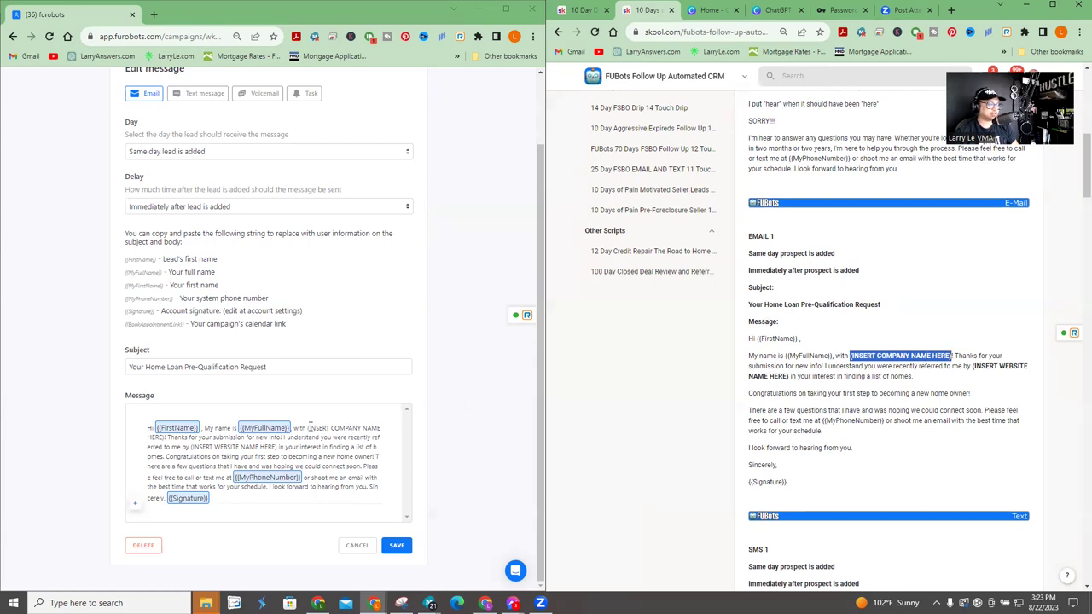
left_click_drag(308, 428, 165, 438)
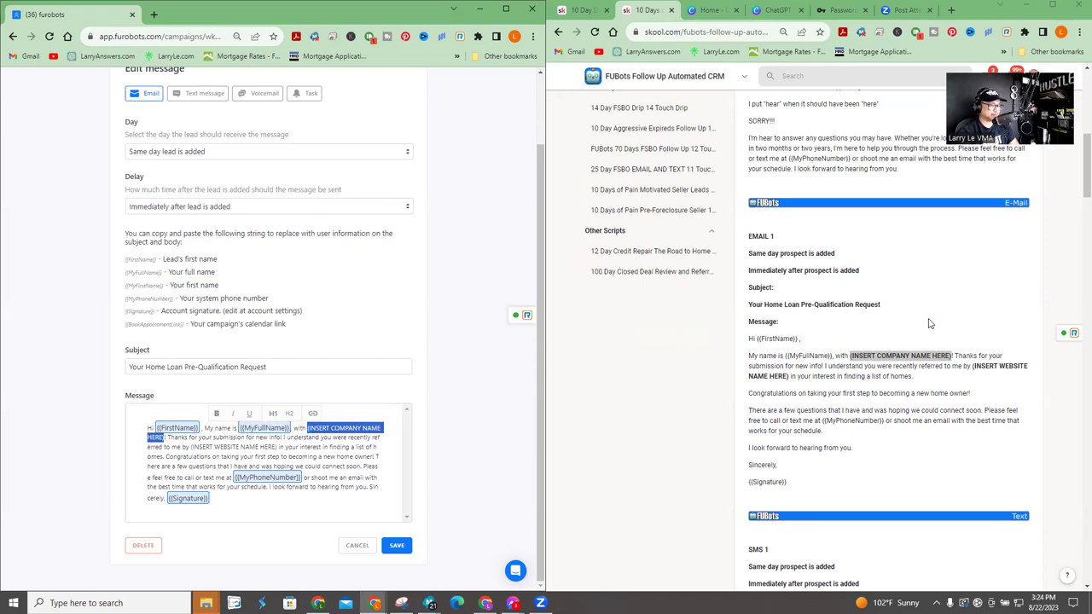
- Replace the company name placeholder in the email with ABC Realty
type("Open Mortg Thanks")
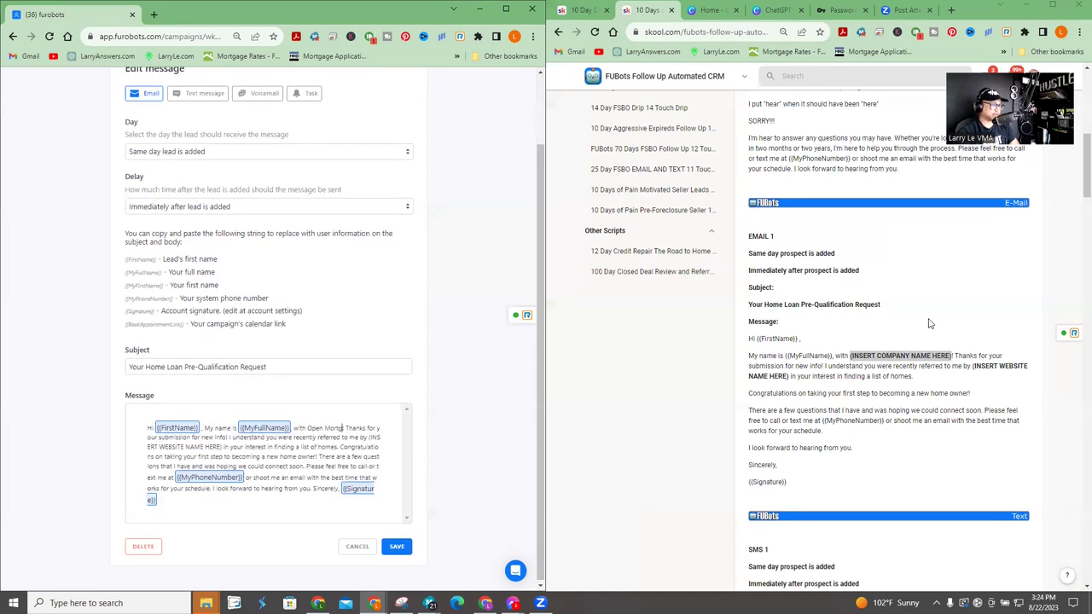
key("BackSpace")
key("BackSpace")
key("BackSpace")
key("BackSpace")
key("BackSpace")
key("BackSpace")
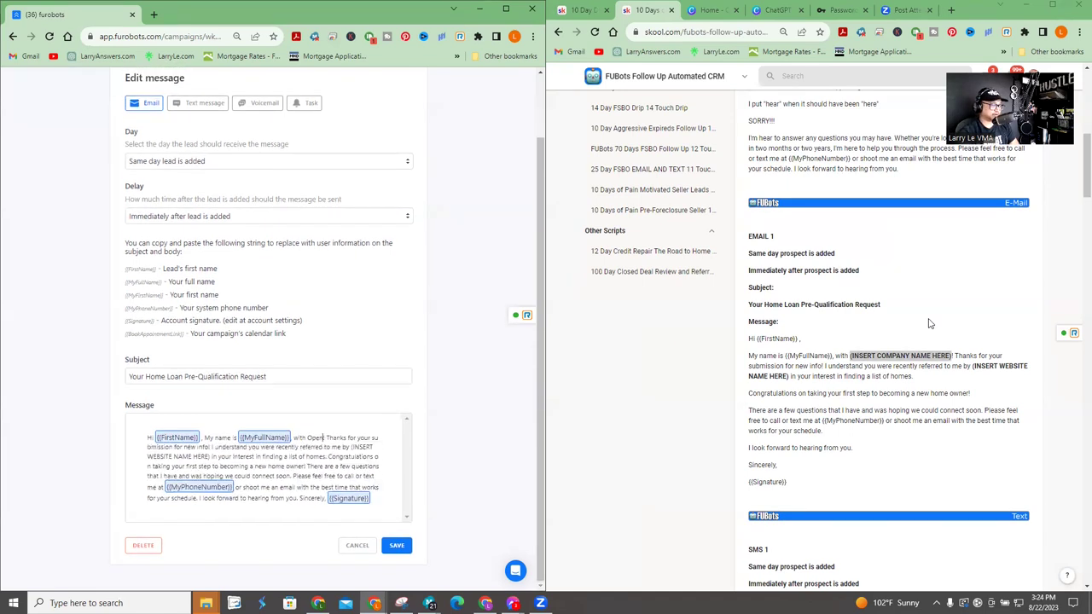
key("BackSpace")
key("BackSpace")
key("BackSpace")
key("BackSpace")
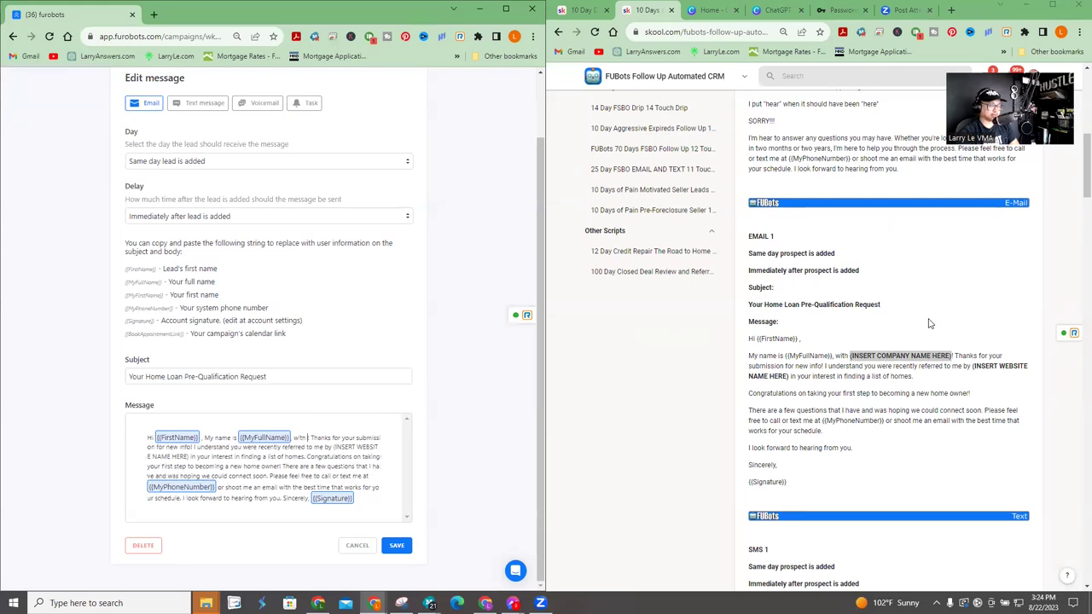
type("ABC Realty")
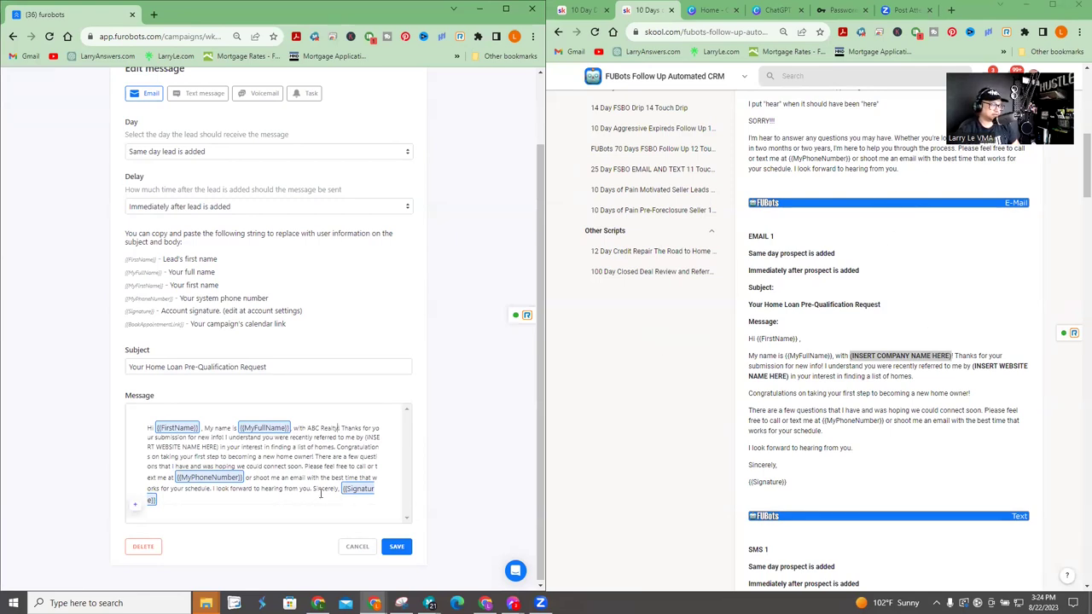
- Put Sincerely, the signature and the 'My name is' paragraph on separate lines, then select INSERT WEBSITE NAME
left_click_drag(798, 366, 777, 465)
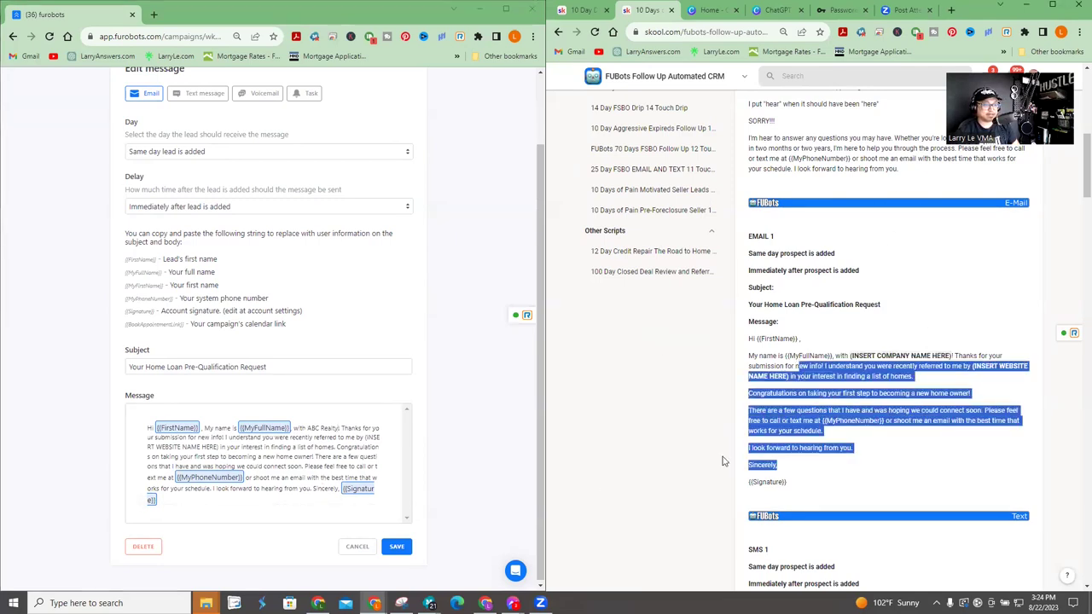
left_click(315, 488)
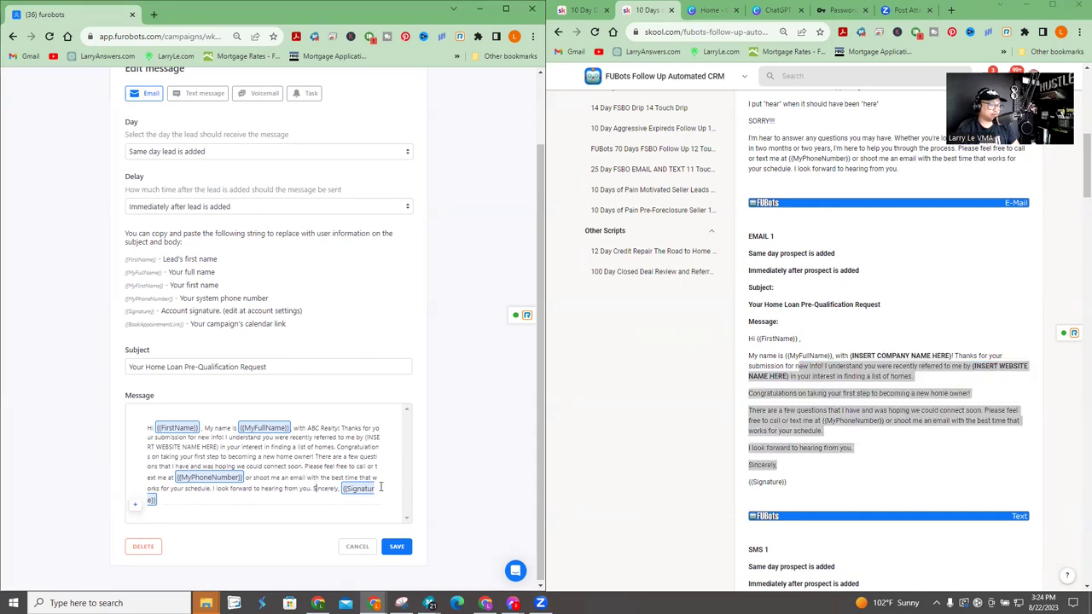
key("Return")
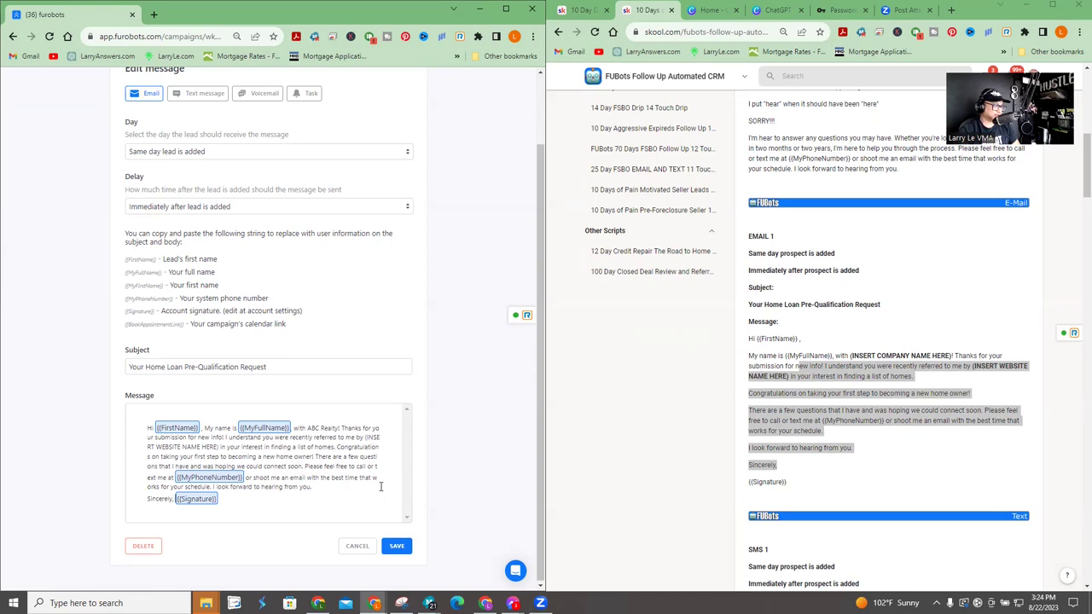
key("Return")
key("Return")
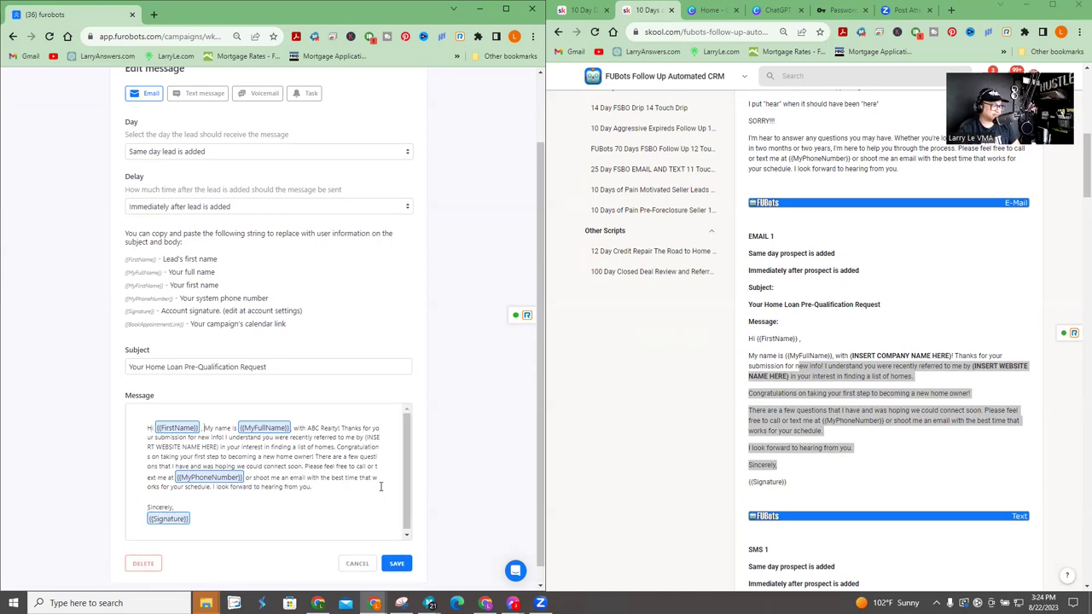
key("Return")
key("Return")
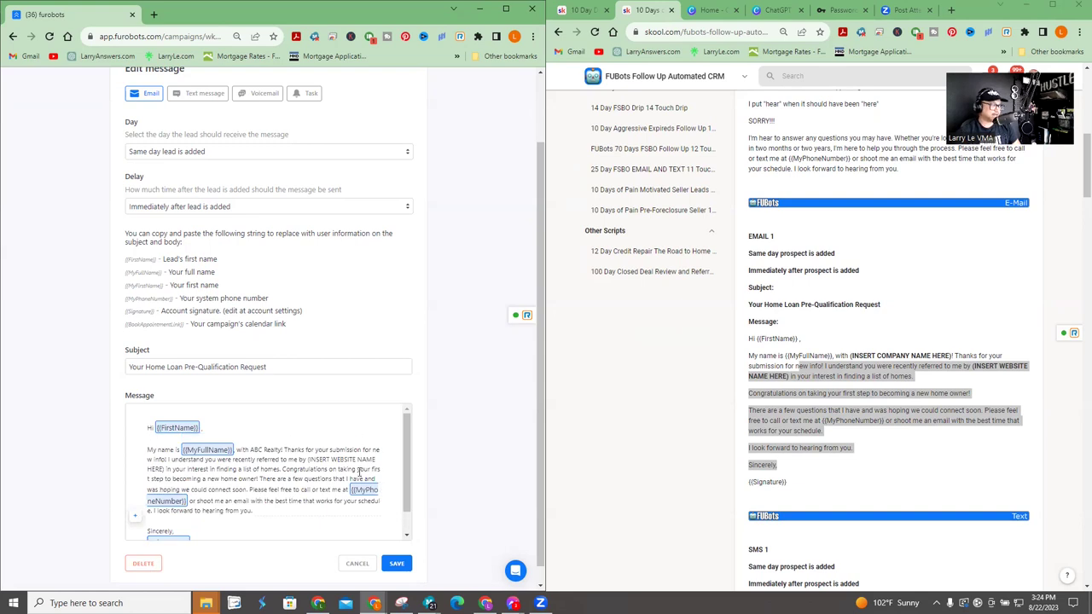
scroll(359, 472, "down", 2)
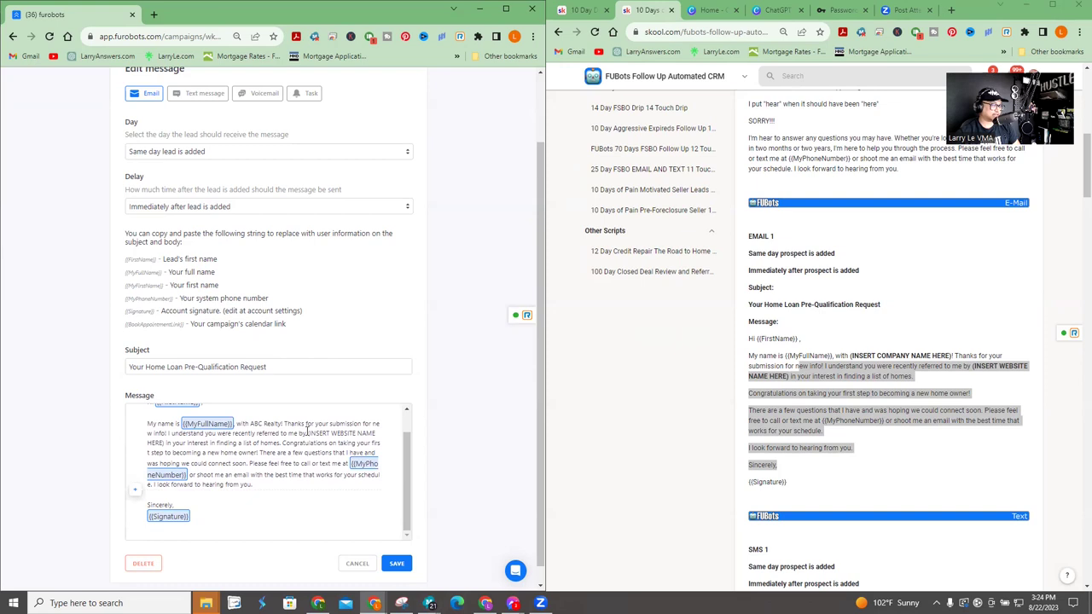
left_click_drag(307, 433, 375, 434)
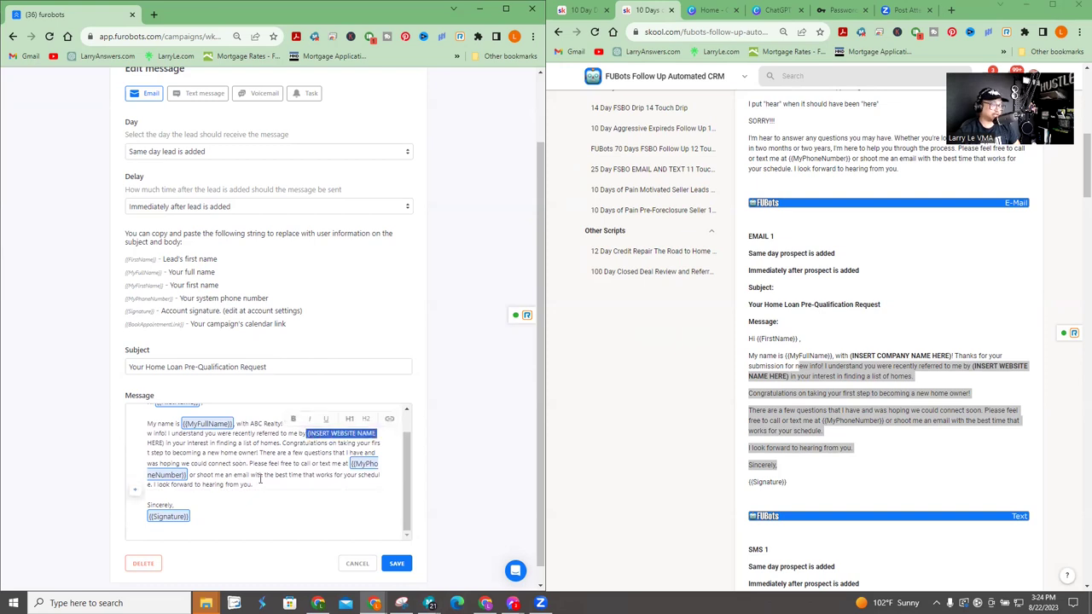
scroll(258, 322, "up", 1)
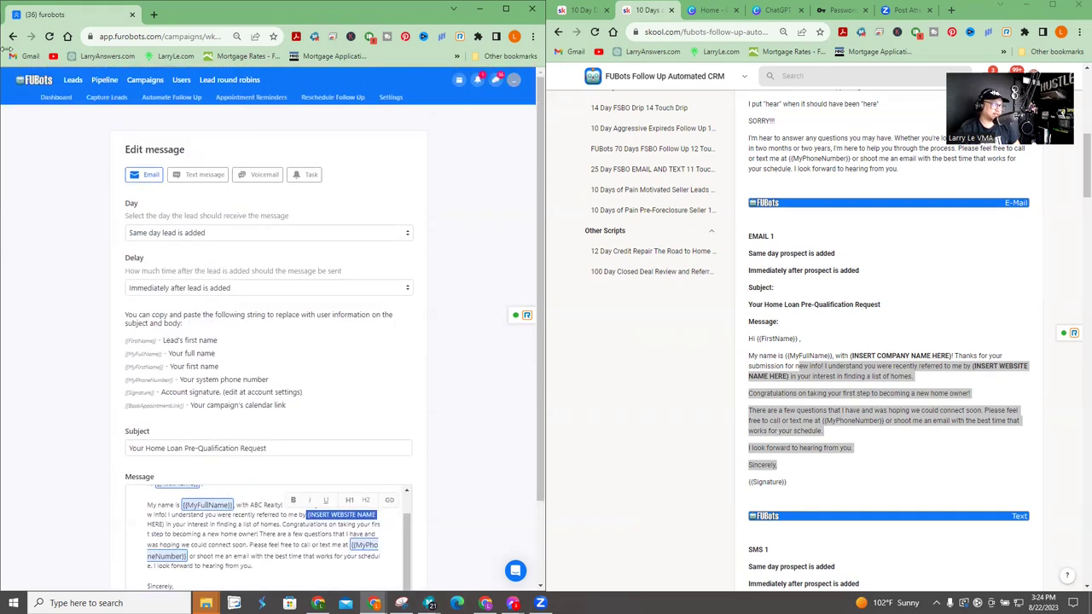
- Go back to the follow-up list and open the '5 minutes after' text message
left_click(13, 37)
scroll(846, 279, "down", 3)
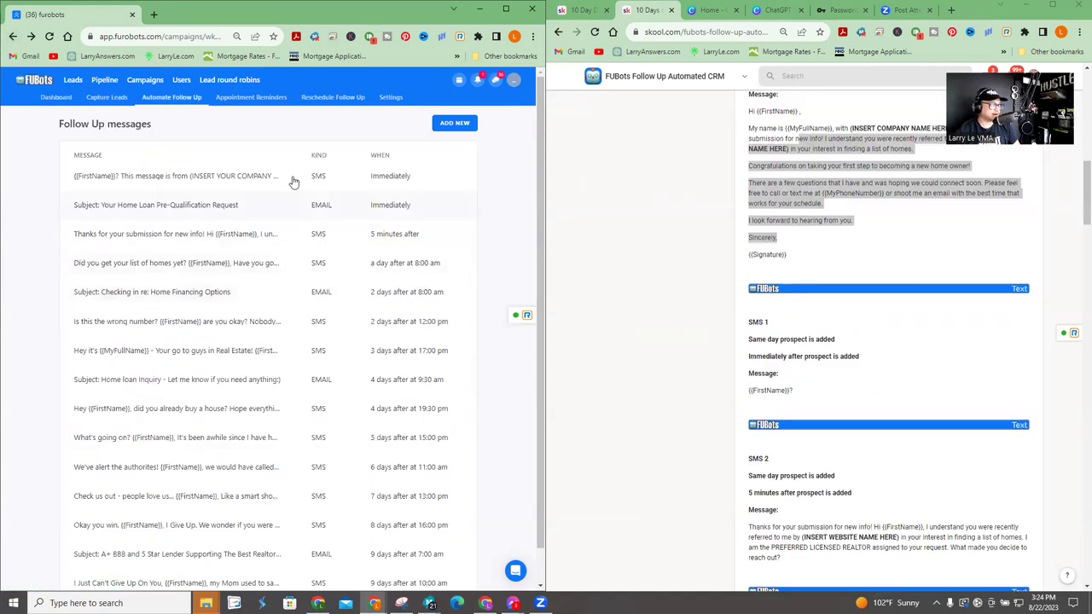
left_click(192, 237)
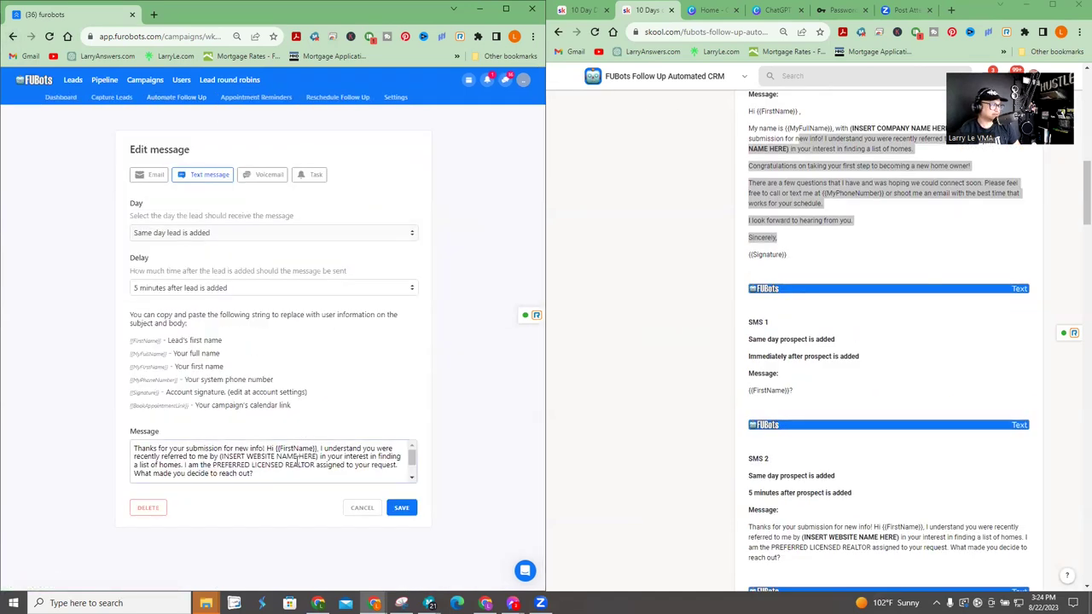
scroll(298, 459, "down", 2)
scroll(297, 459, "up", 1)
scroll(297, 459, "up", 1)
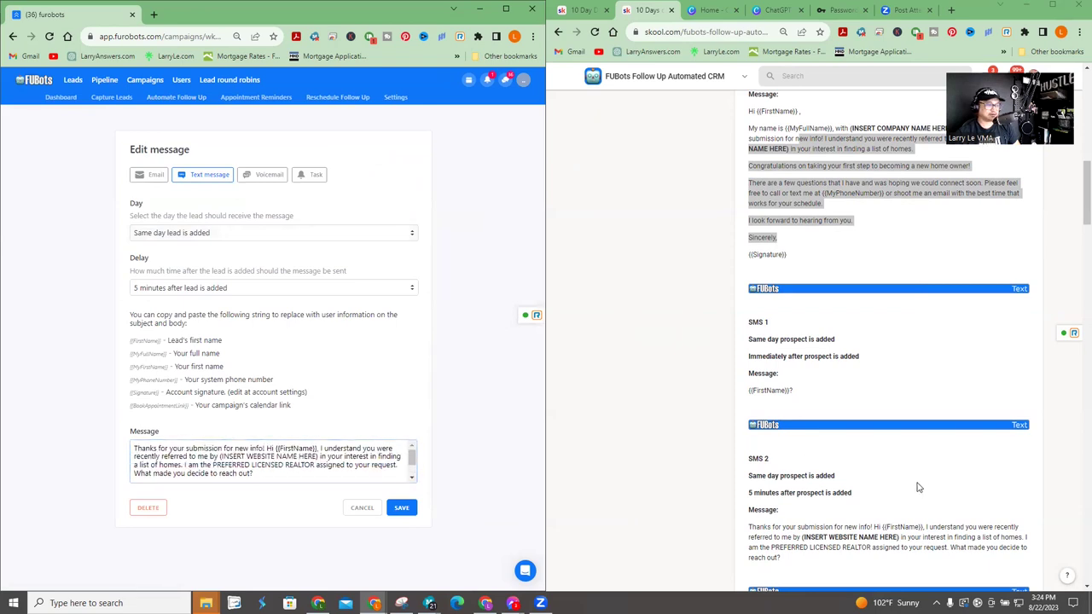
scroll(869, 471, "down", 2)
- Locate the website name placeholder in the message body and in the SMS 2 script
left_click_drag(816, 415, 901, 415)
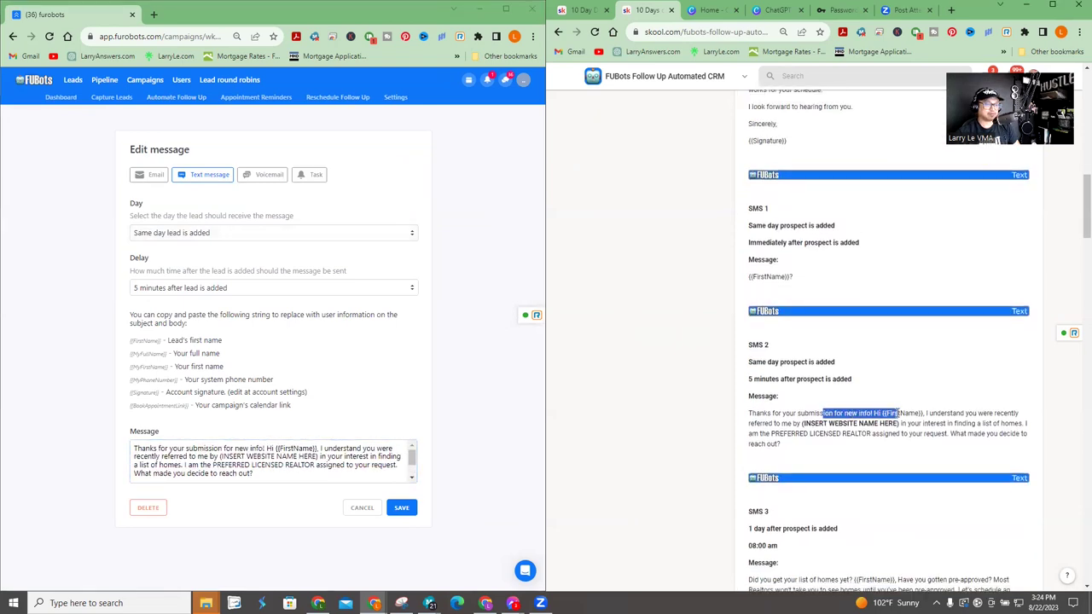
left_click(942, 413)
left_click(299, 460)
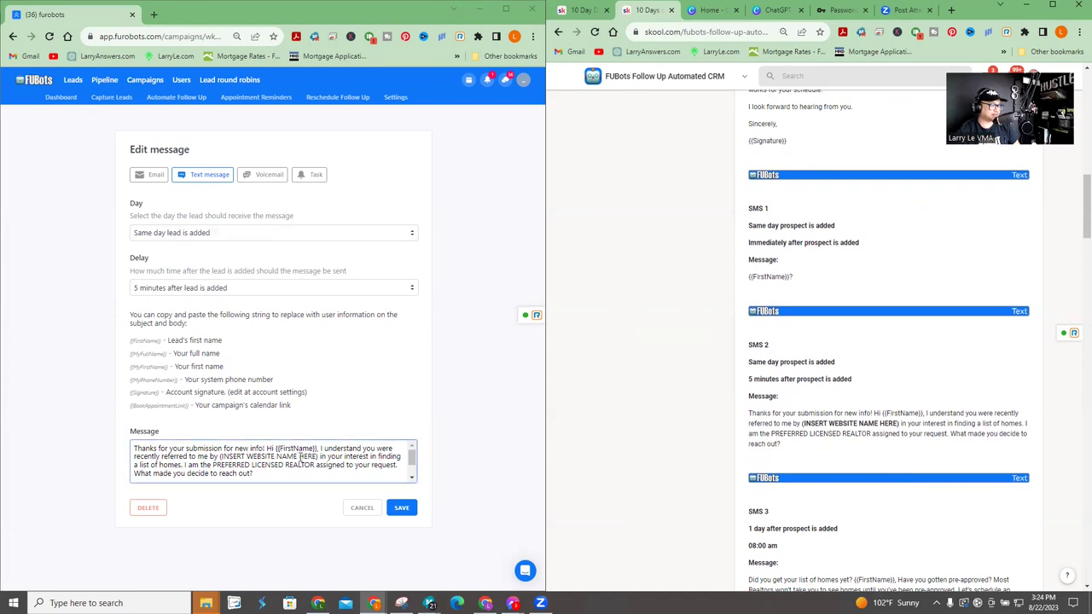
left_click_drag(173, 456, 305, 456)
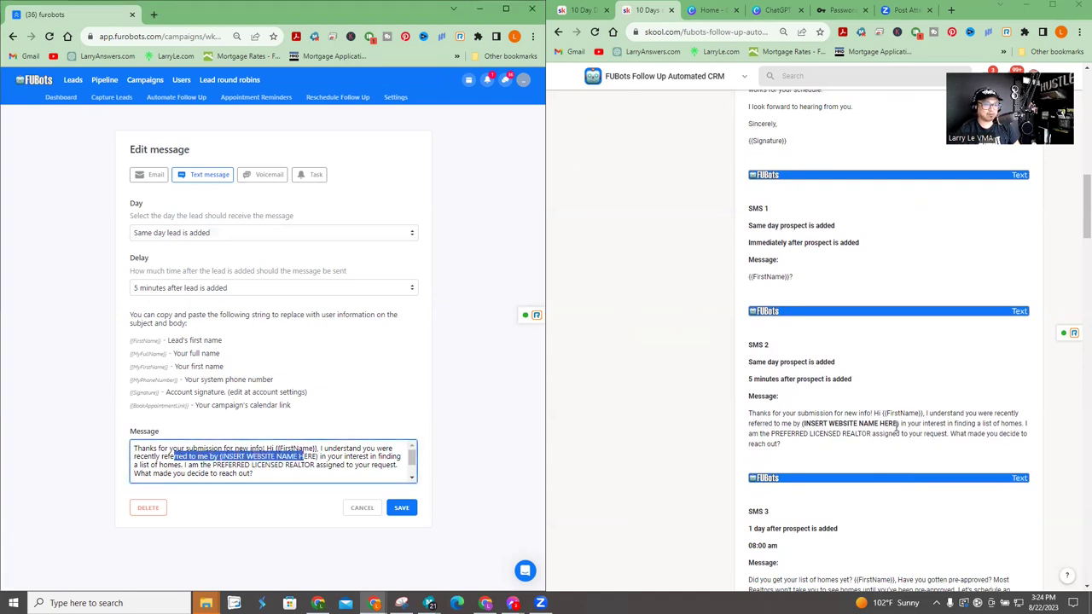
left_click_drag(898, 424, 798, 424)
left_click(848, 420)
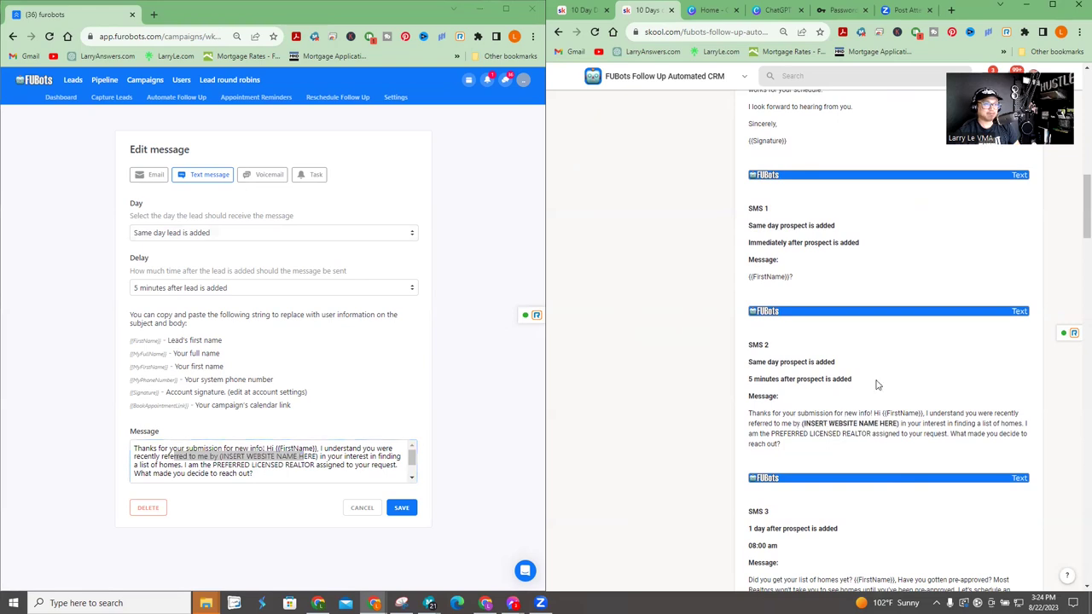
scroll(878, 358, "up", 1)
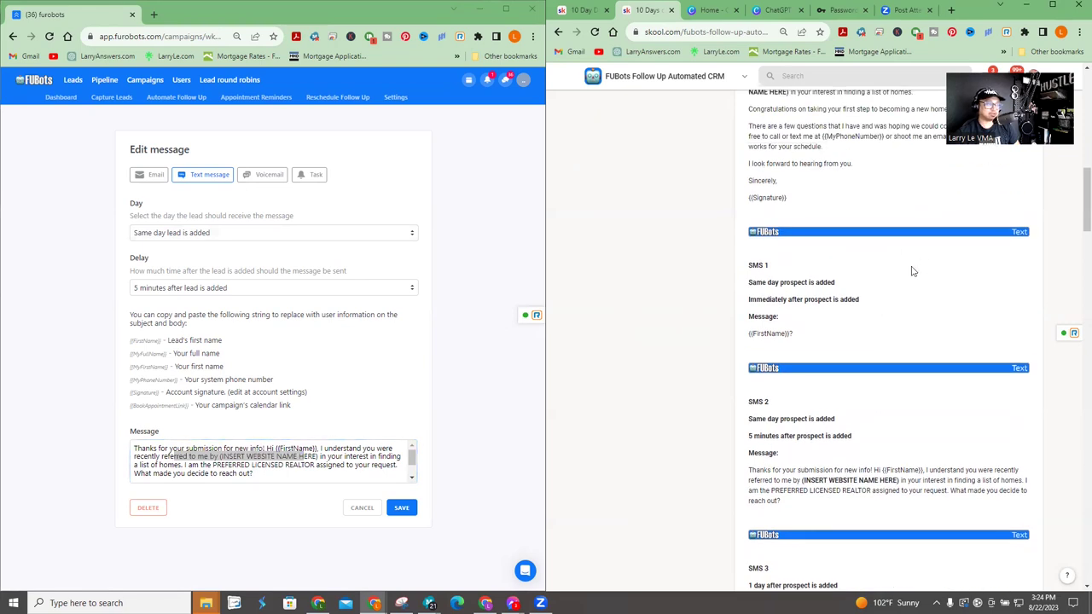
scroll(910, 271, "up", 15)
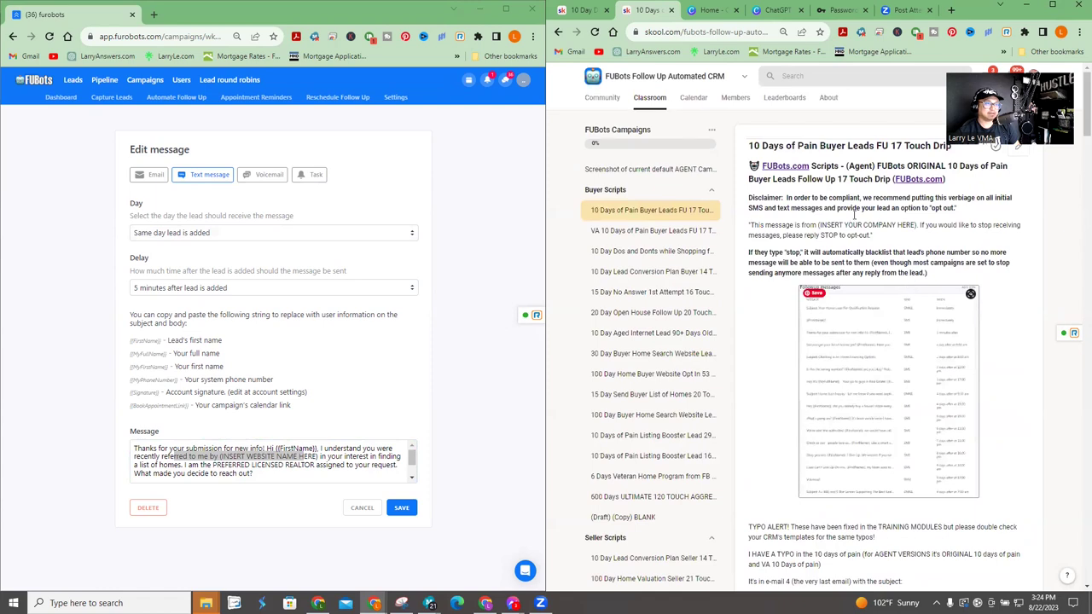
left_click_drag(749, 196, 956, 274)
left_click(954, 271)
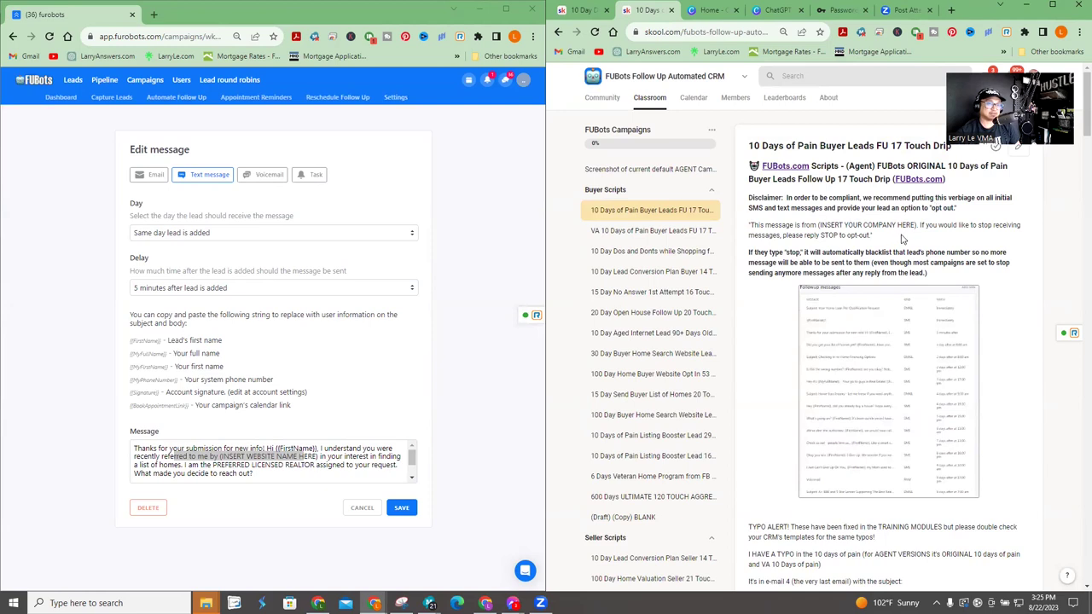
left_click_drag(890, 237, 745, 229)
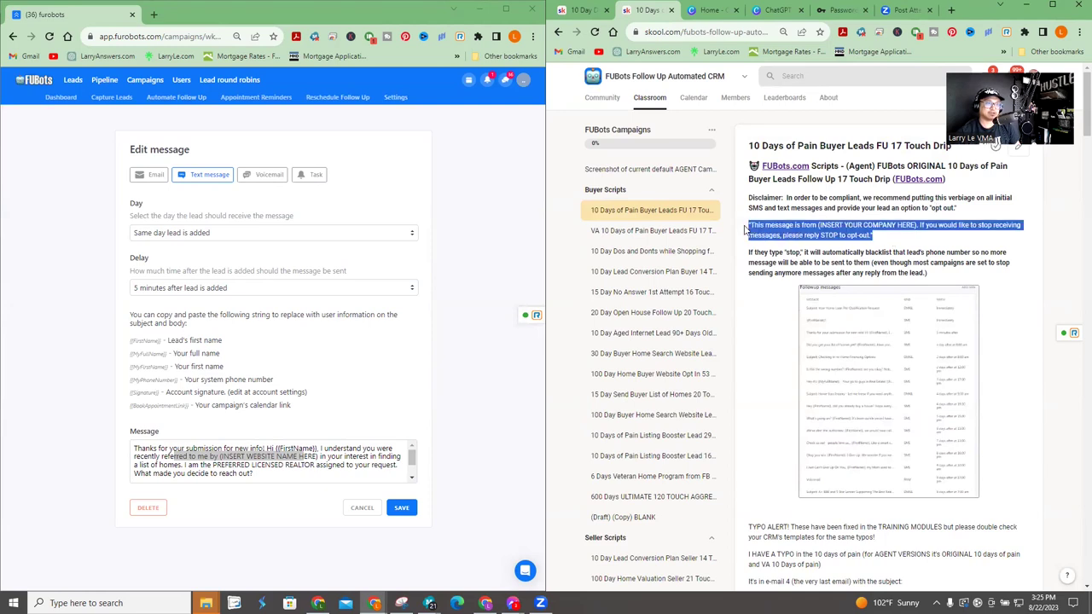
left_click(834, 227)
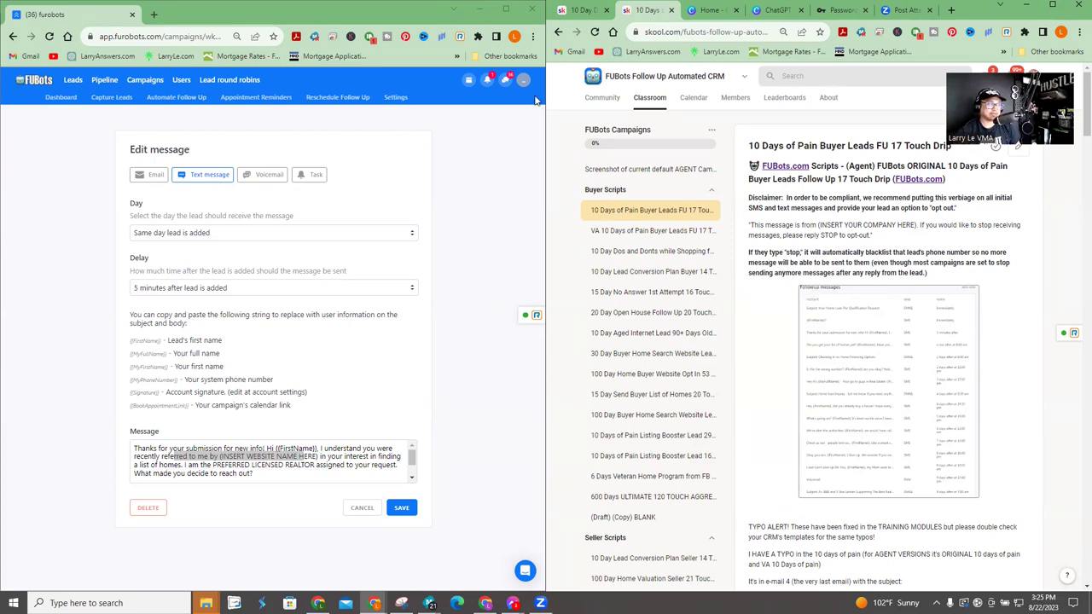
- Look through the campaign's Settings options, then return to the Automate Follow Up messages list
left_click(395, 97)
scroll(438, 390, "down", 2)
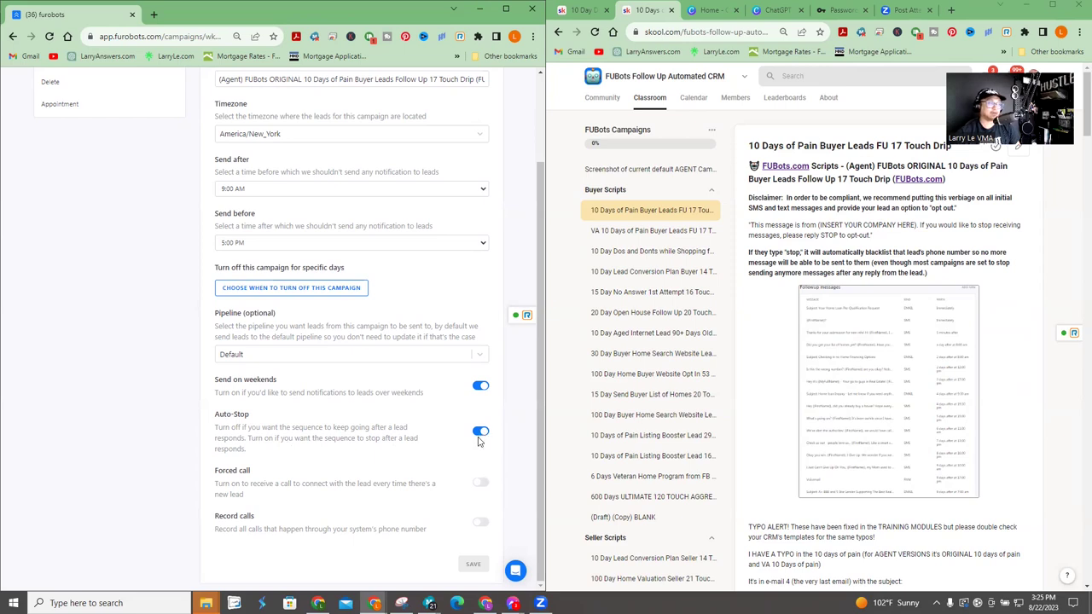
scroll(478, 439, "up", 5)
left_click(156, 99)
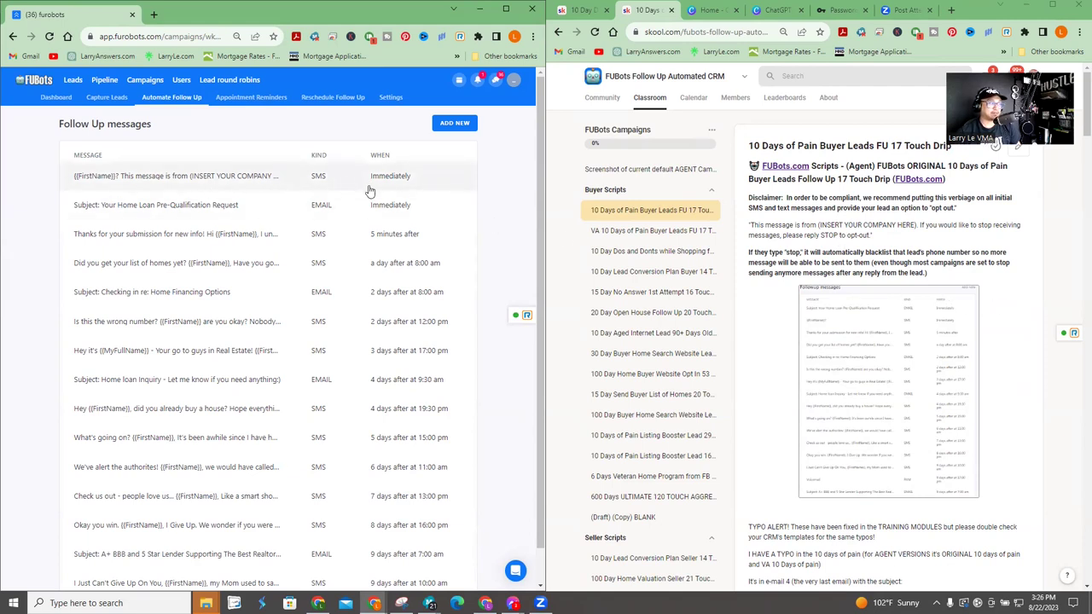
- Open the first follow-up text and paste the opt-out disclaimer over its {{FirstName}} greeting
left_click(248, 178)
left_click_drag(210, 456, 117, 446)
type("This message is from (INSERT YOUR COMPANY NAME). If you would like to stop receiving messages, please reply STOP to opt-out.")
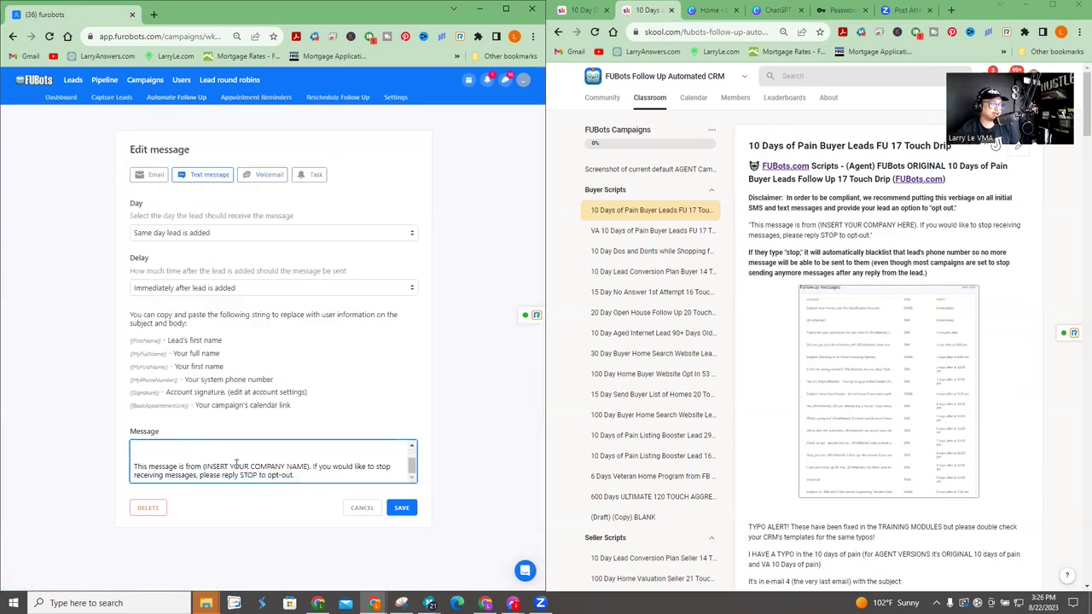
left_click_drag(205, 467, 339, 467)
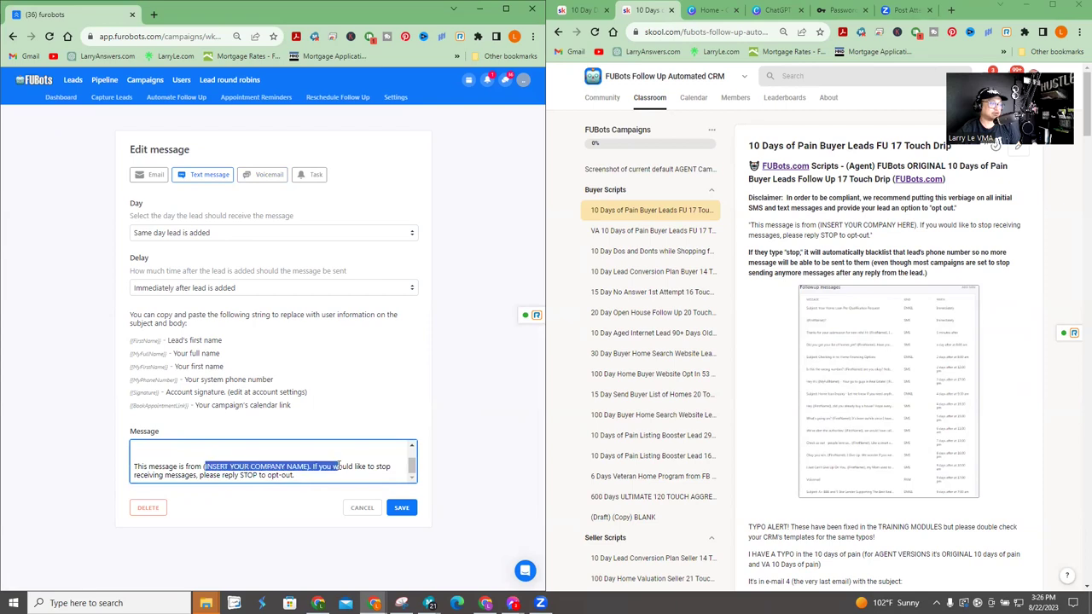
scroll(716, 401, "down", 15)
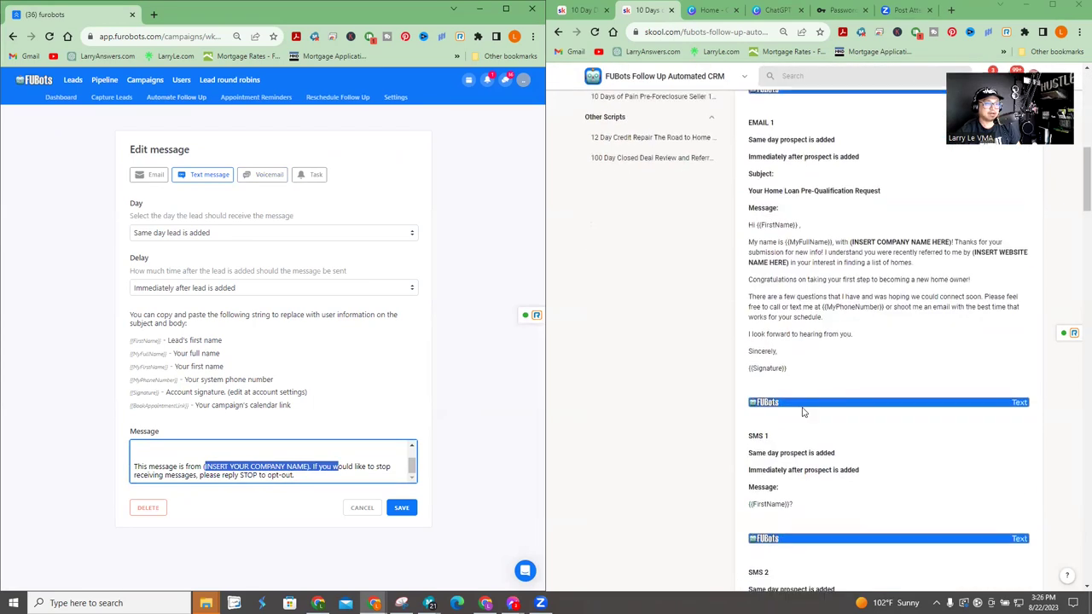
scroll(864, 412, "down", 1)
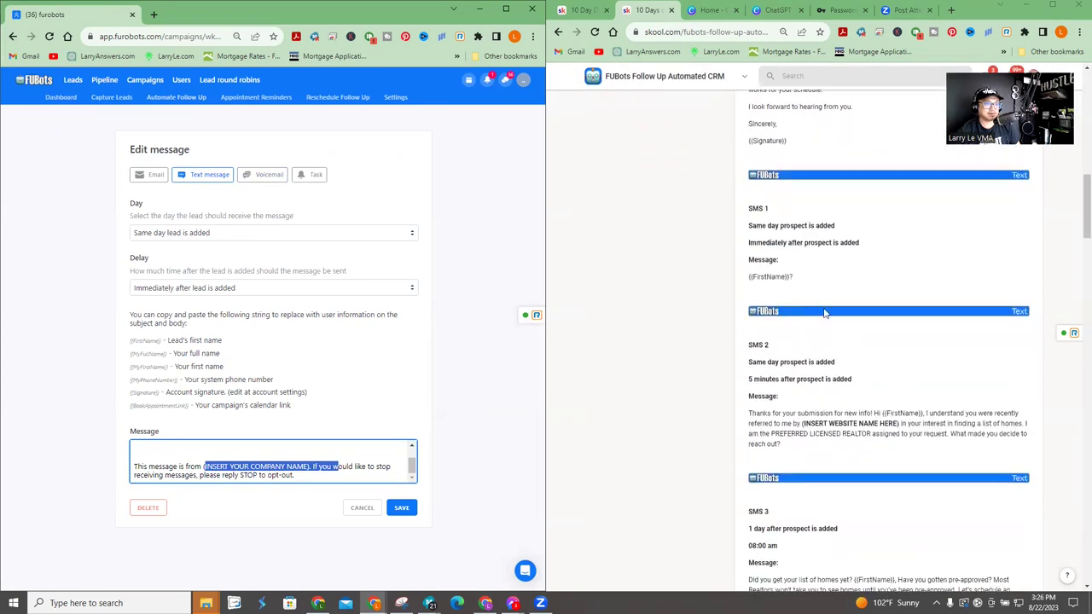
- Check the message's STOP opt-out sentence against the Skool script
left_click(803, 288)
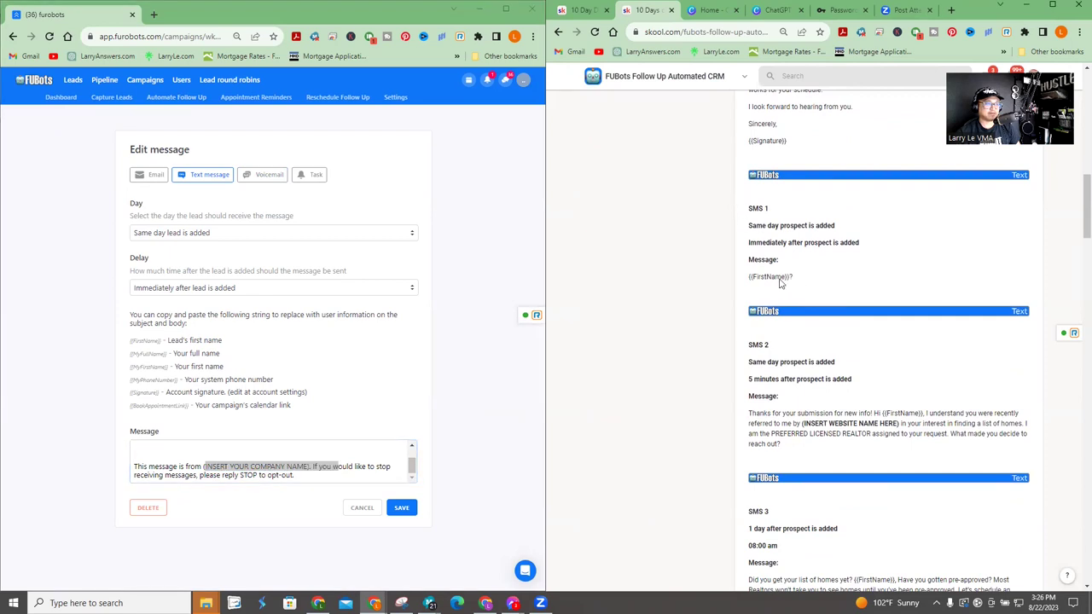
left_click(249, 482)
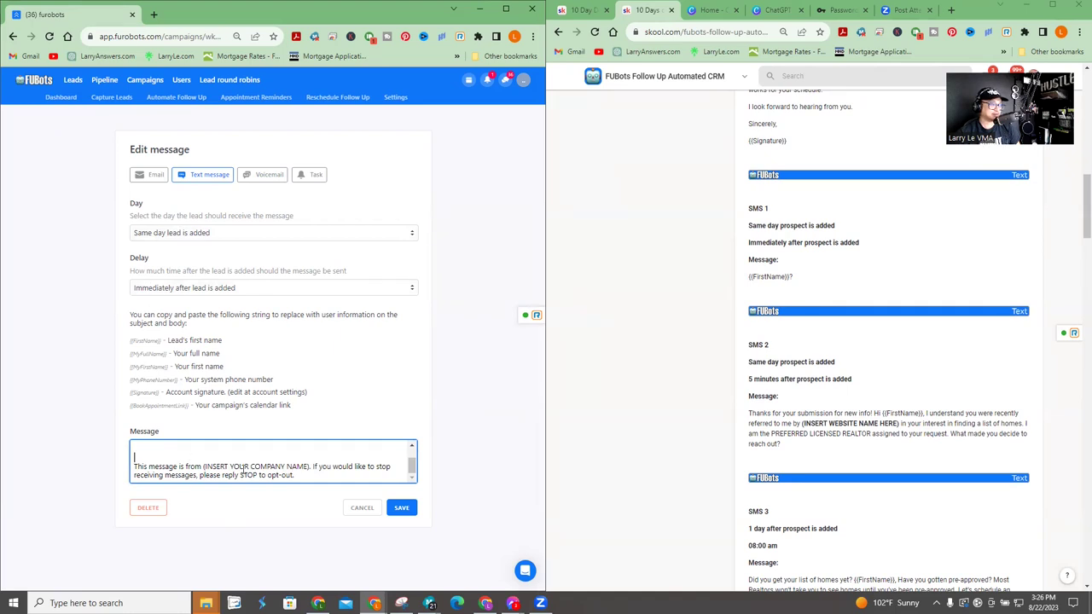
key("ctrl+a")
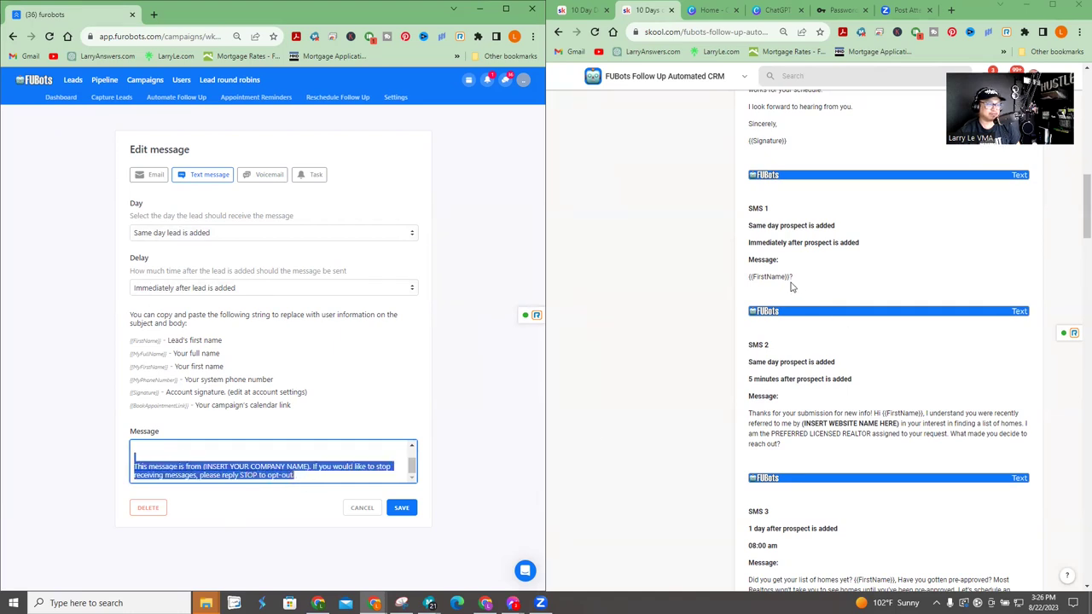
left_click_drag(294, 475, 132, 475)
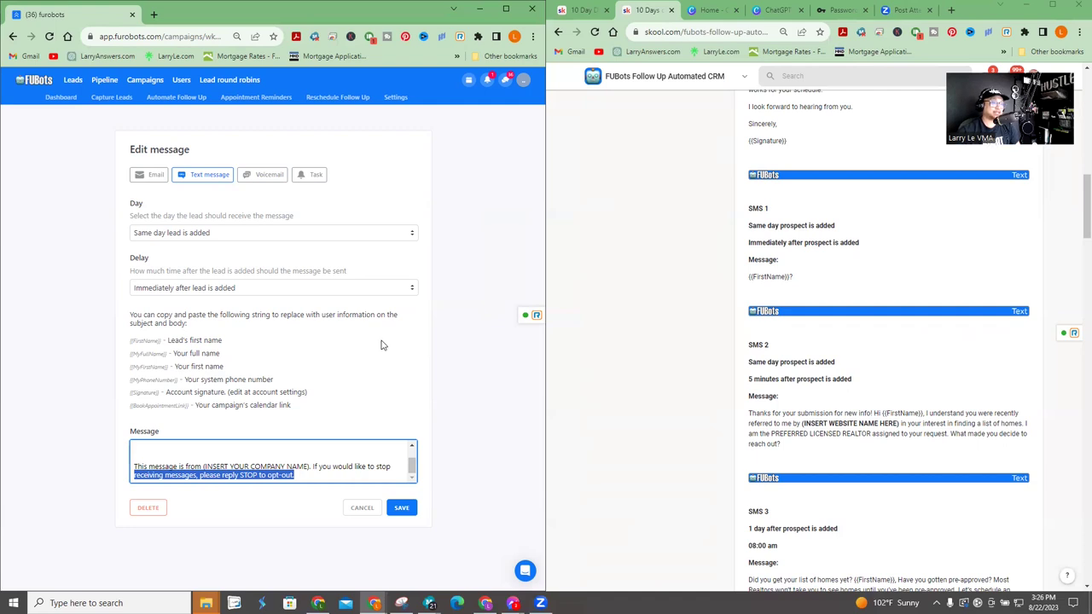
scroll(866, 261, "up", 10)
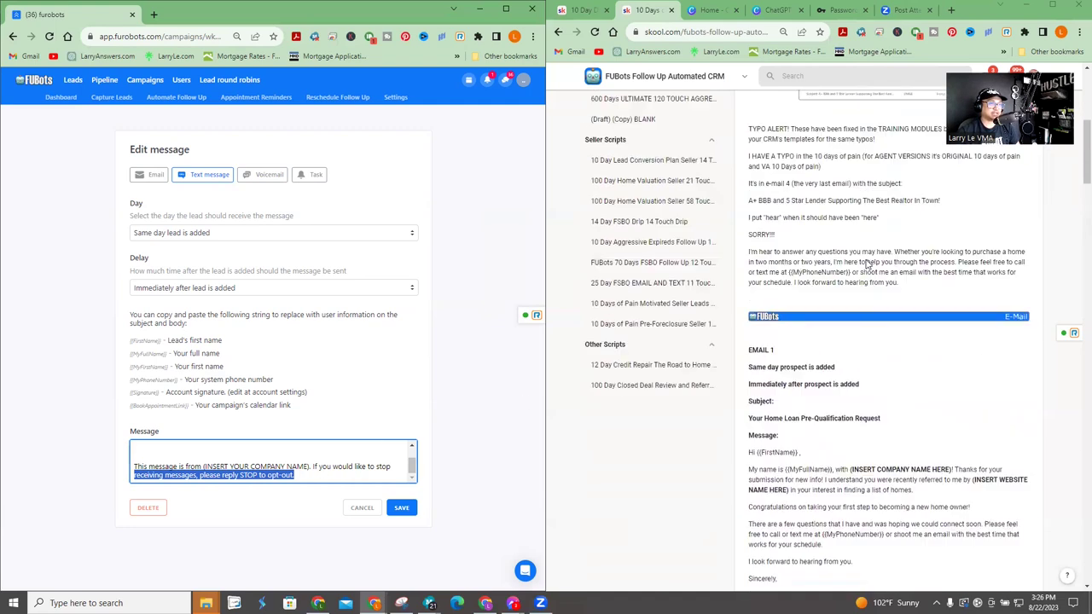
scroll(925, 263, "up", 1)
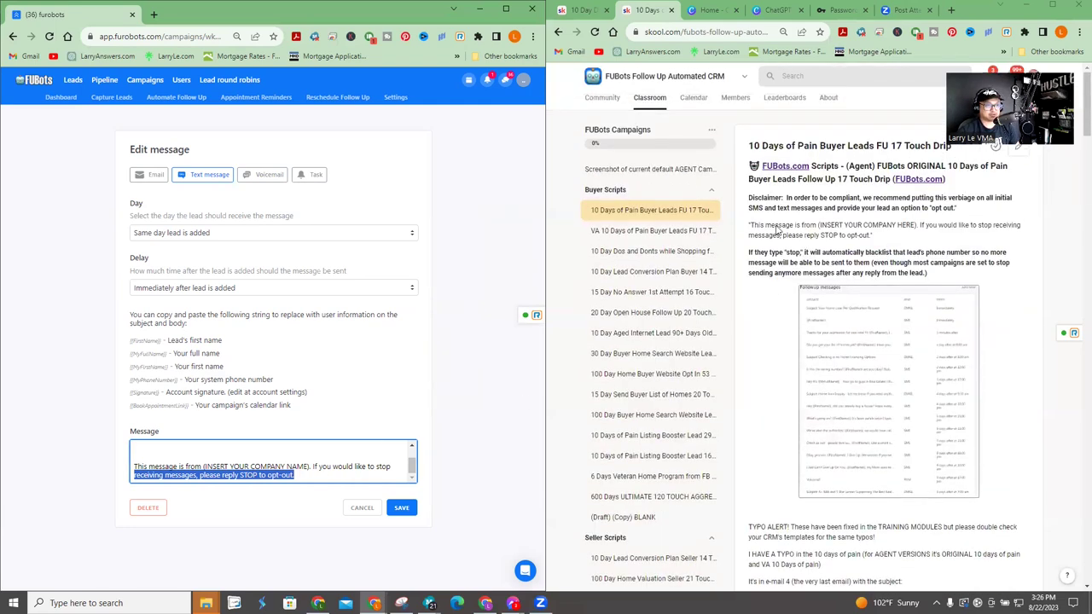
left_click(359, 510)
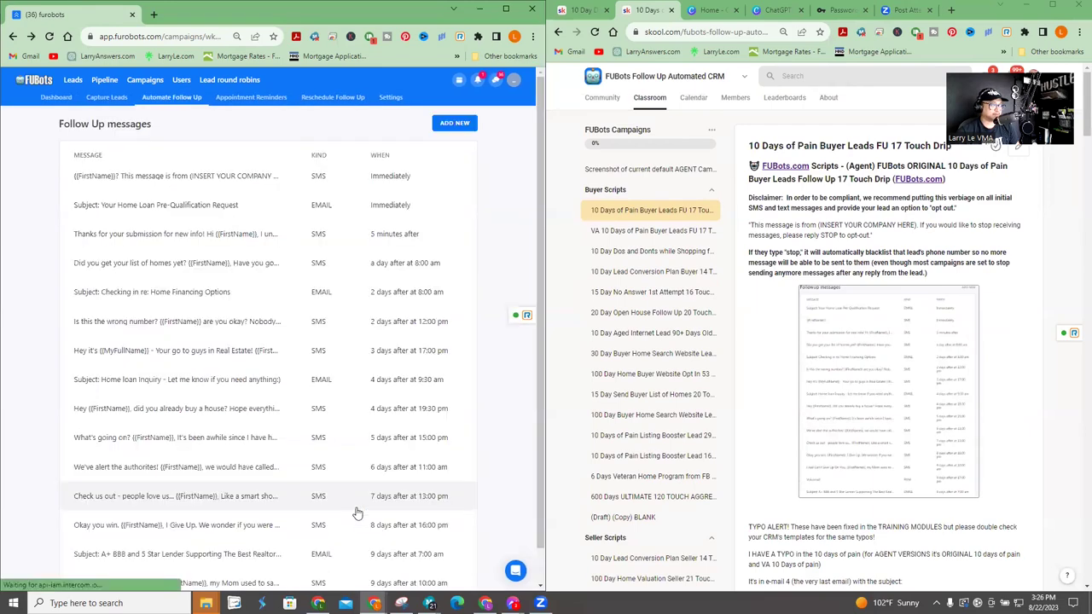
scroll(862, 336, "down", 15)
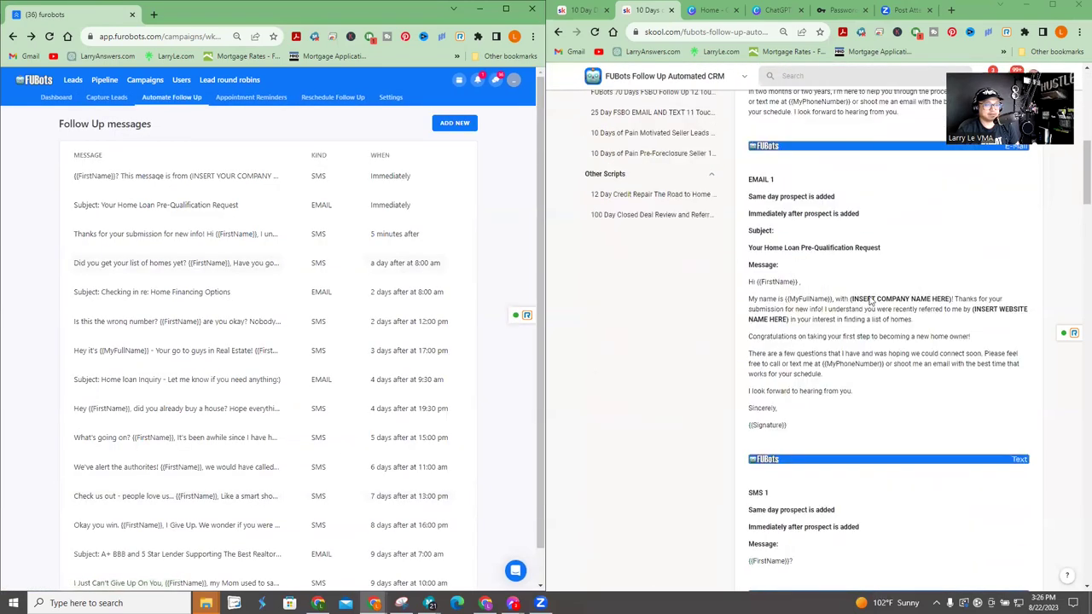
scroll(862, 335, "up", 15)
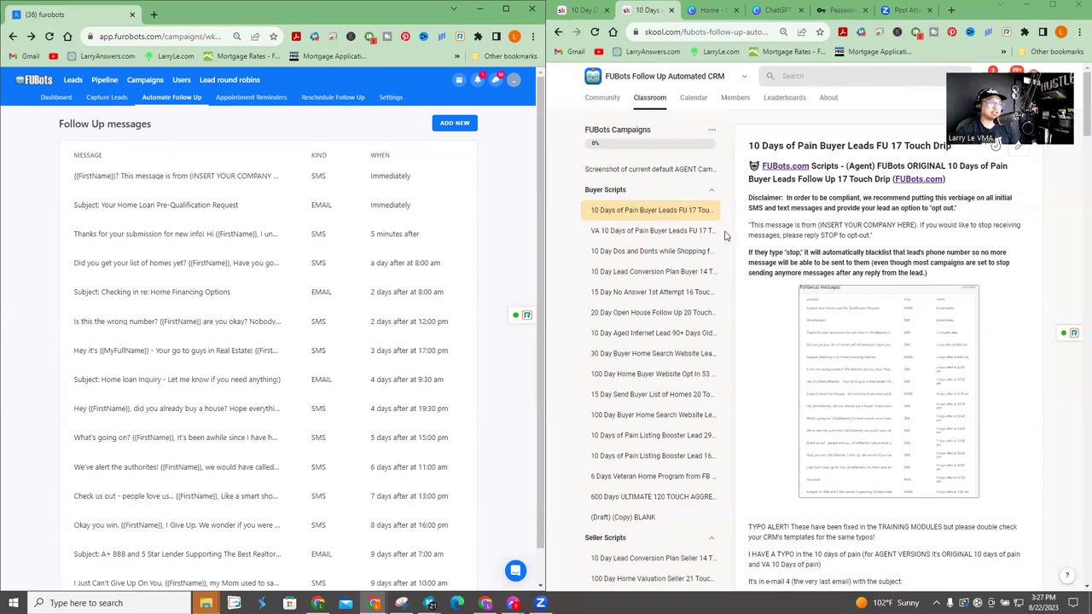
left_click(683, 237)
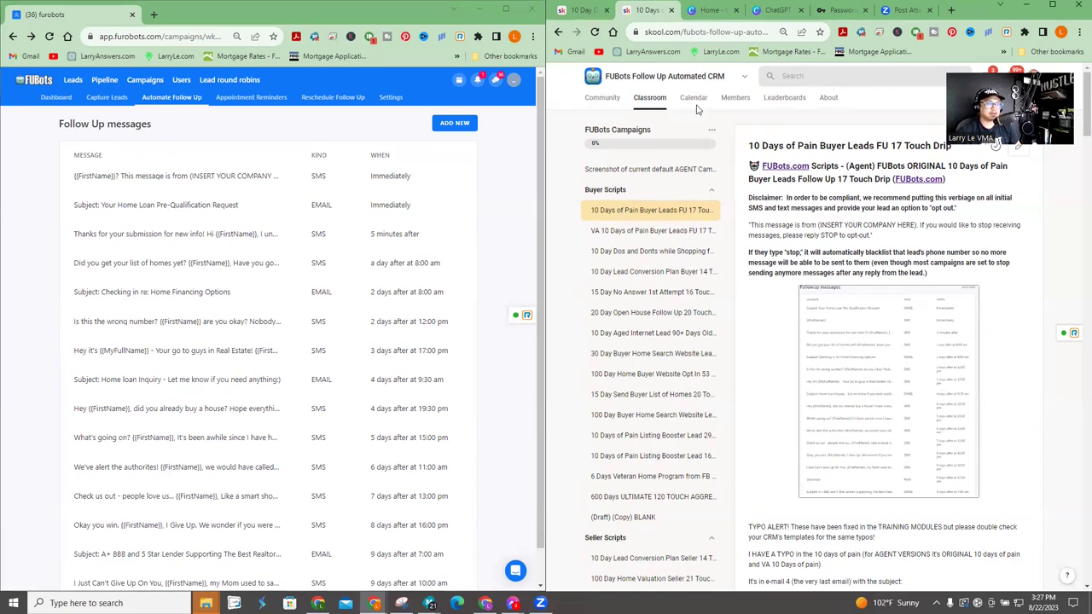
left_click(727, 32)
key("Return")
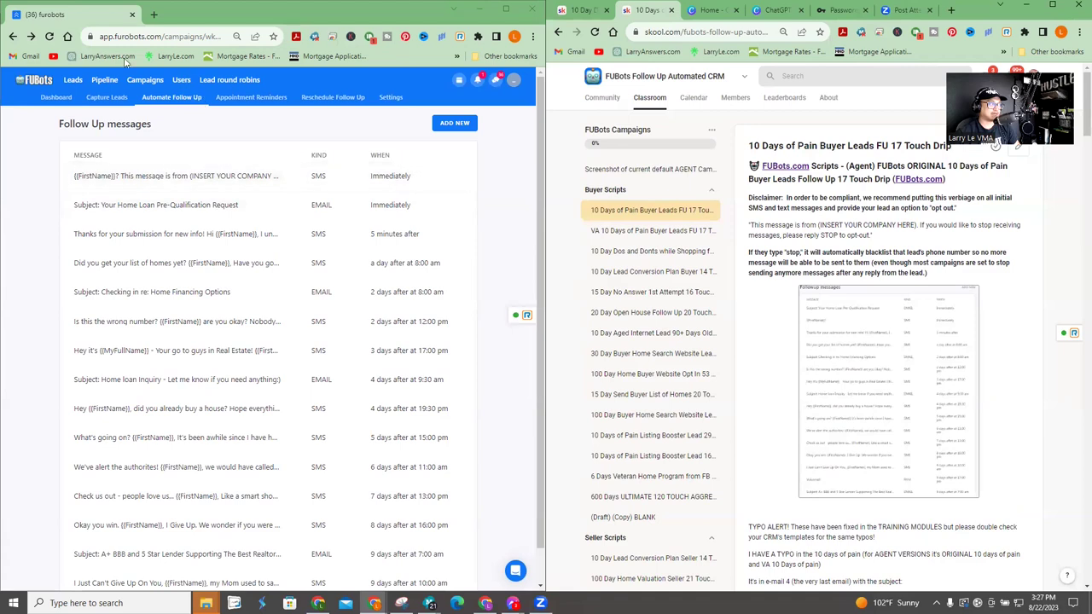
left_click(143, 175)
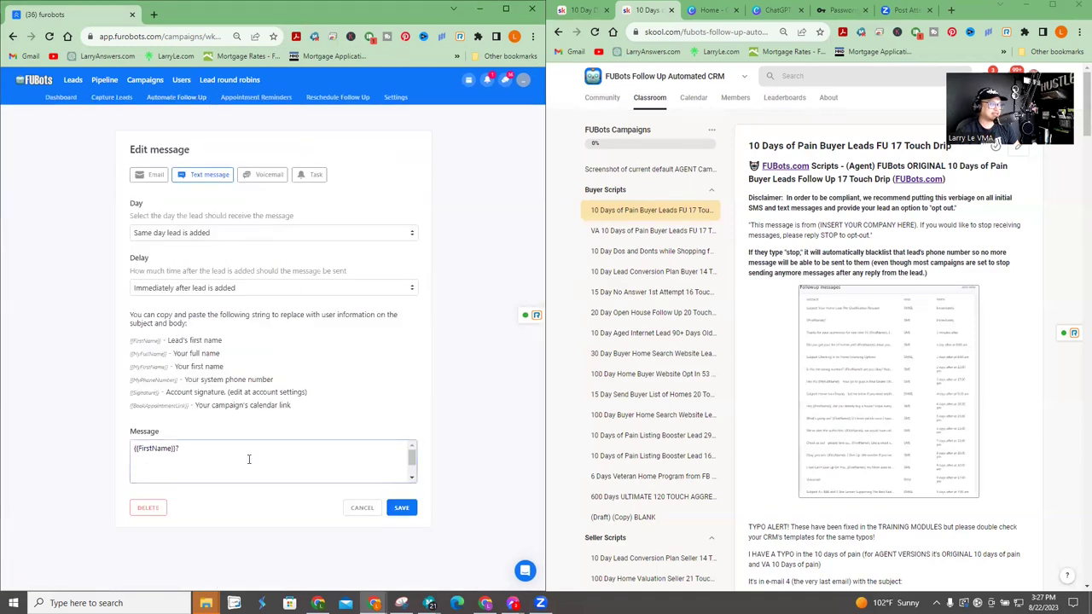
scroll(250, 459, "down", 1)
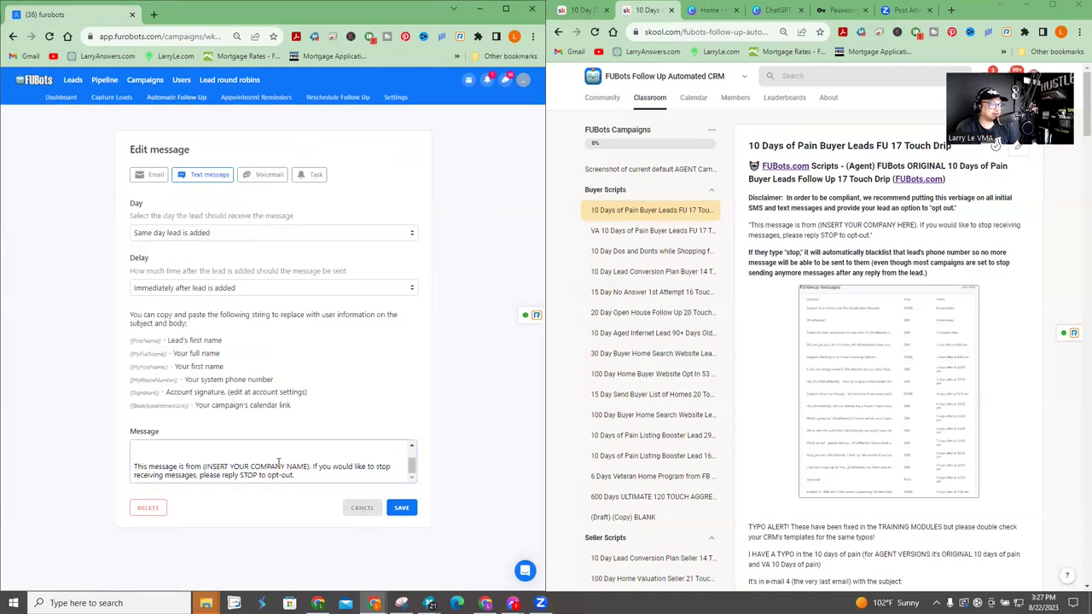
left_click(360, 508)
left_click(237, 202)
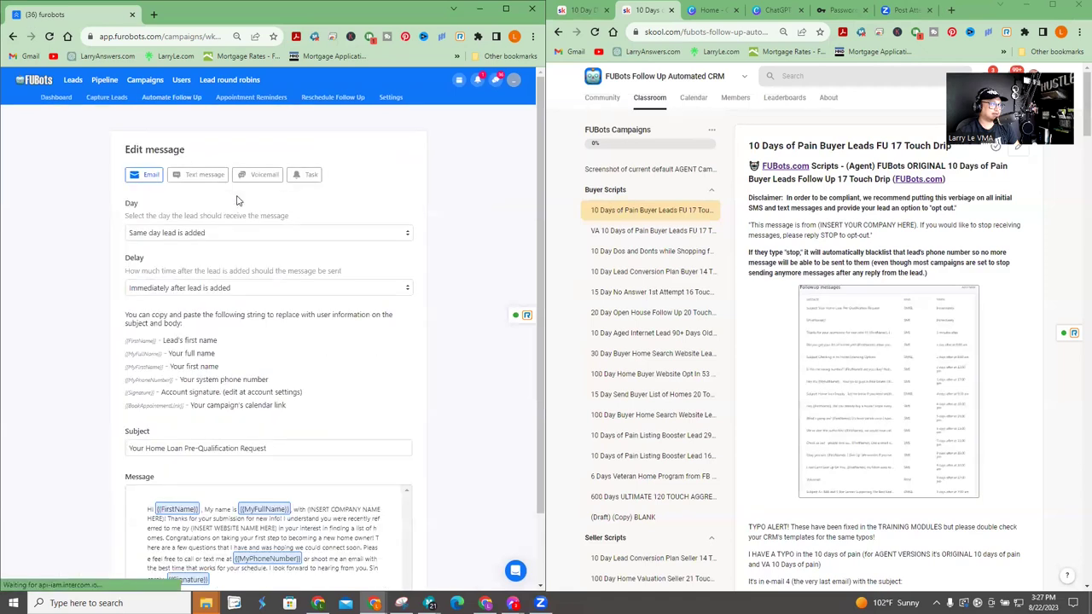
scroll(304, 419, "down", 1)
left_click(357, 545)
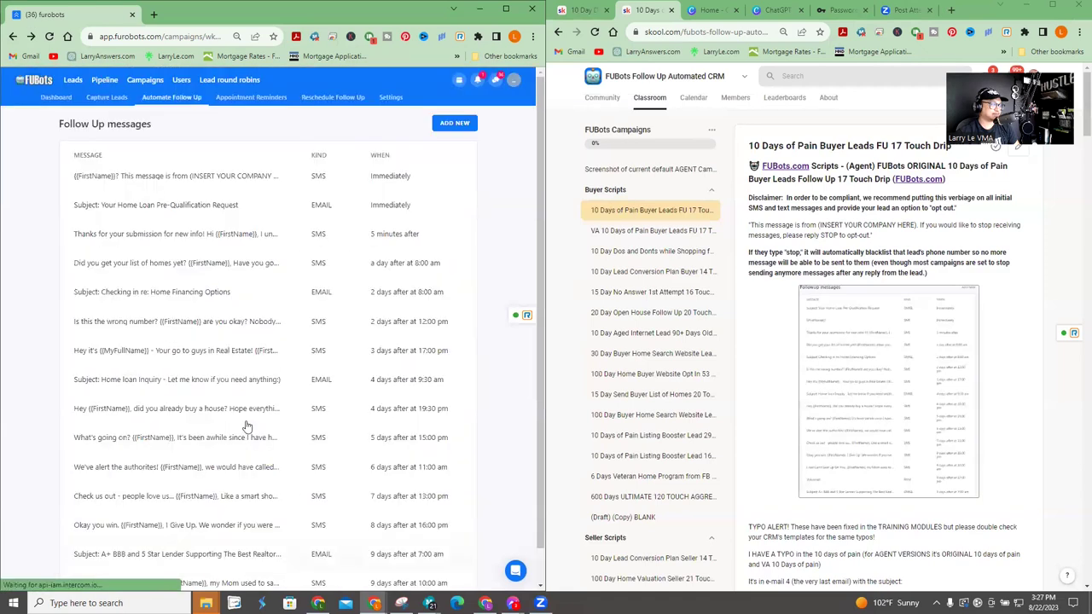
left_click(208, 231)
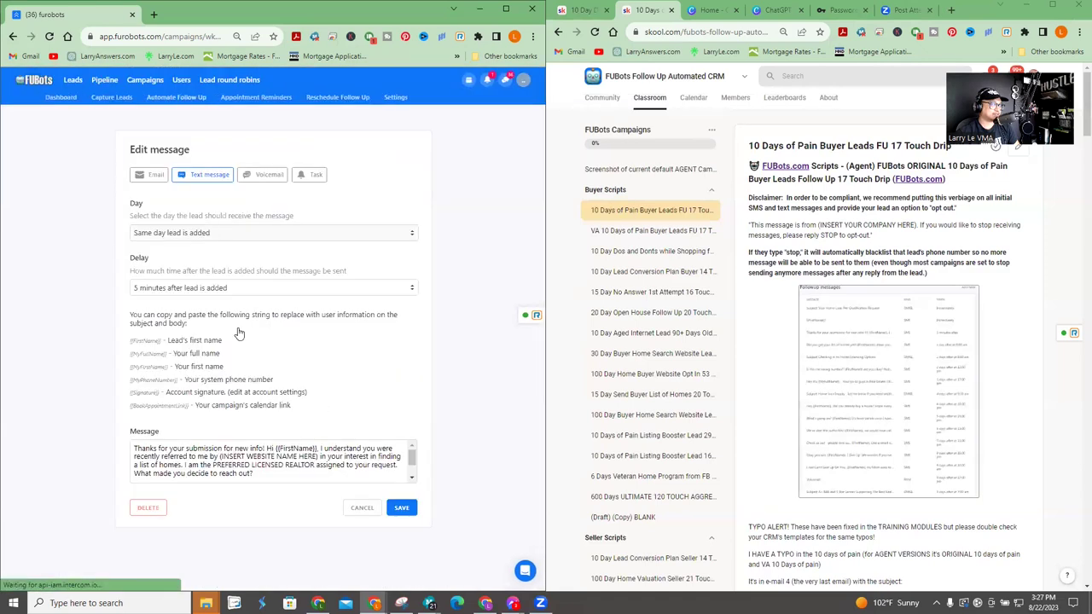
left_click(361, 509)
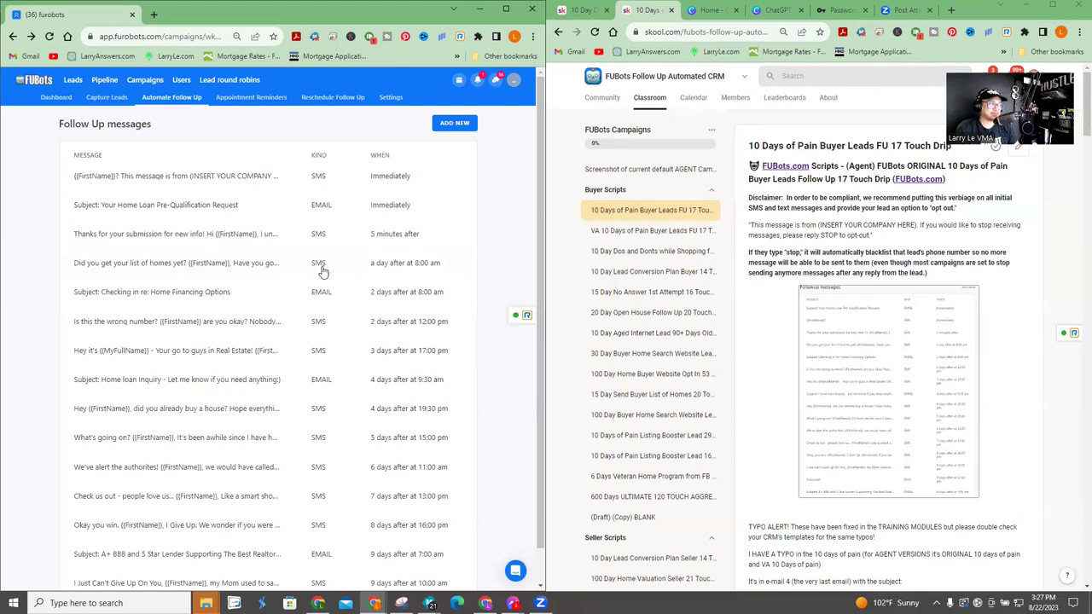
left_click(183, 175)
scroll(287, 444, "down", 1)
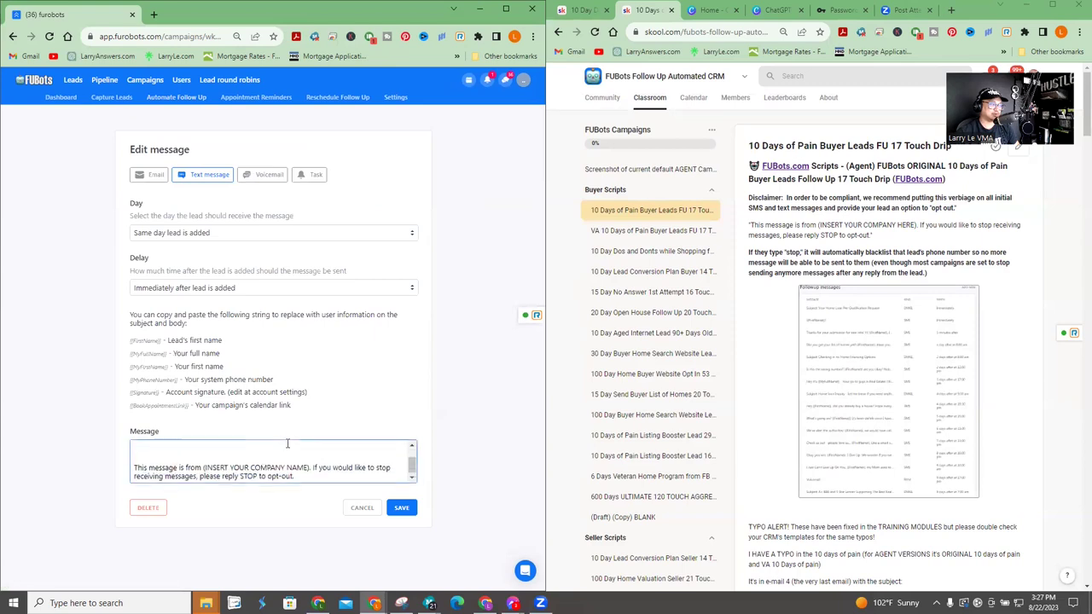
left_click(361, 507)
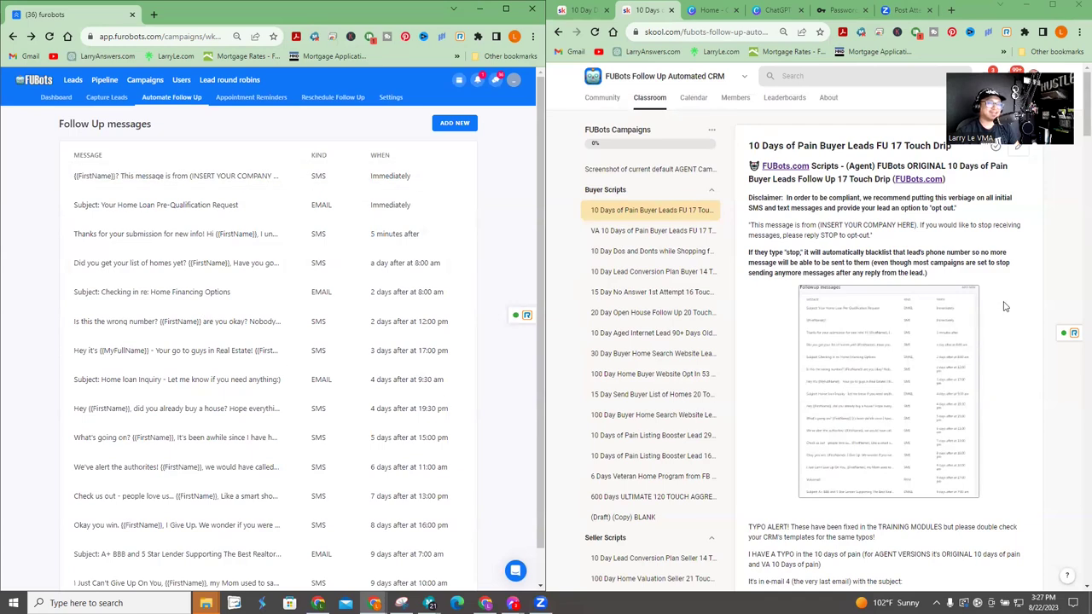
scroll(1015, 306, "down", 10)
scroll(1035, 303, "up", 10)
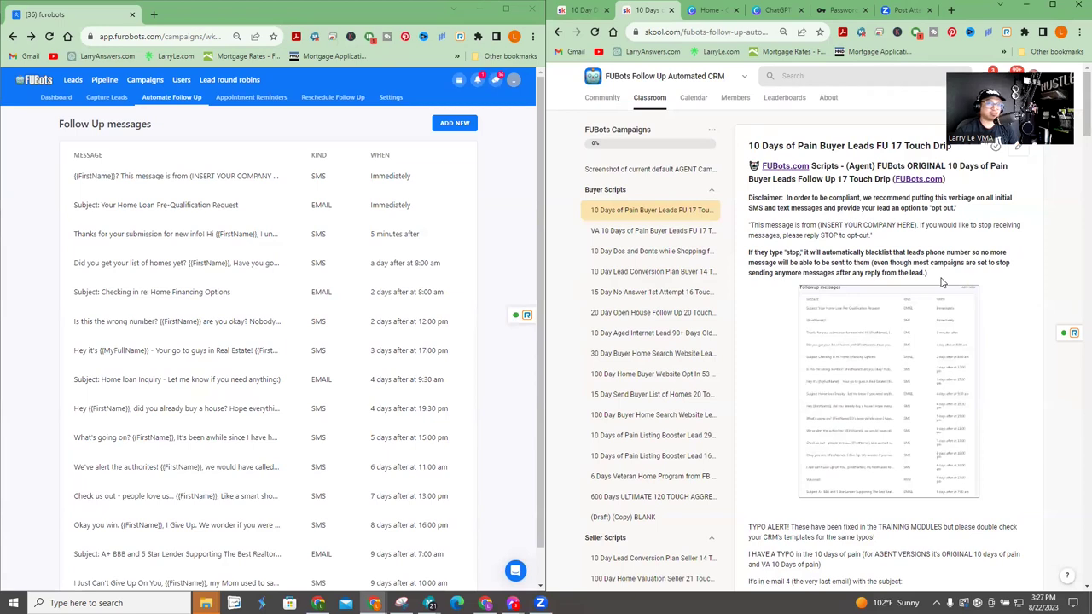
scroll(922, 298, "down", 4)
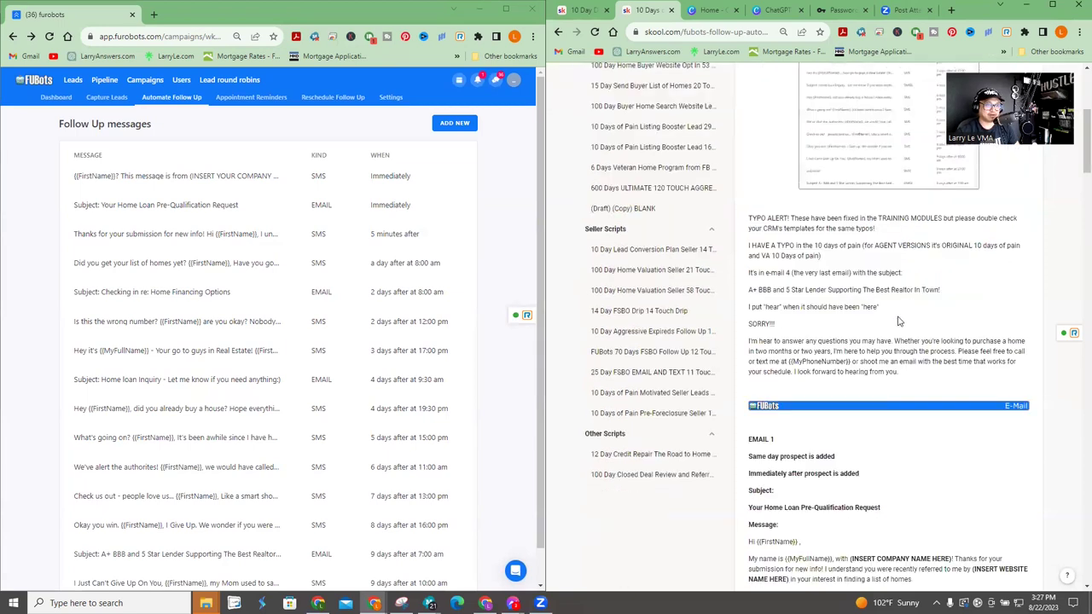
scroll(883, 416, "down", 4)
scroll(887, 415, "up", 8)
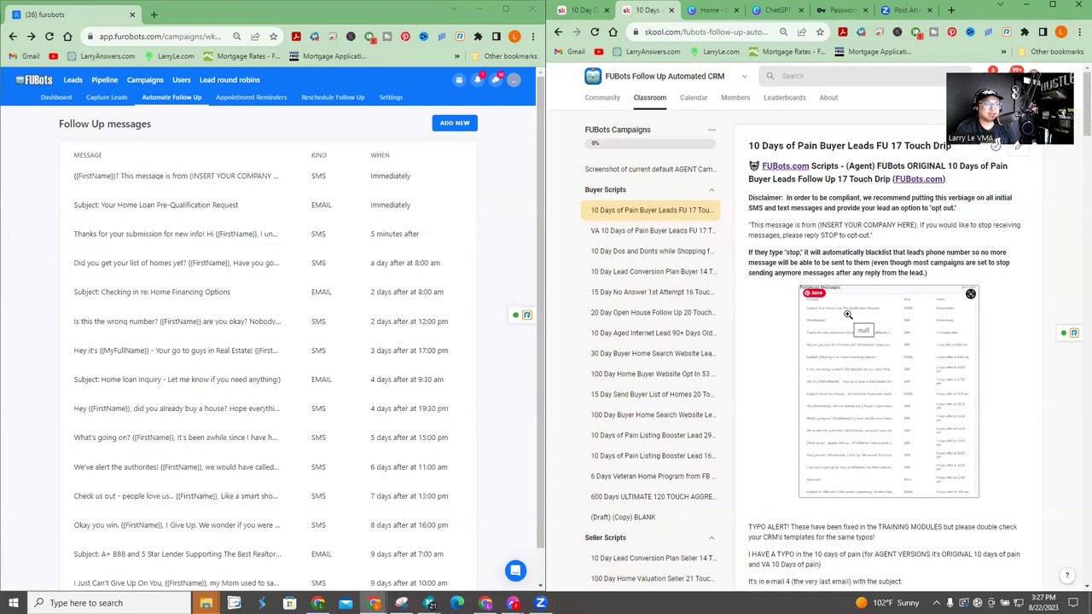
scroll(686, 333, "down", 2)
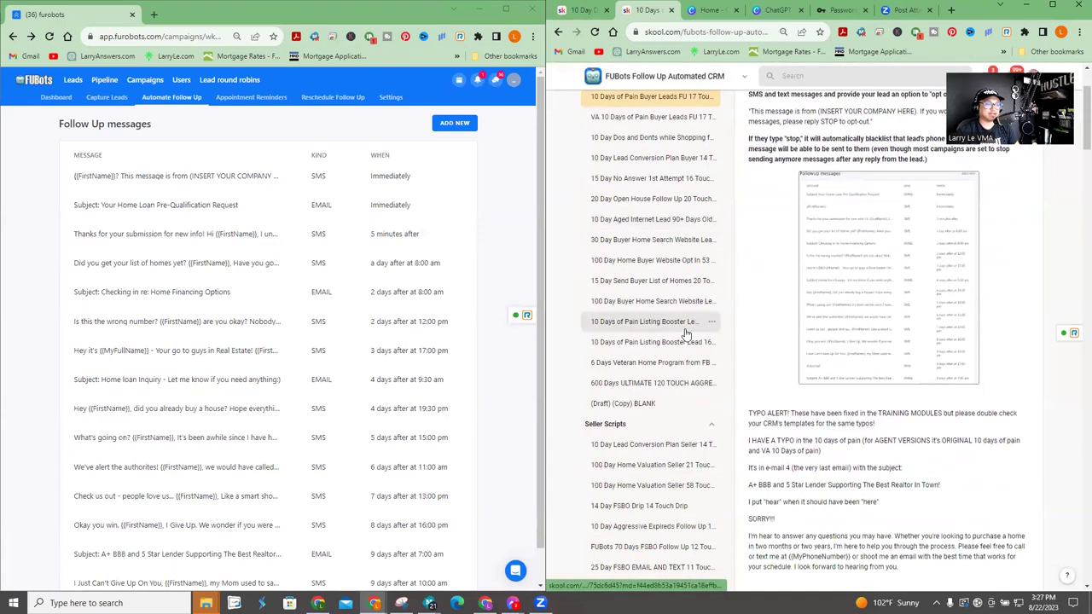
scroll(682, 325, "down", 2)
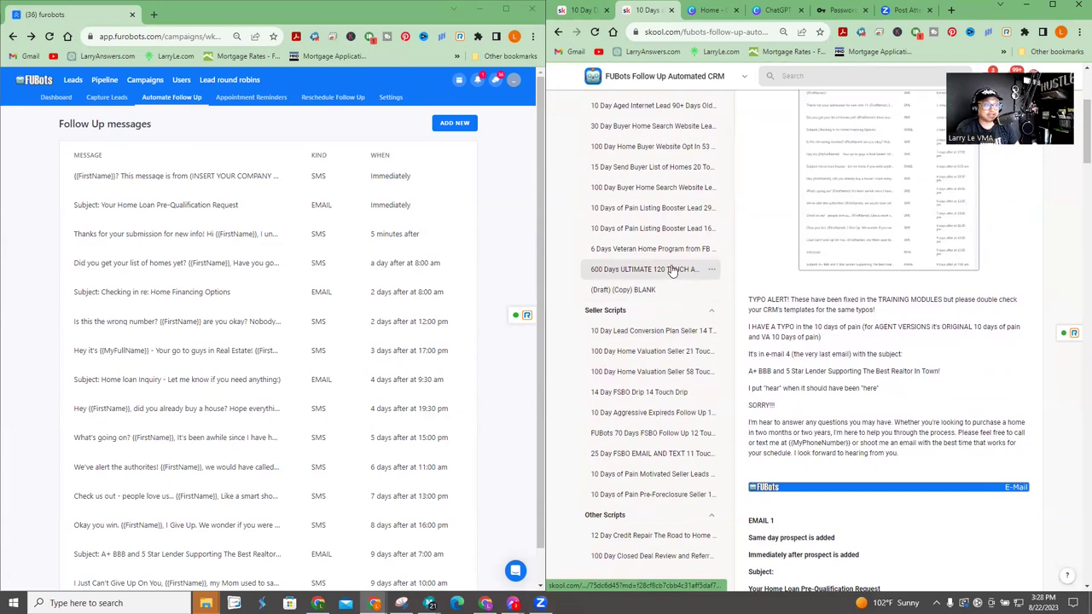
left_click(674, 269)
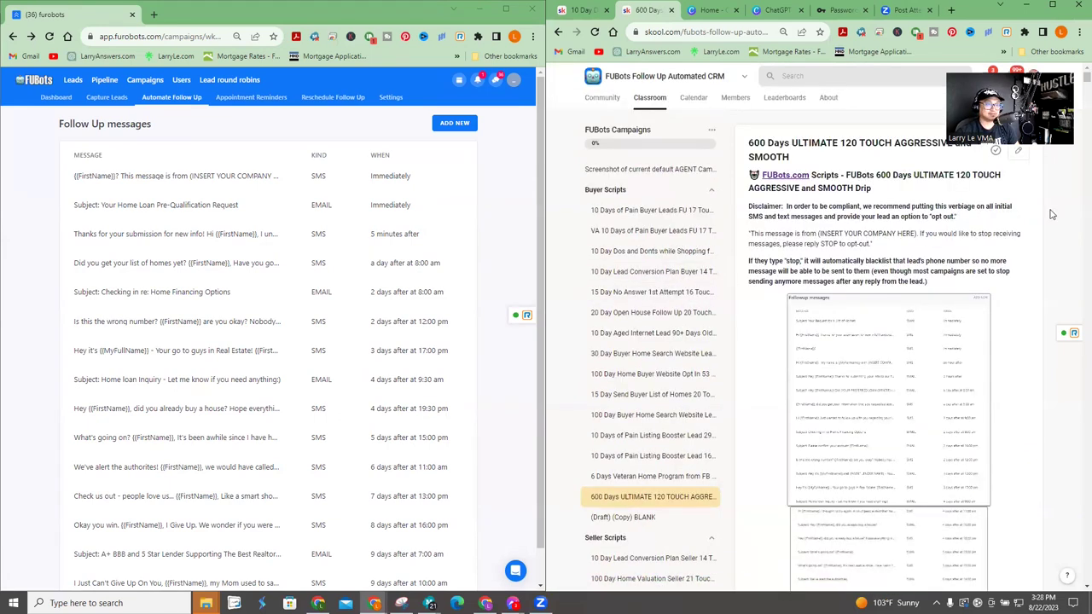
scroll(1015, 242, "down", 10)
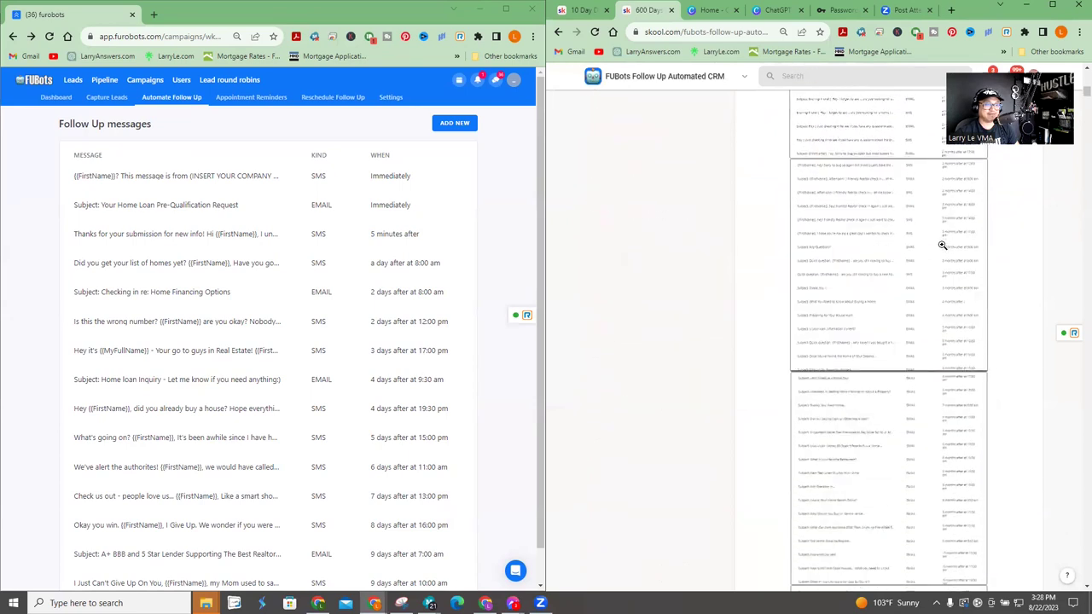
scroll(942, 244, "up", 10)
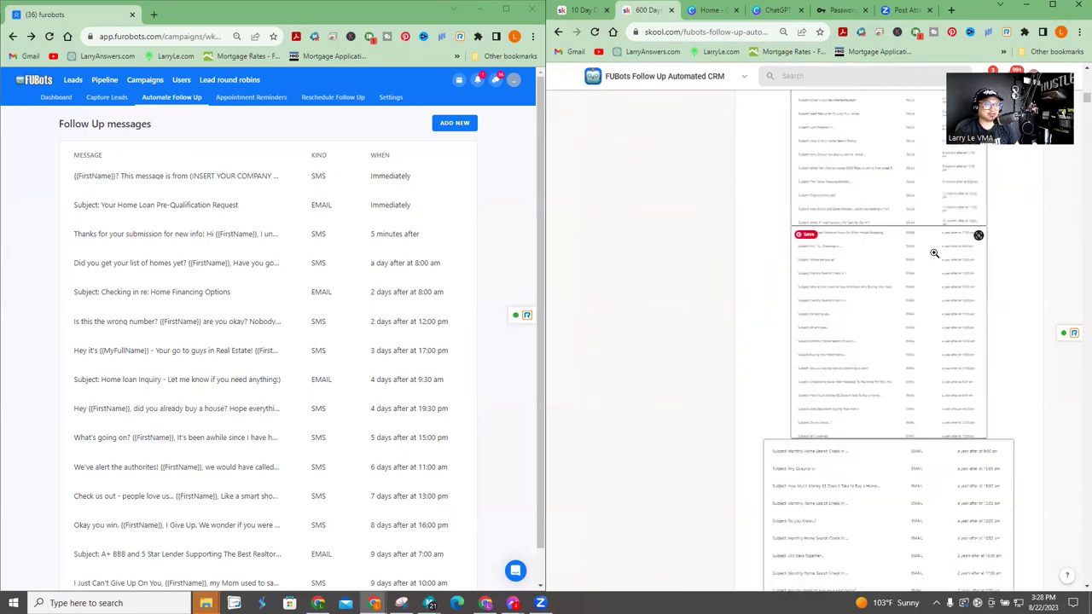
scroll(931, 255, "up", 3)
scroll(914, 246, "down", 10)
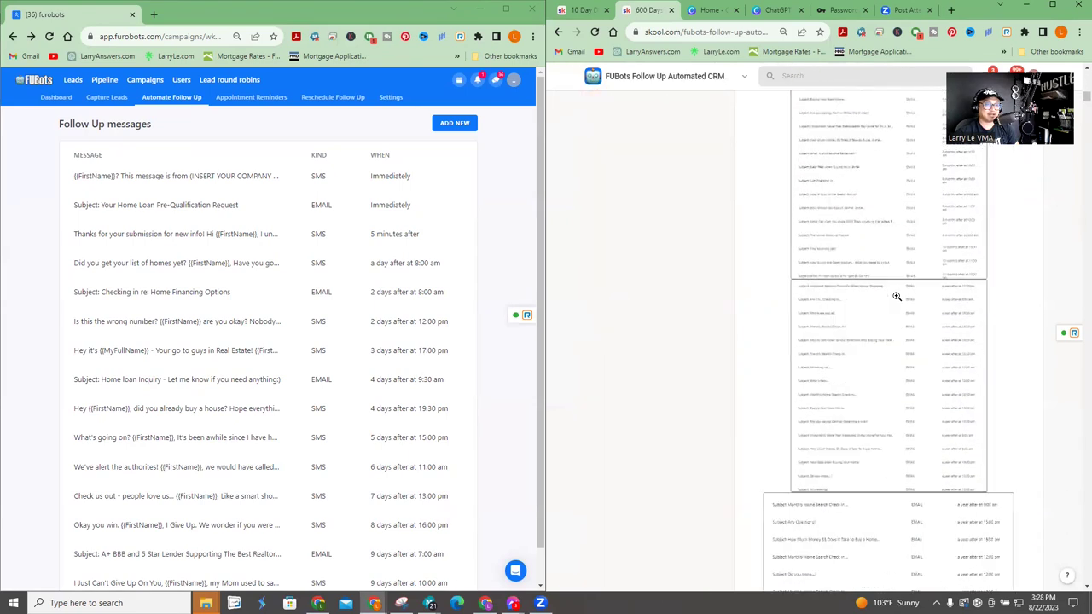
scroll(897, 296, "down", 2)
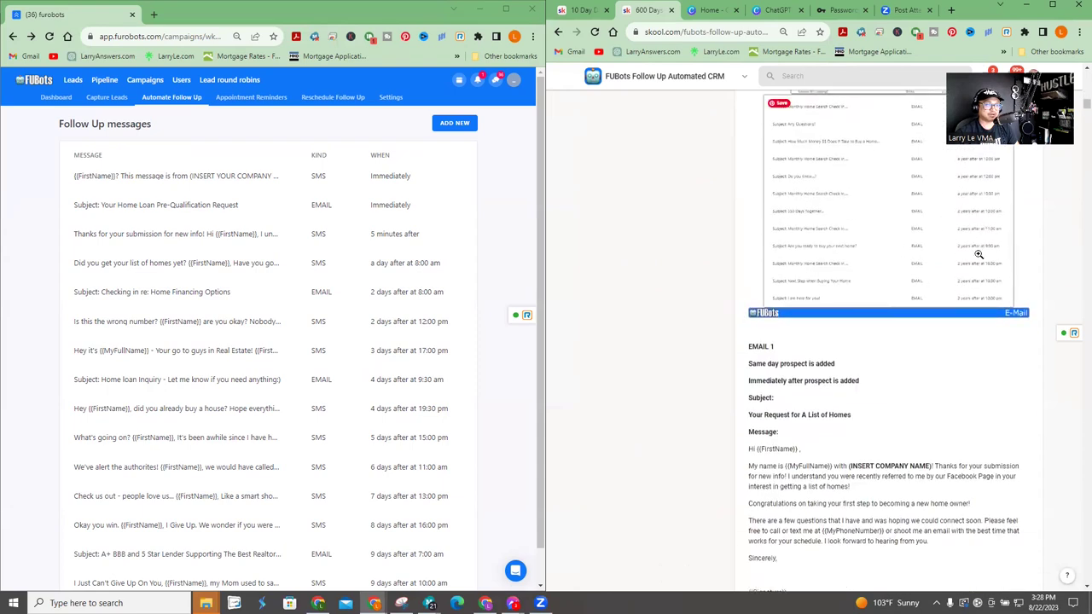
scroll(958, 261, "down", 1)
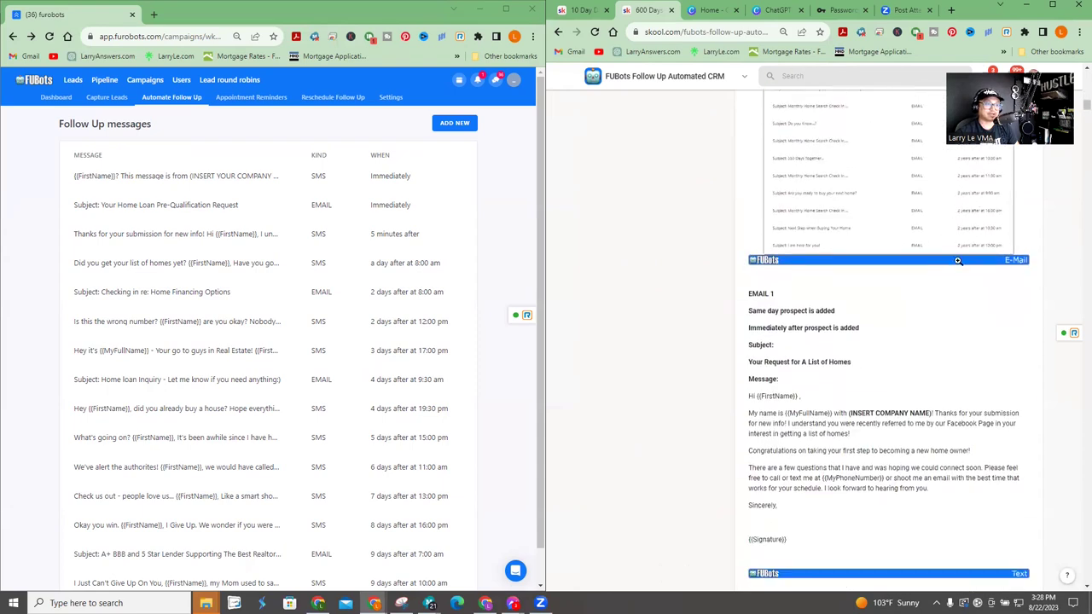
scroll(864, 334, "down", 7)
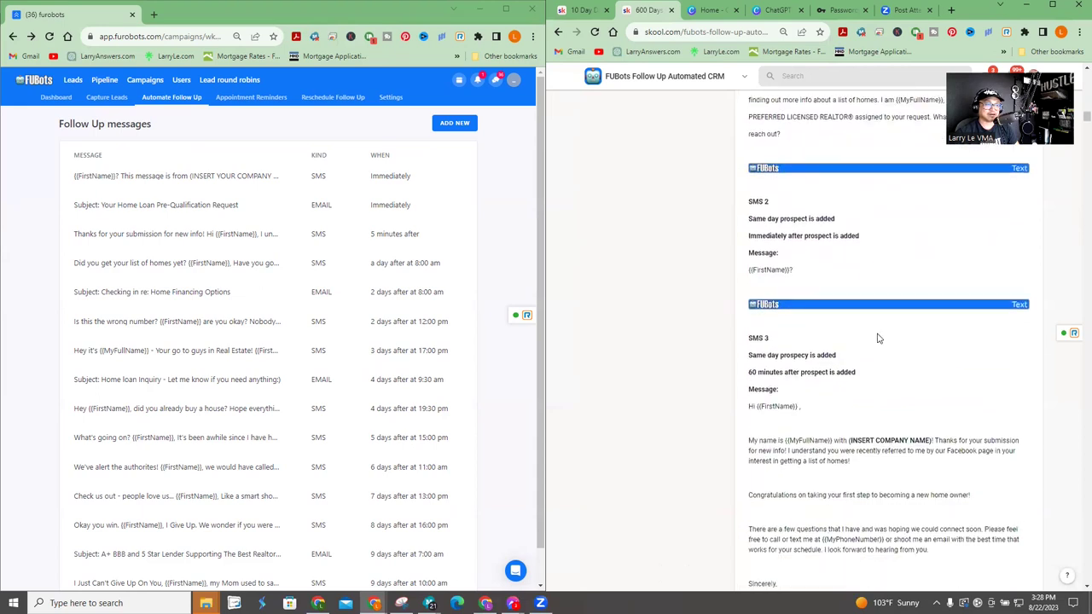
scroll(879, 339, "down", 3)
scroll(811, 427, "down", 8)
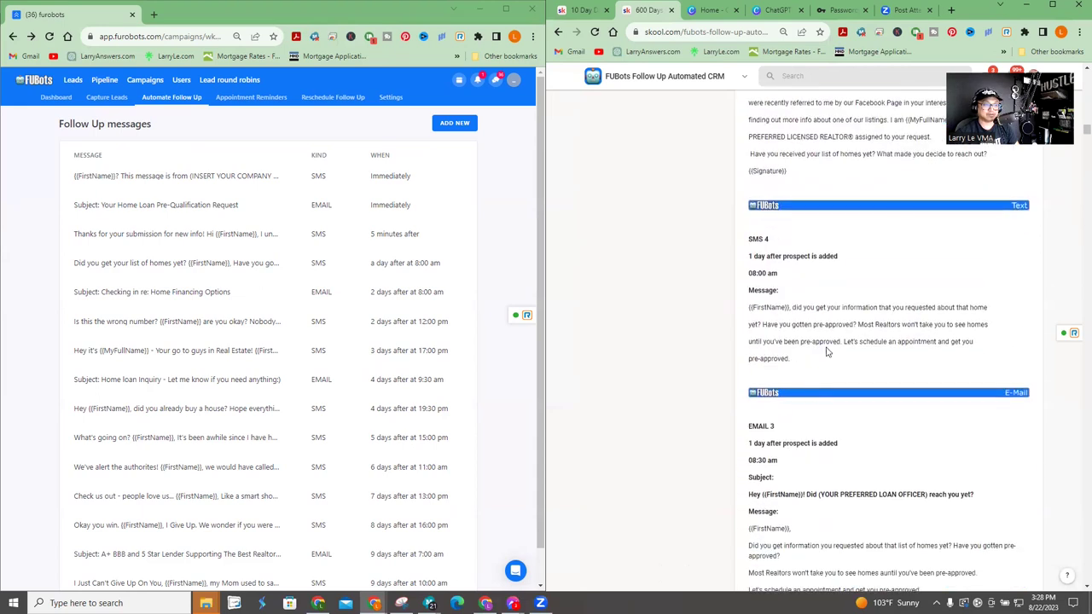
scroll(836, 251, "down", 10)
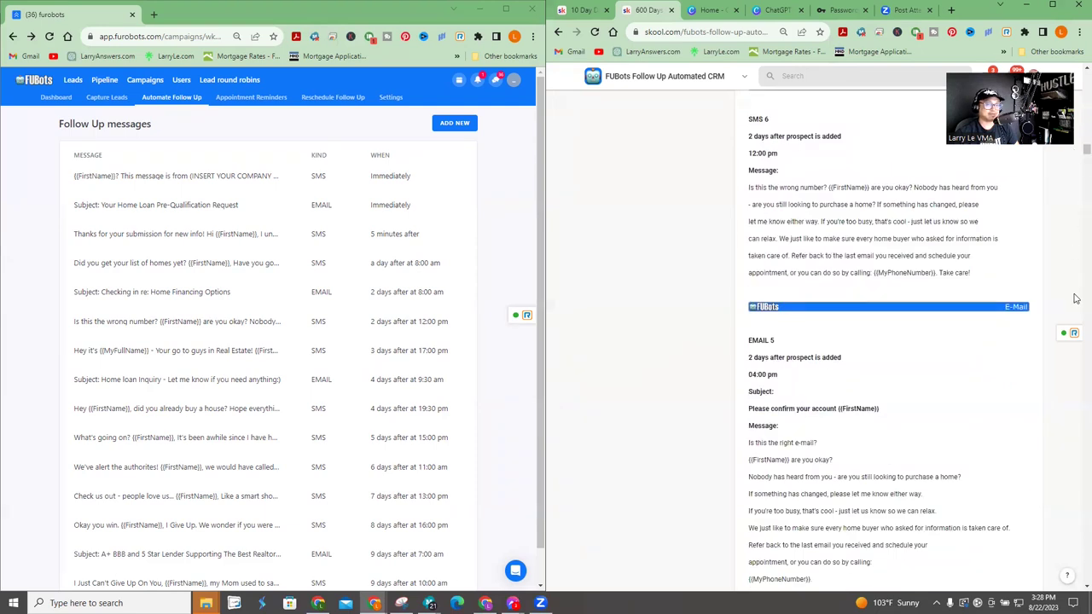
scroll(1076, 342, "down", 20)
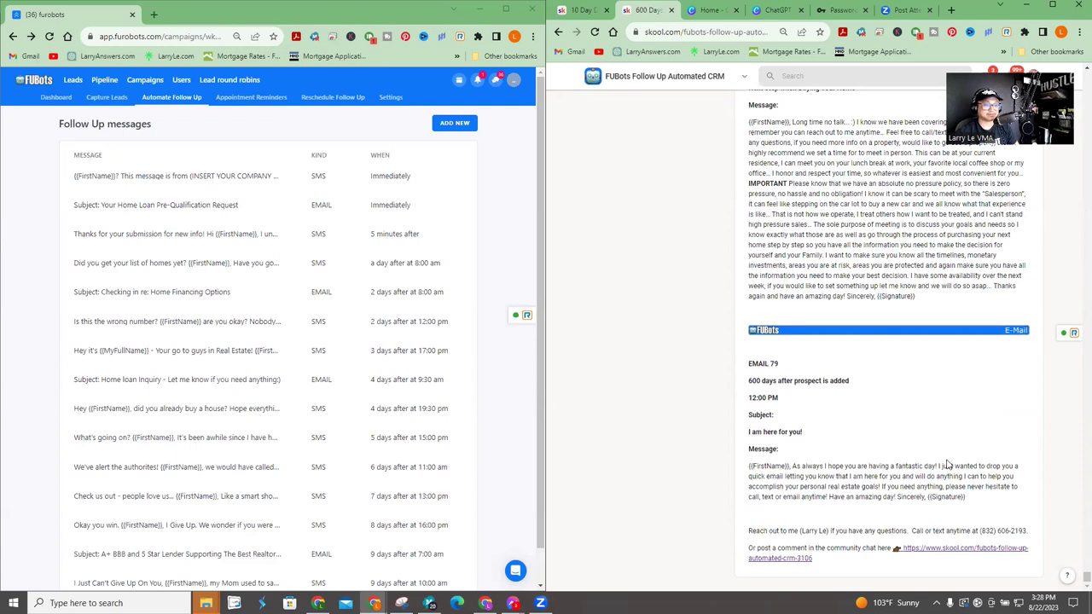
scroll(896, 372, "up", 6)
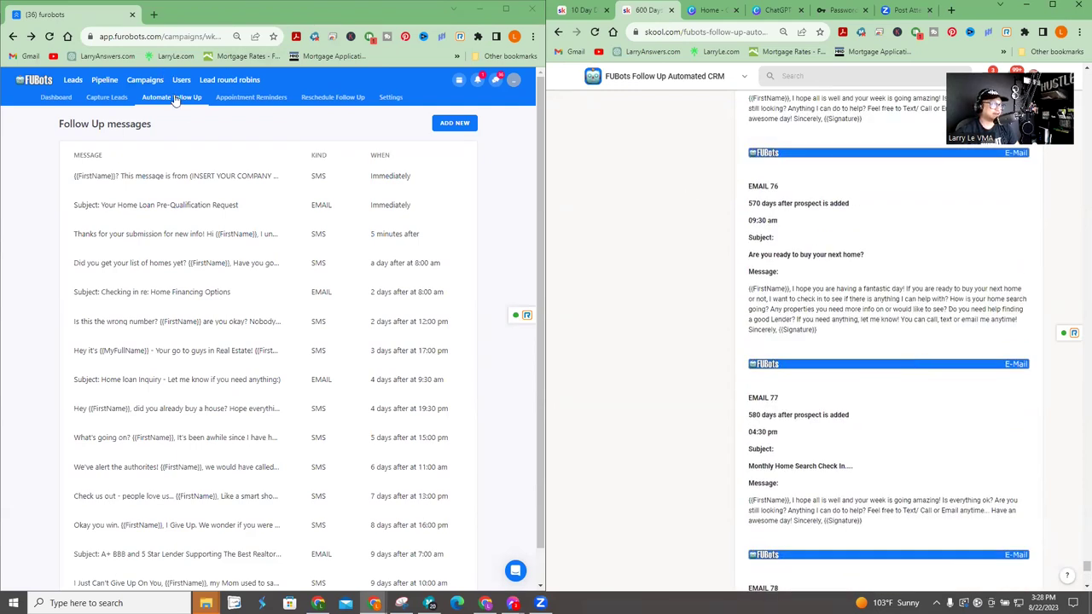
- Find the 600 Days ULTIMATE 120 TOUCH campaign and review its first SMS without saving
left_click(147, 80)
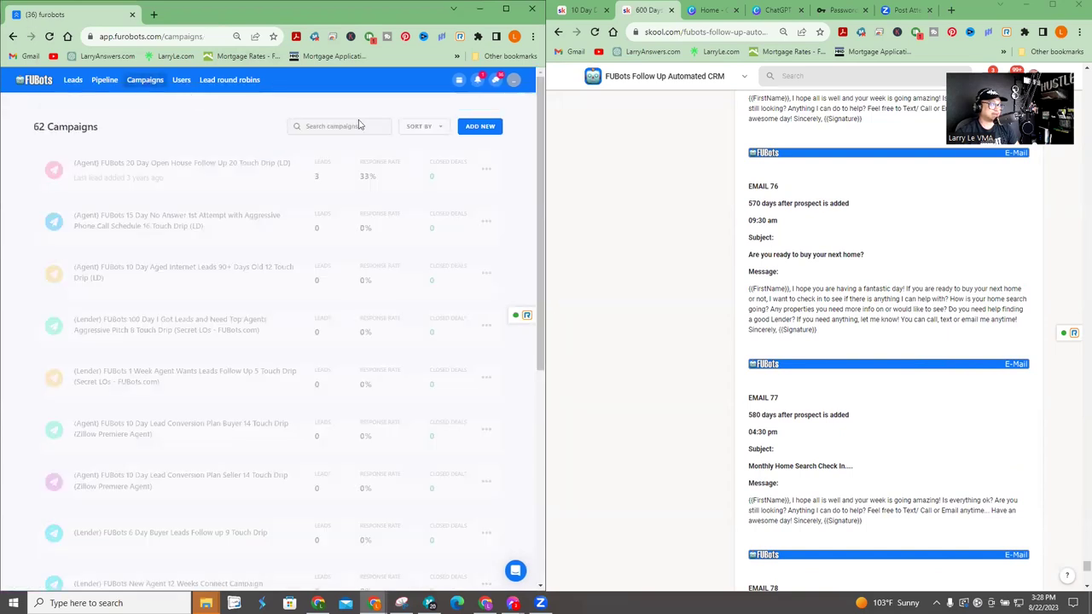
left_click(348, 125)
type("60")
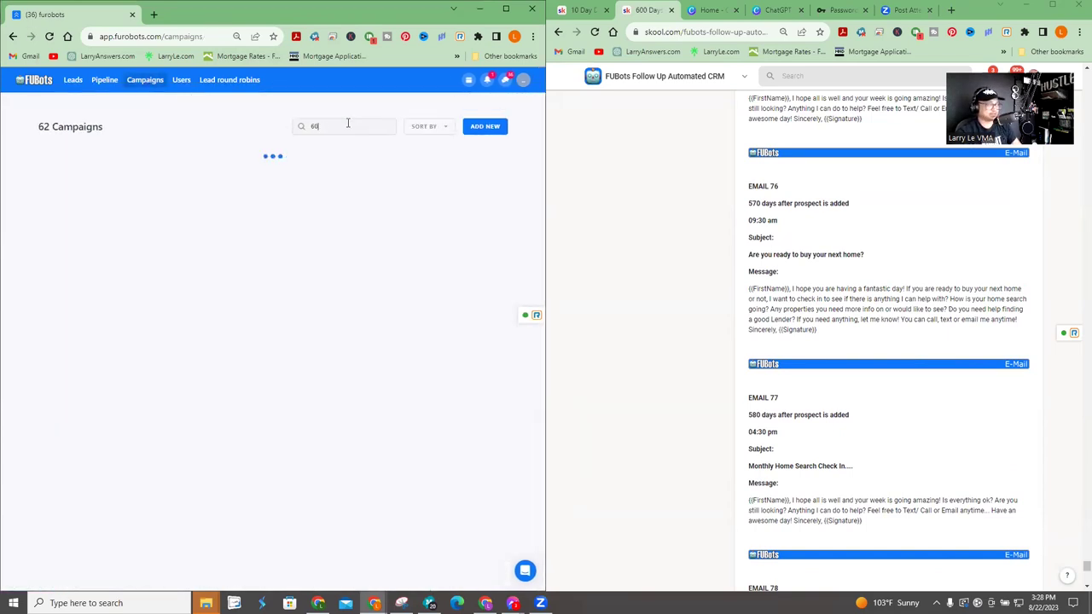
type("0d")
key("BackSpace")
key("BackSpace")
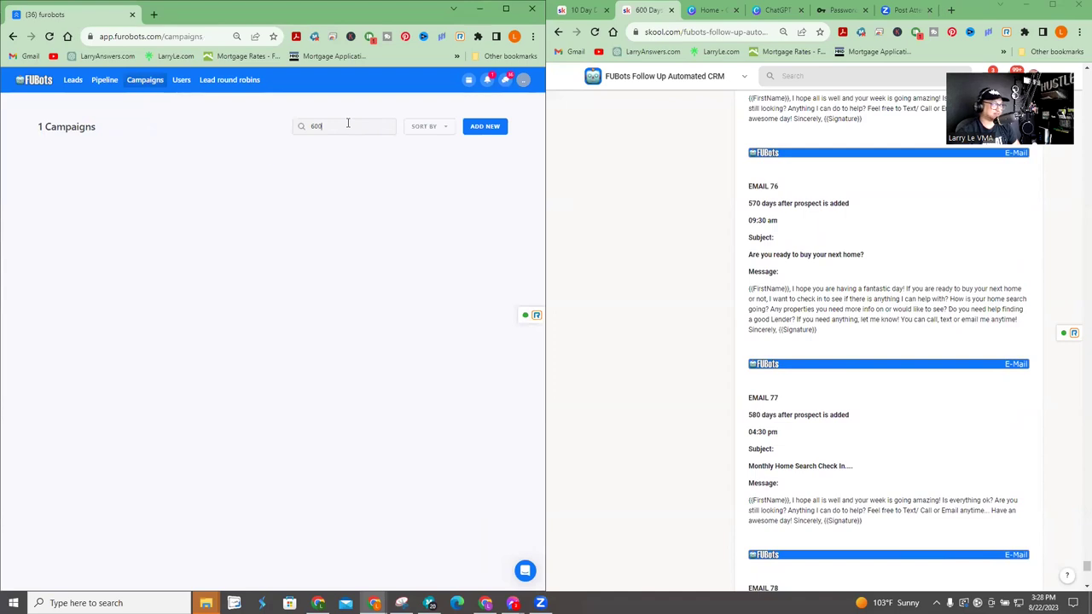
left_click(223, 169)
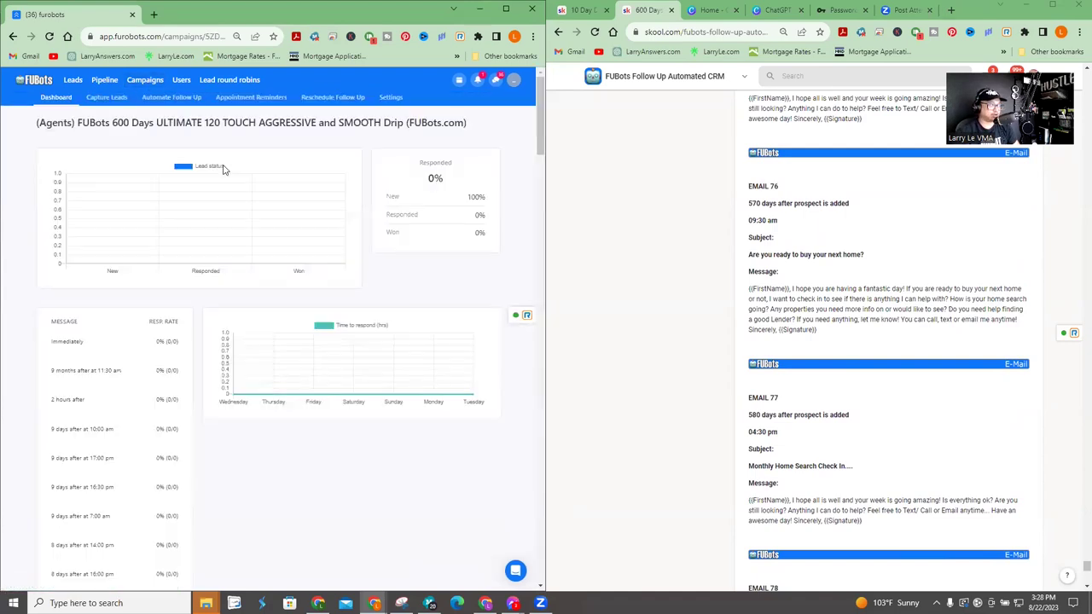
left_click(190, 97)
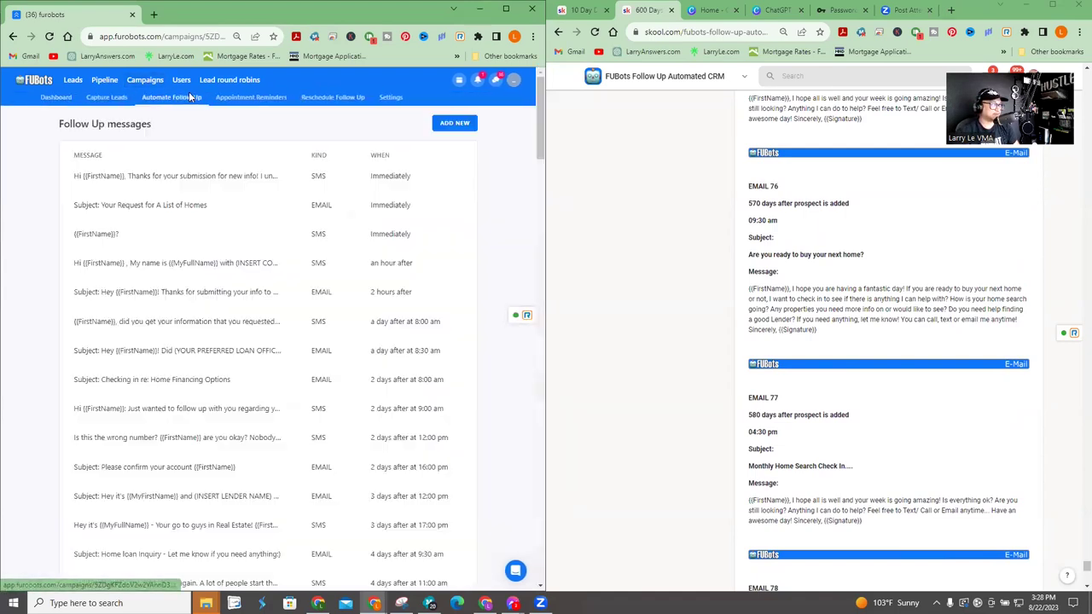
scroll(307, 202, "down", 2)
scroll(300, 199, "up", 2)
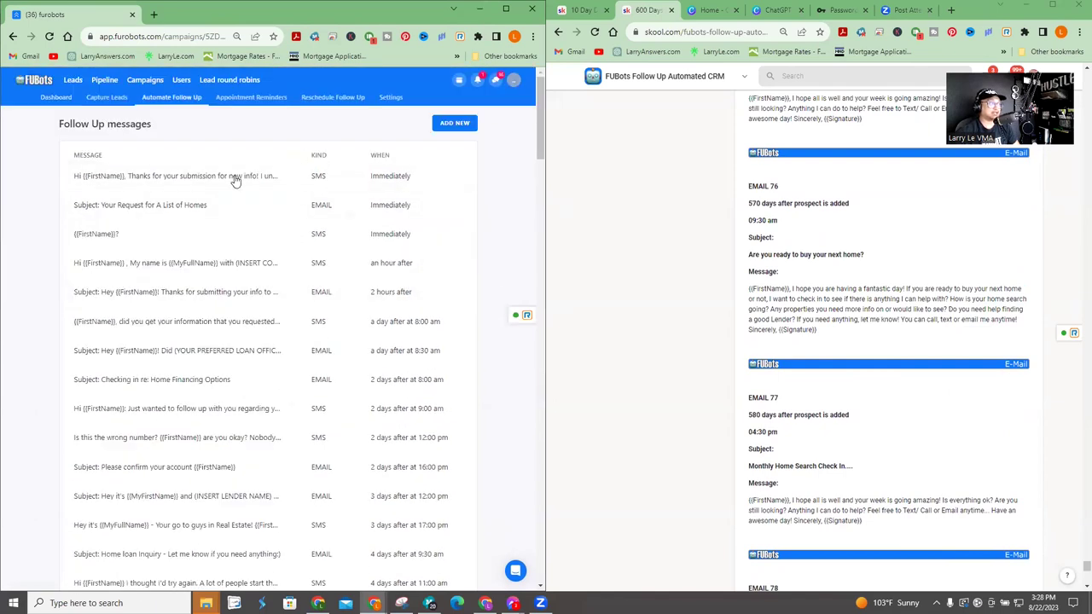
left_click(232, 177)
scroll(325, 457, "down", 3)
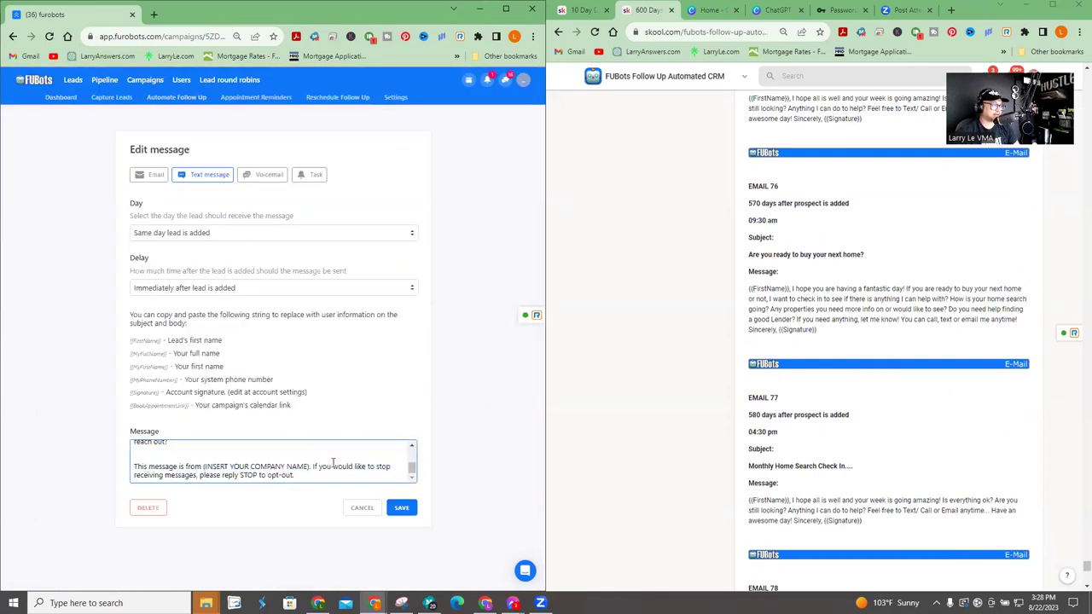
left_click(363, 508)
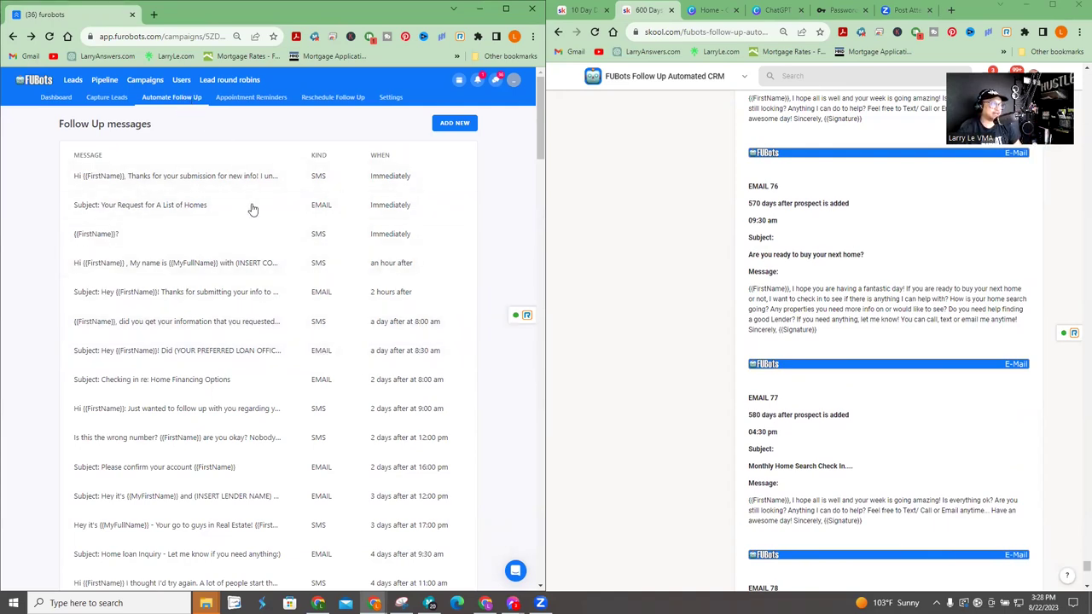
- Reopen the 600 Days campaign's follow-ups and close its first SMS again unchanged
left_click(147, 80)
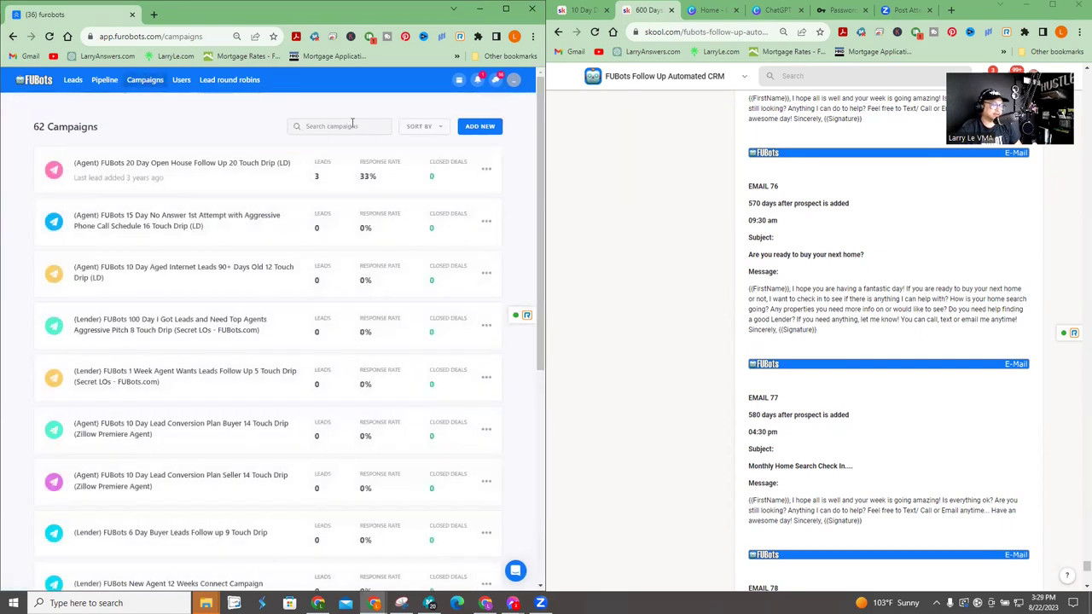
type("600")
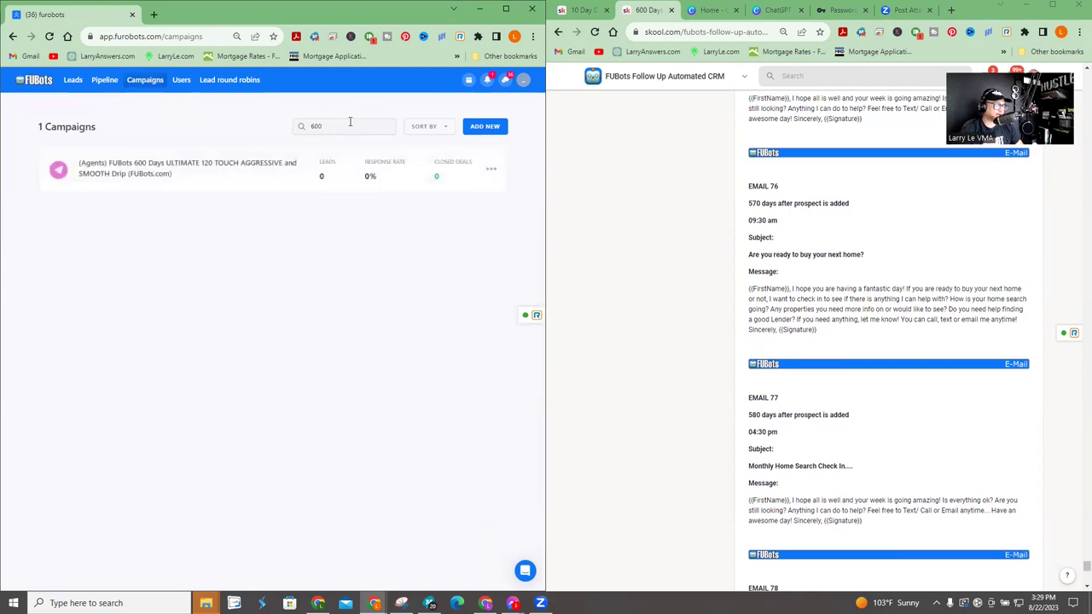
left_click(250, 183)
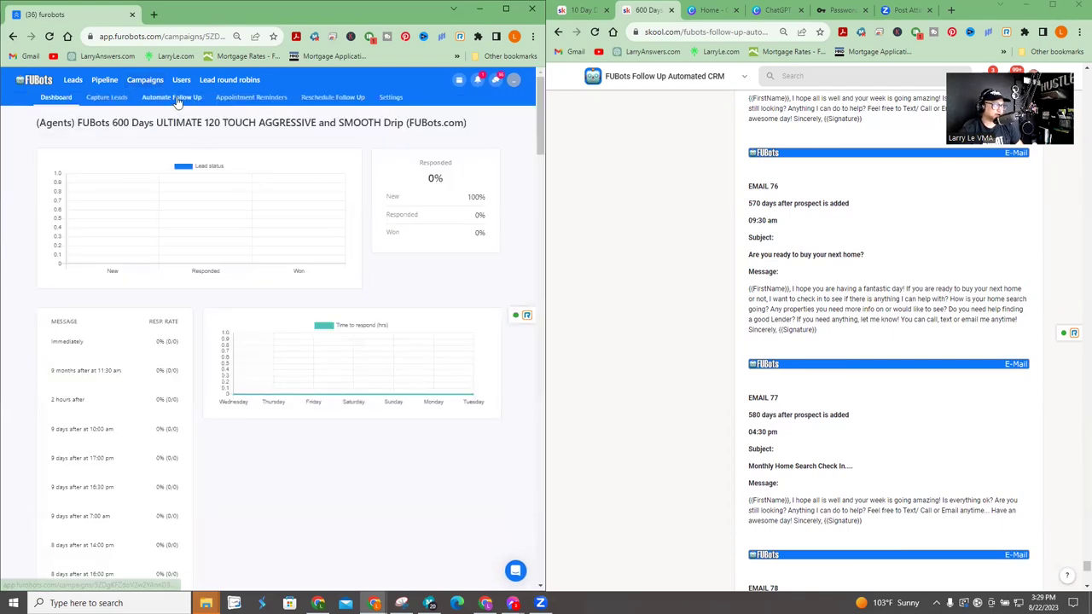
left_click(174, 100)
left_click(214, 177)
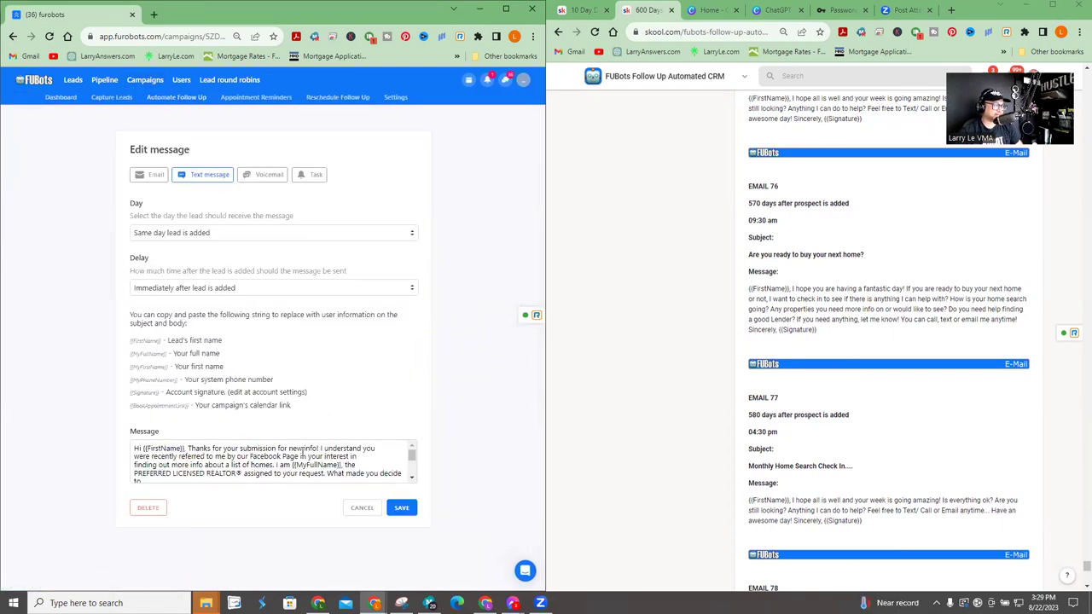
scroll(314, 458, "down", 3)
scroll(314, 461, "up", 3)
left_click(360, 509)
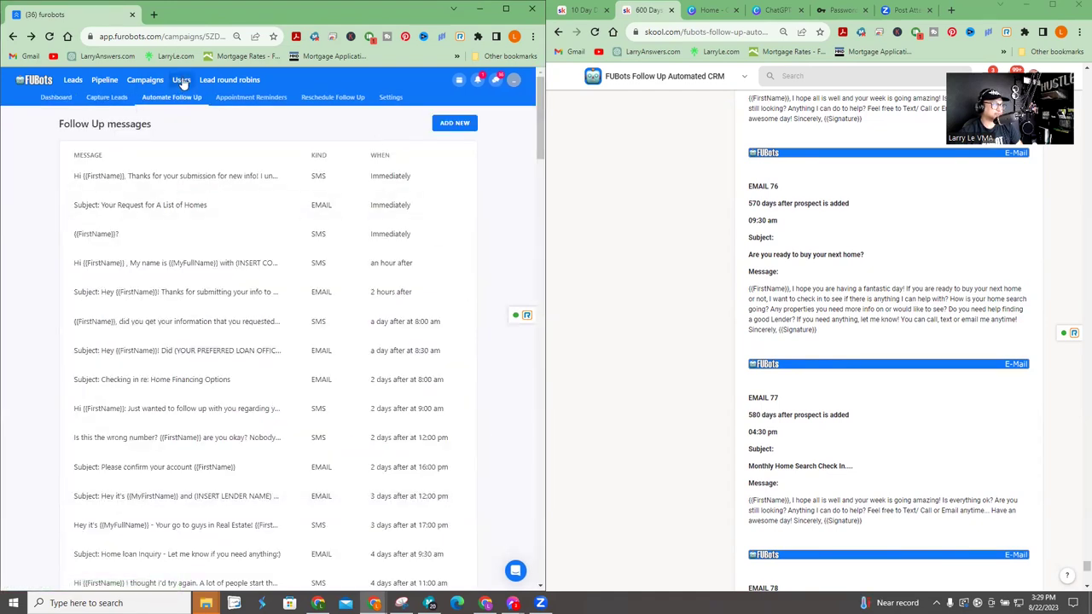
- Duplicate the 600 Days ULTIMATE campaign as a new '600 Touch' campaign in America/Chicago timezone
left_click(146, 81)
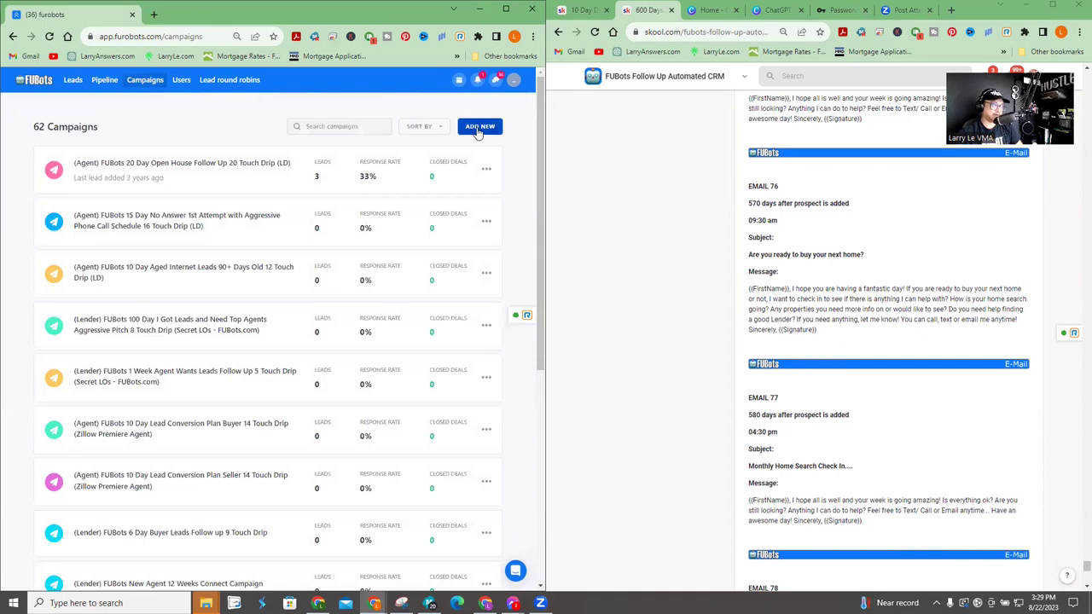
left_click(479, 128)
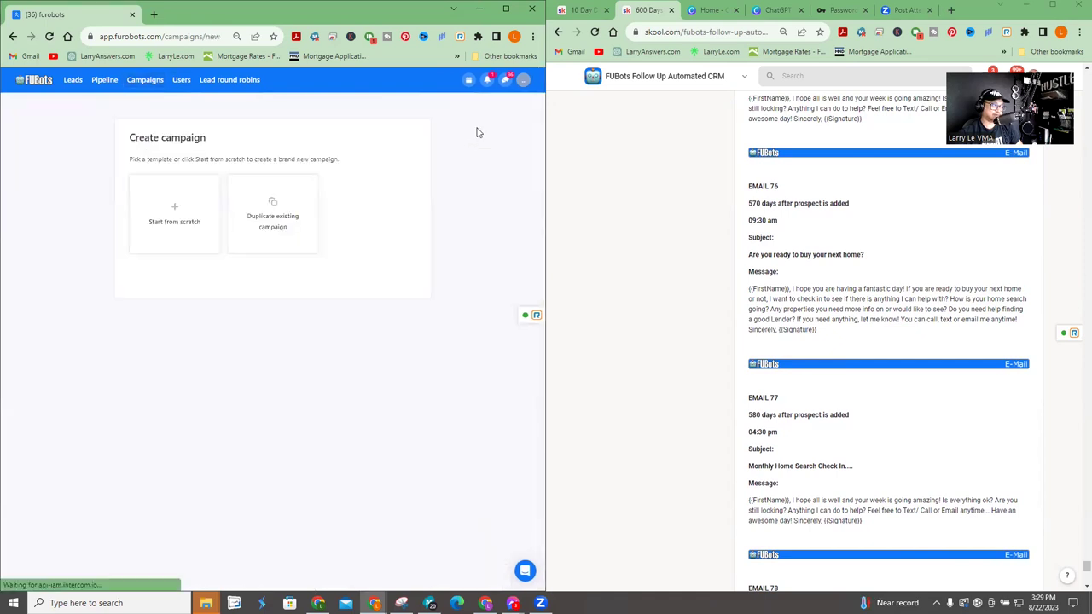
left_click(289, 225)
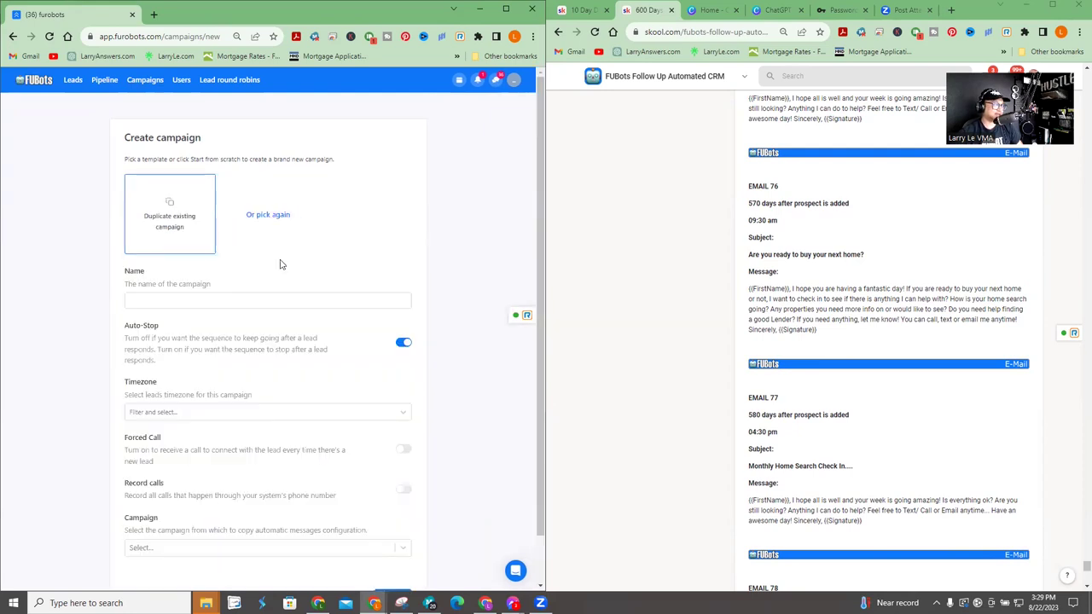
left_click(274, 302)
type("60")
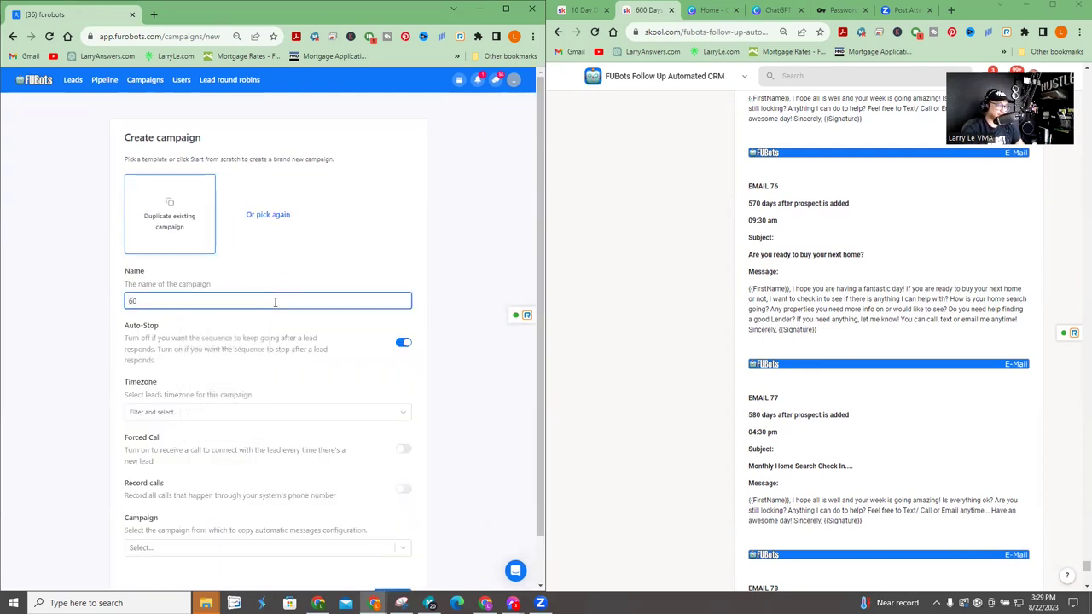
type("0 Touch John 08/22")
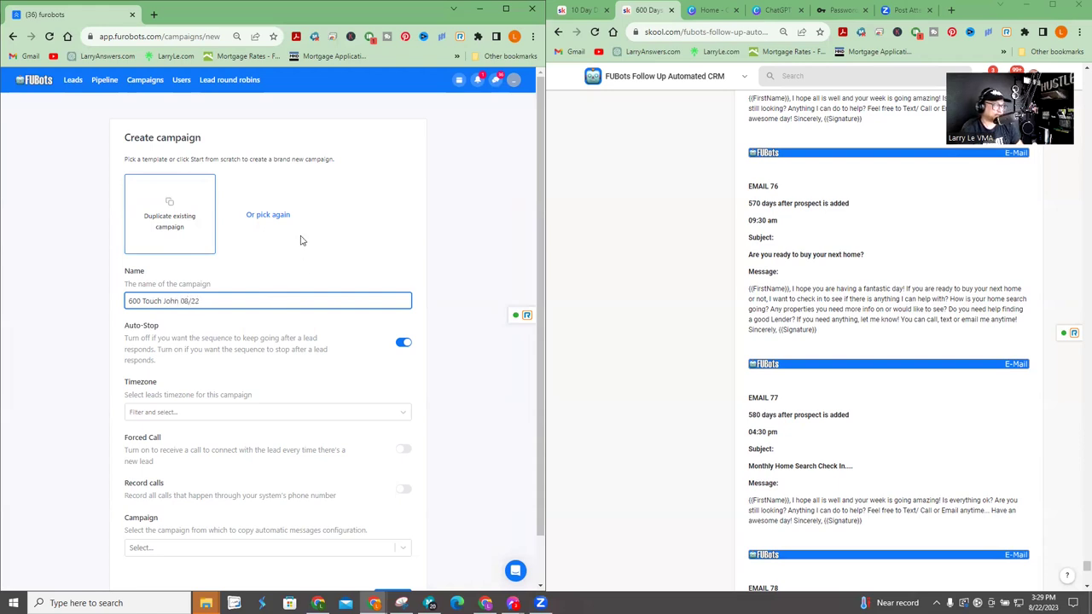
scroll(302, 242, "down", 1)
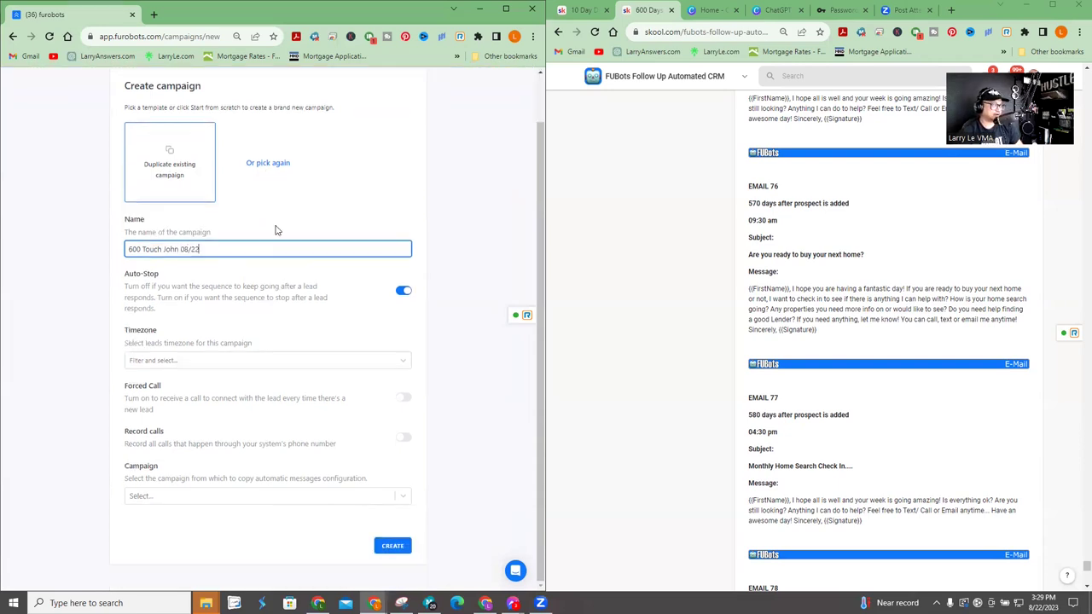
left_click(215, 499)
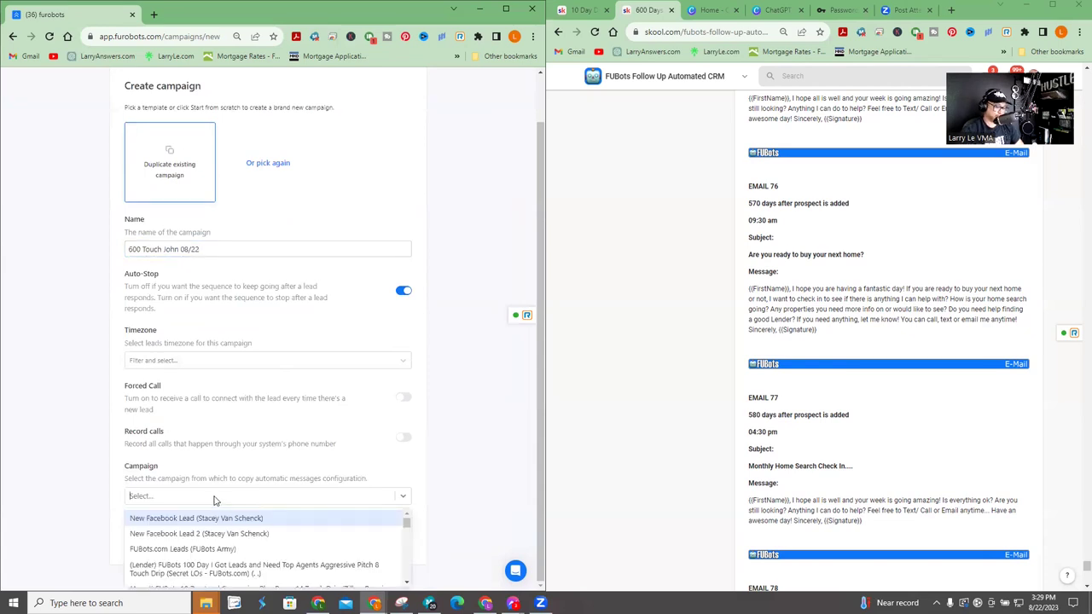
type("600")
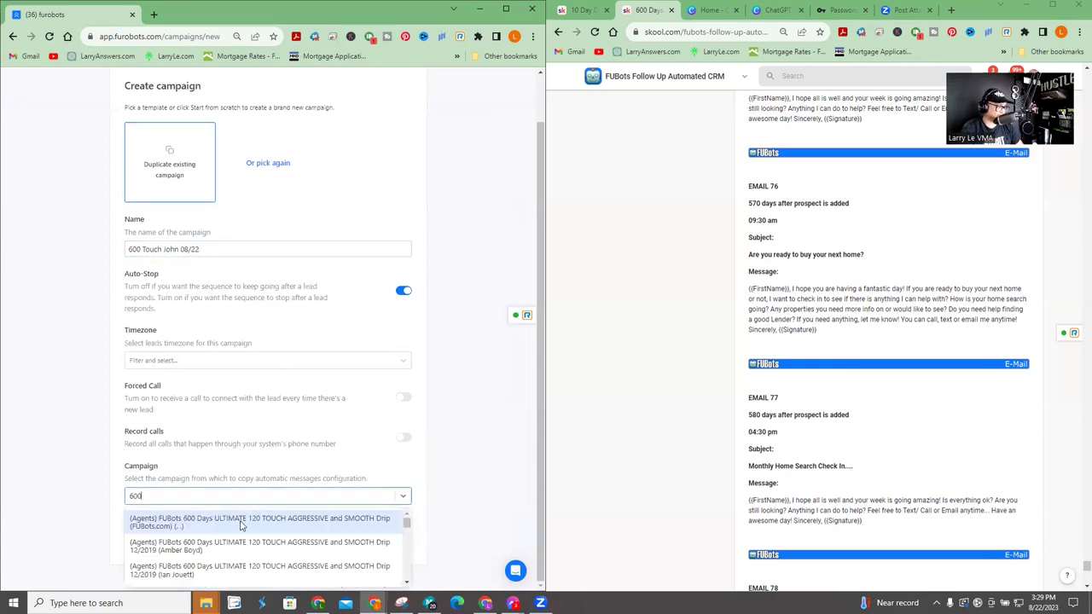
left_click(241, 524)
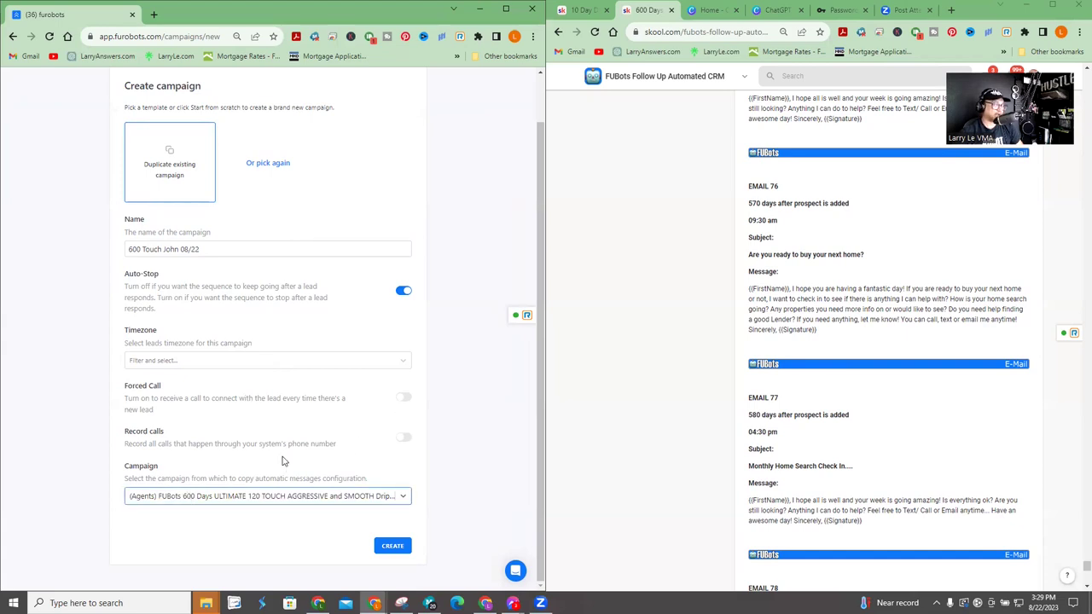
left_click(170, 363)
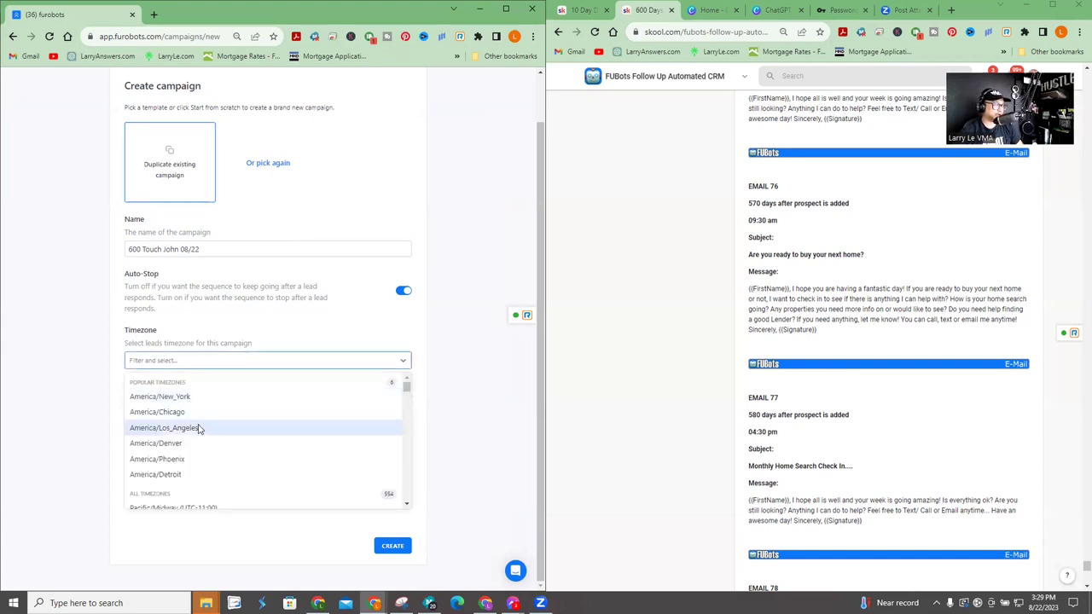
left_click(196, 414)
left_click(390, 551)
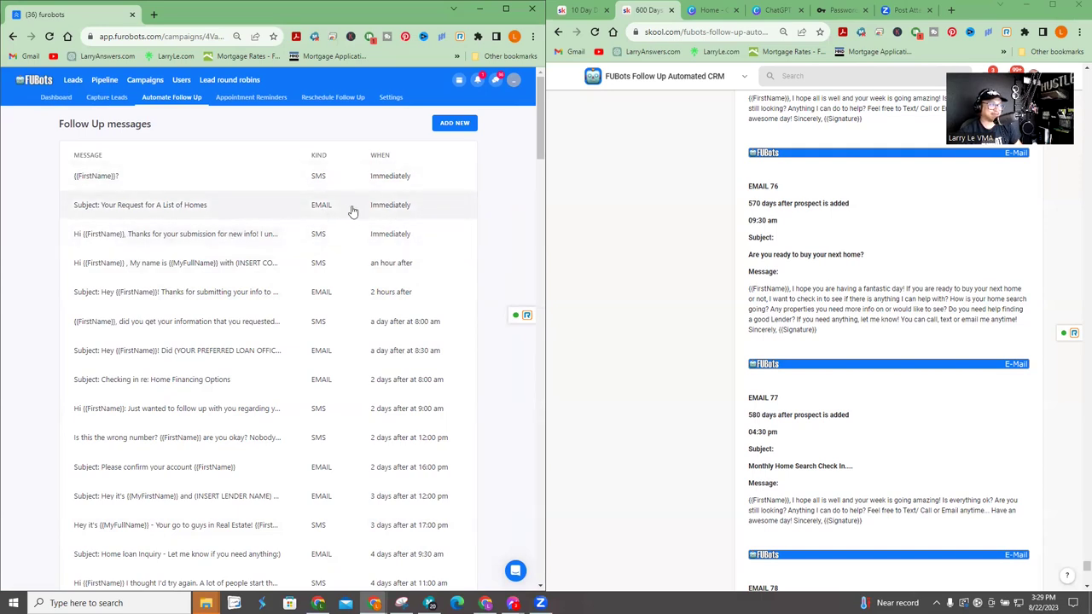
- Search for the new 600 Touch 08/22 campaign and view its follow-up messages
left_click(156, 81)
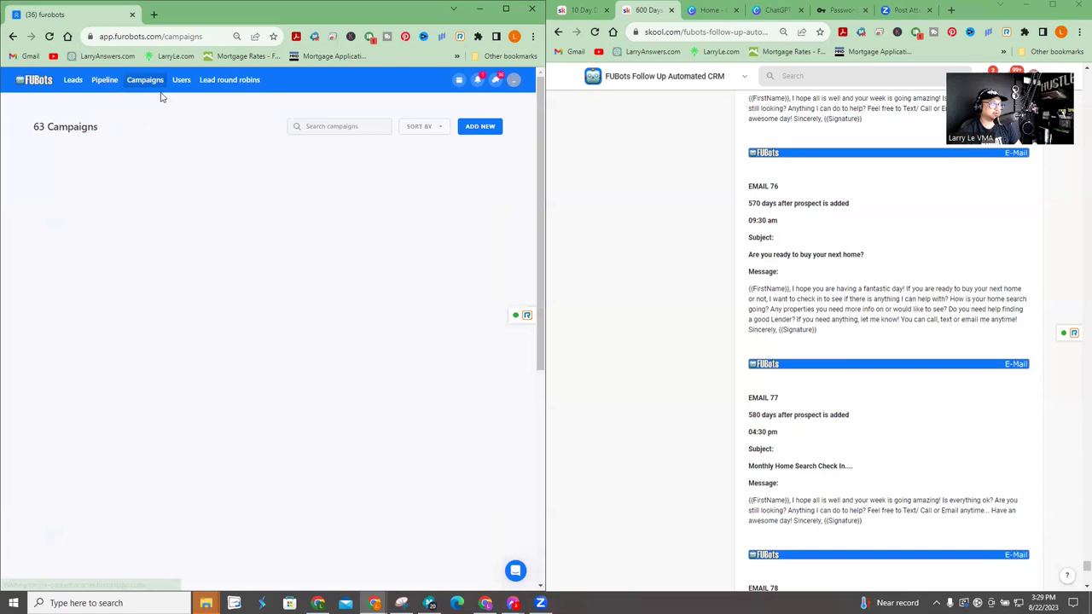
left_click(332, 125)
type("6000")
key("BackSpace")
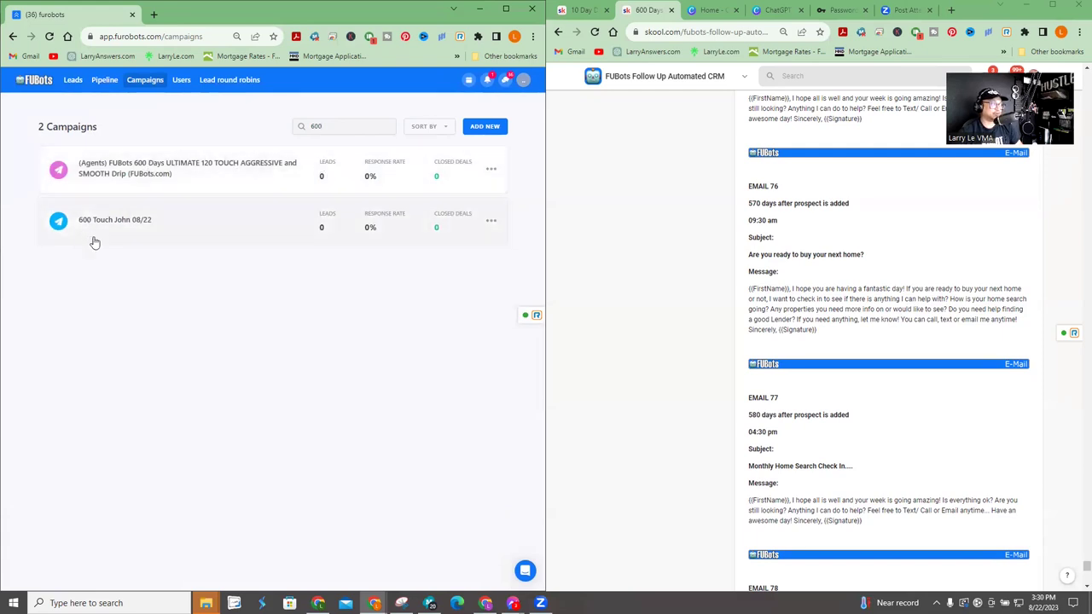
left_click(205, 224)
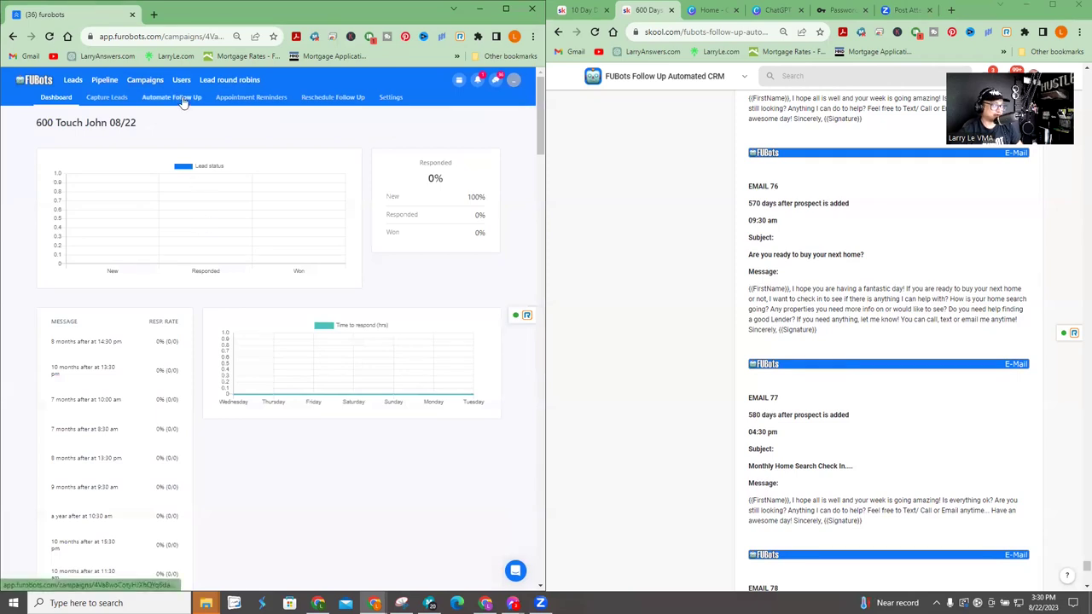
left_click(181, 99)
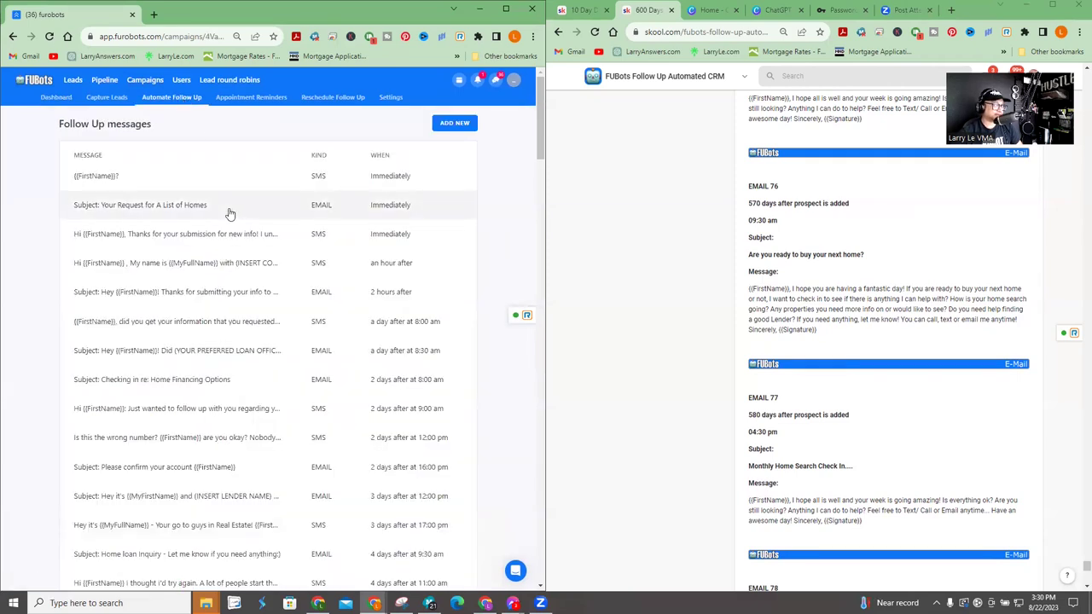
left_click(210, 179)
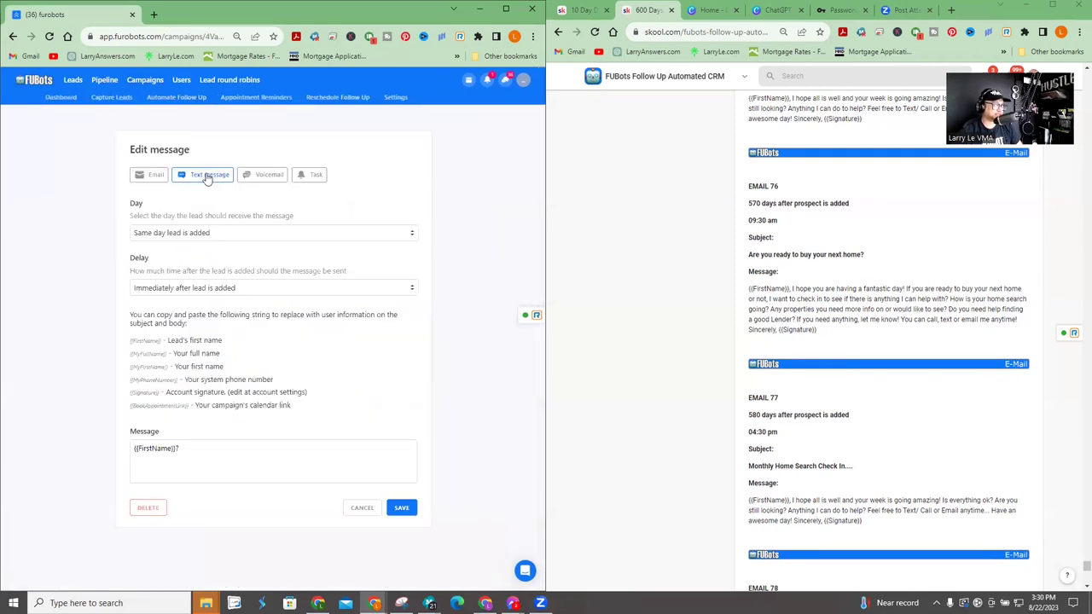
left_click(236, 463)
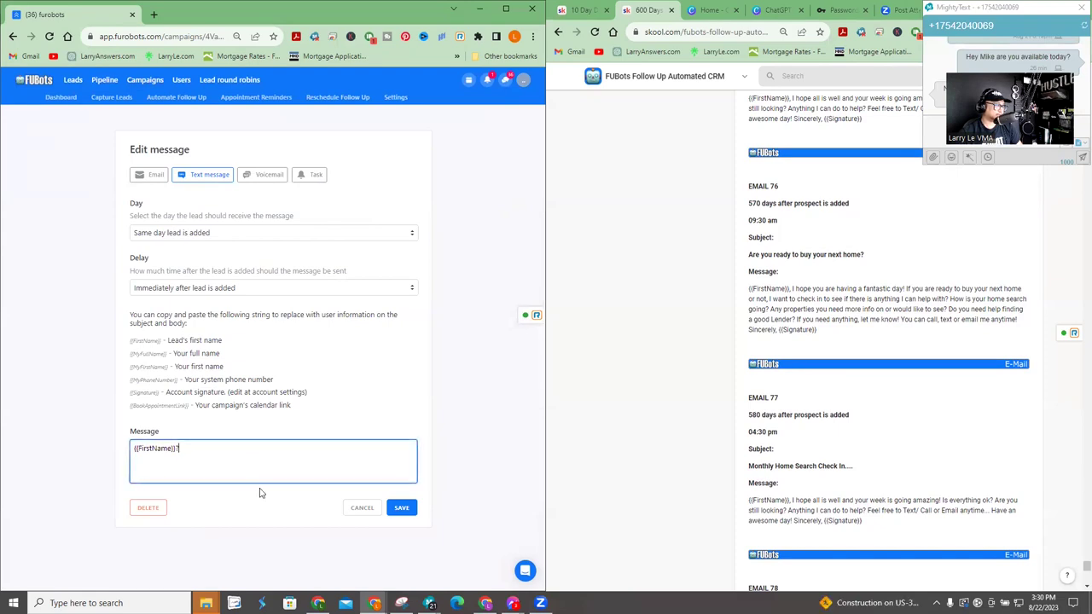
left_click(356, 511)
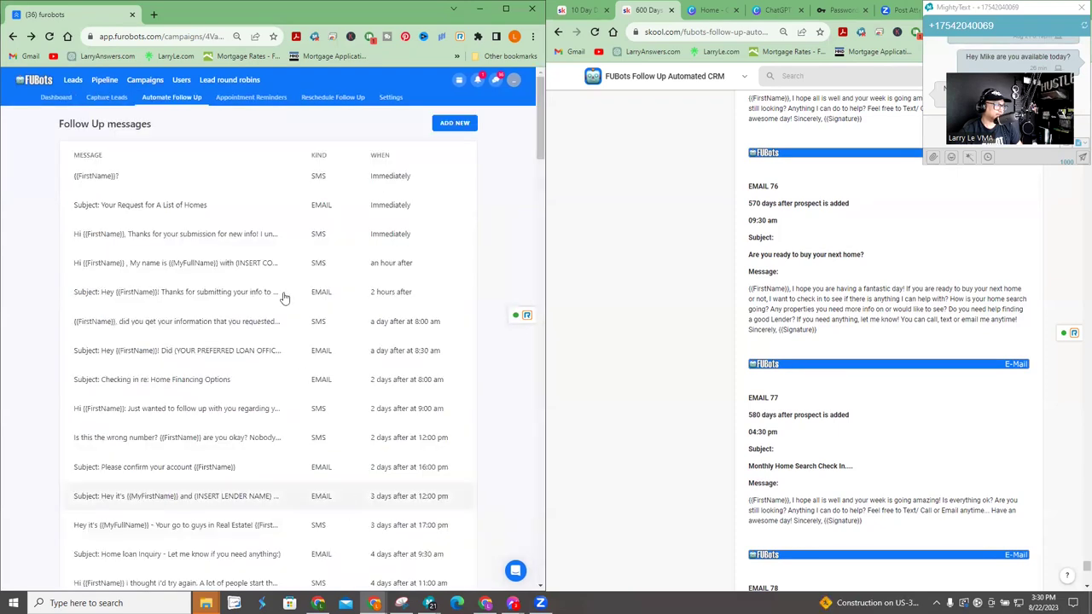
- Replace the thank-you SMS's company placeholder with 'Open Mortgage' and save it
left_click(235, 230)
left_click(296, 468)
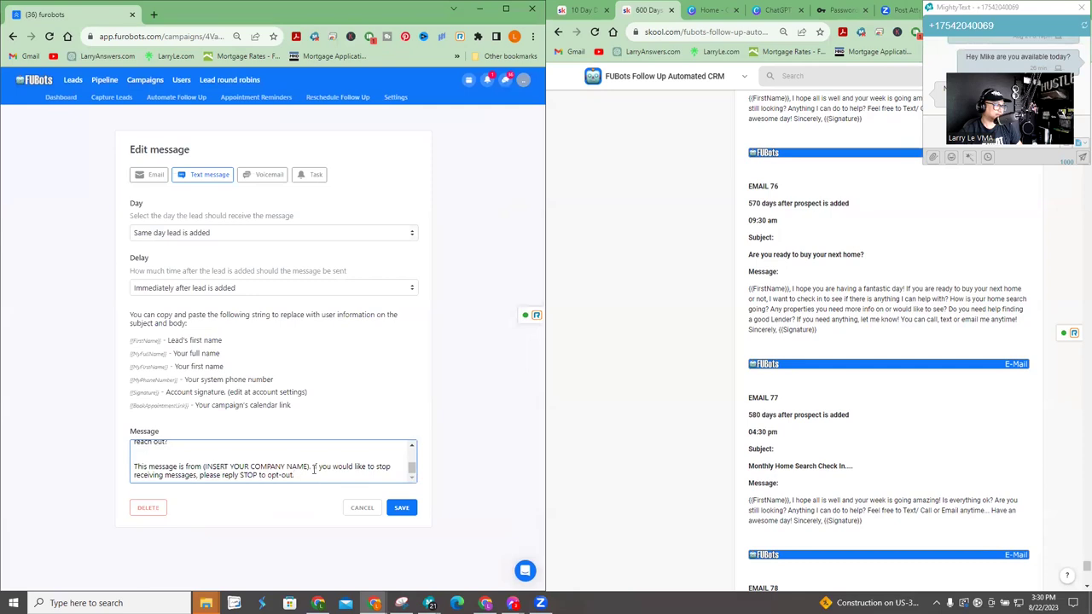
left_click_drag(309, 467, 205, 466)
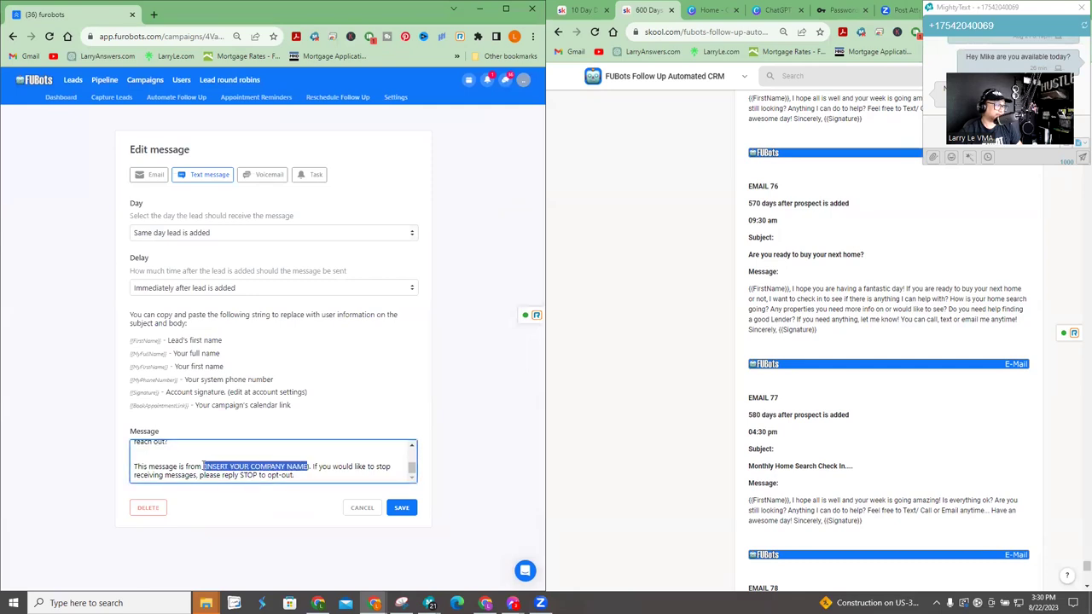
type("Open")
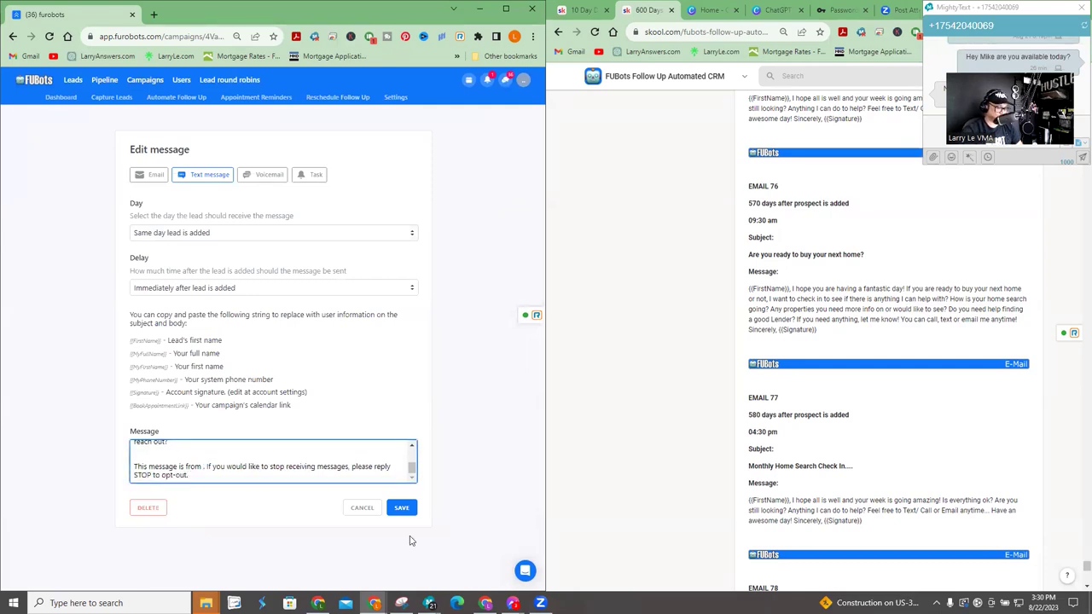
type(" Mortgage")
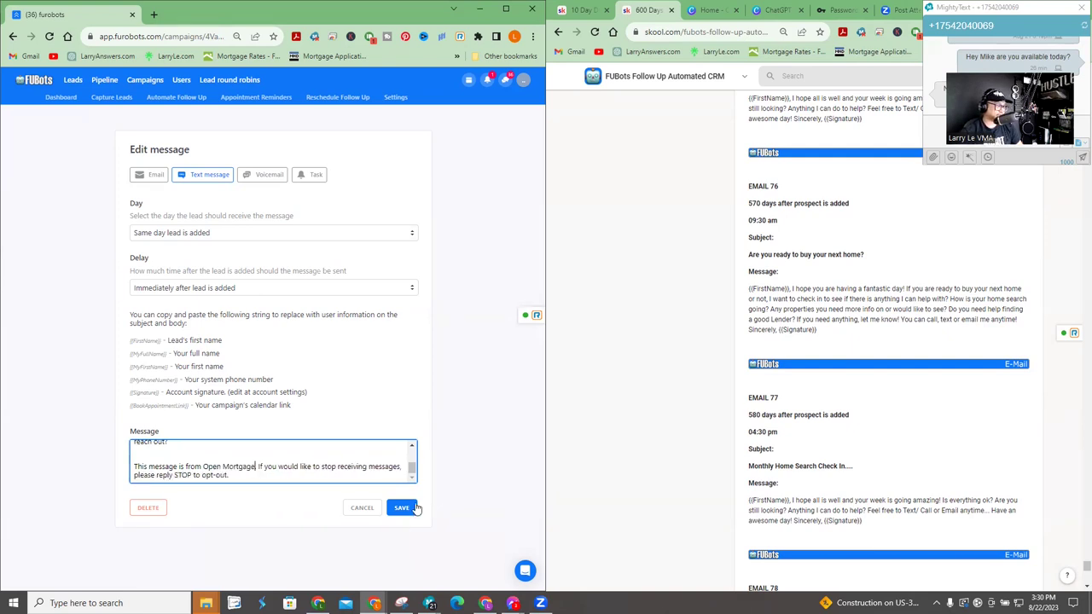
left_click(414, 507)
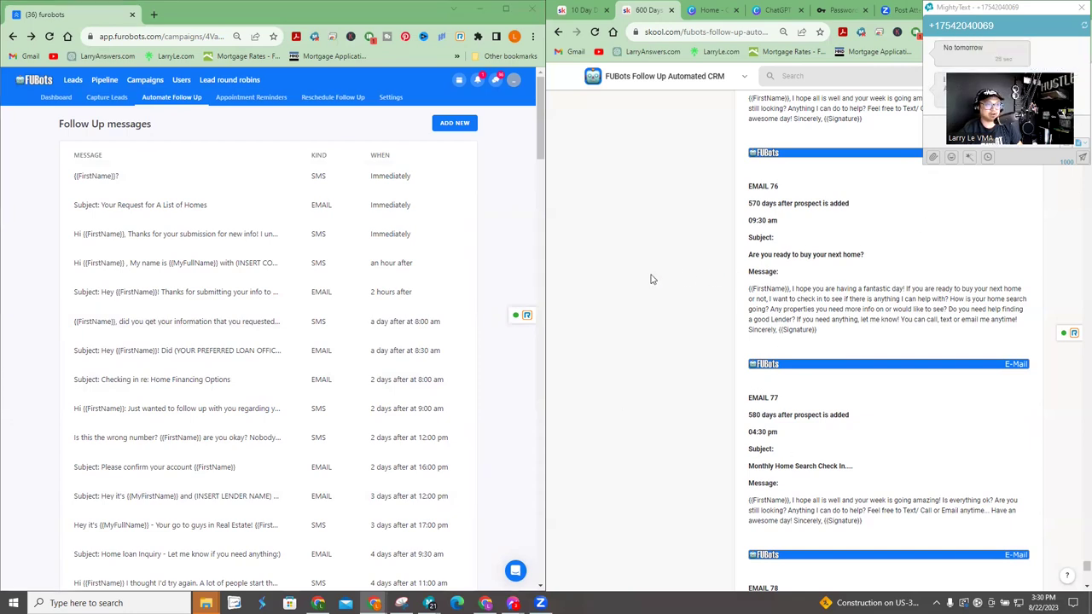
- Locate the company-name placeholder in the Skool script's EMAIL 1
scroll(937, 224, "up", 2)
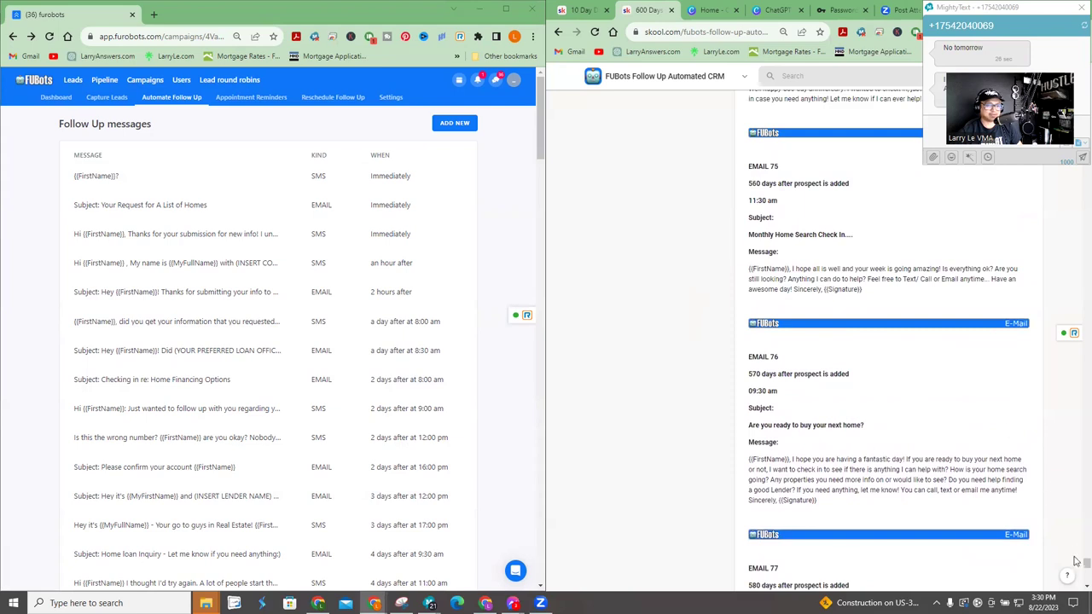
left_click_drag(1077, 565, 1080, 28)
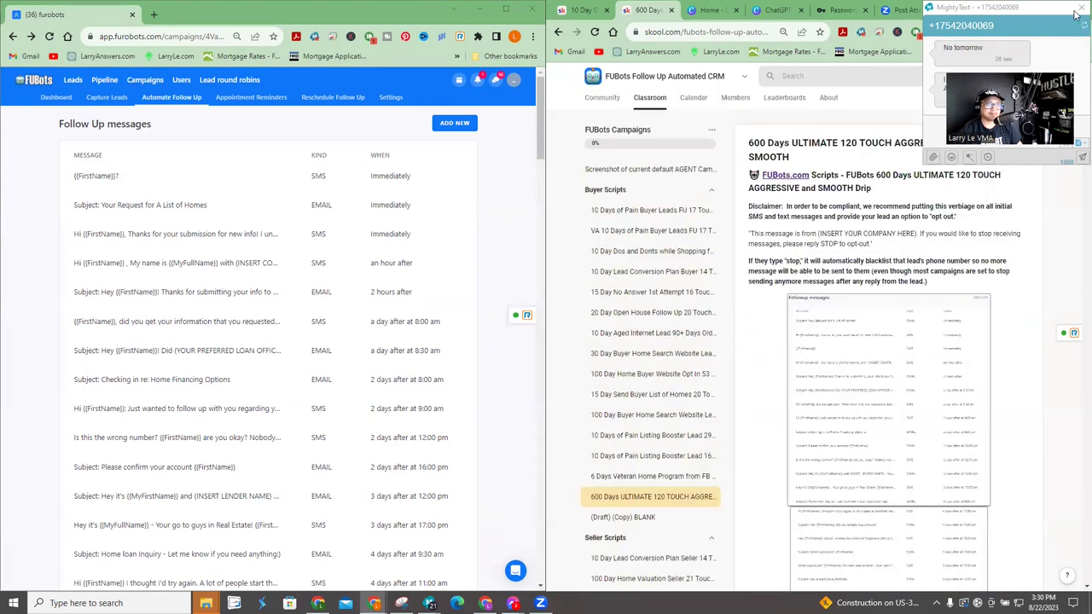
left_click(1077, 15)
scroll(934, 345, "down", 10)
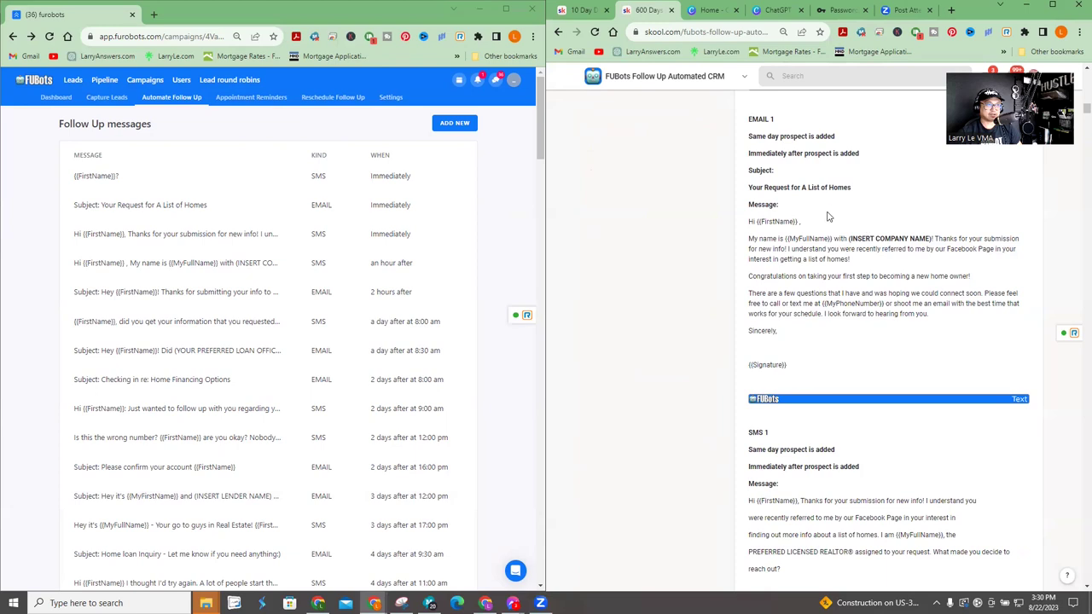
scroll(827, 217, "up", 1)
left_click_drag(849, 295, 934, 296)
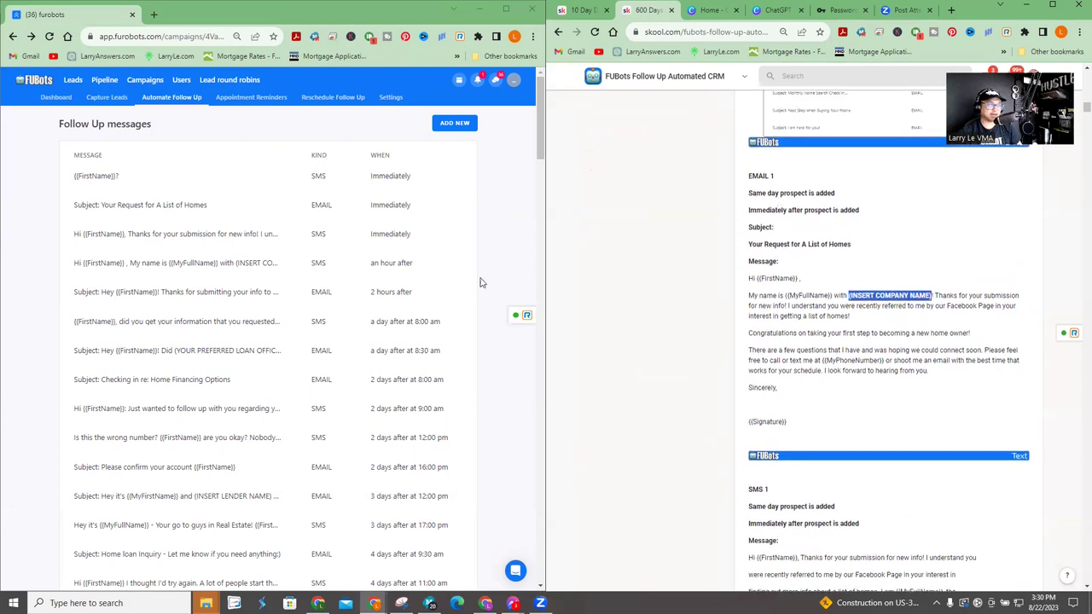
- Put 'Open Mortgage' in the 'Your Request for A List of Homes' email body and save
left_click(154, 206)
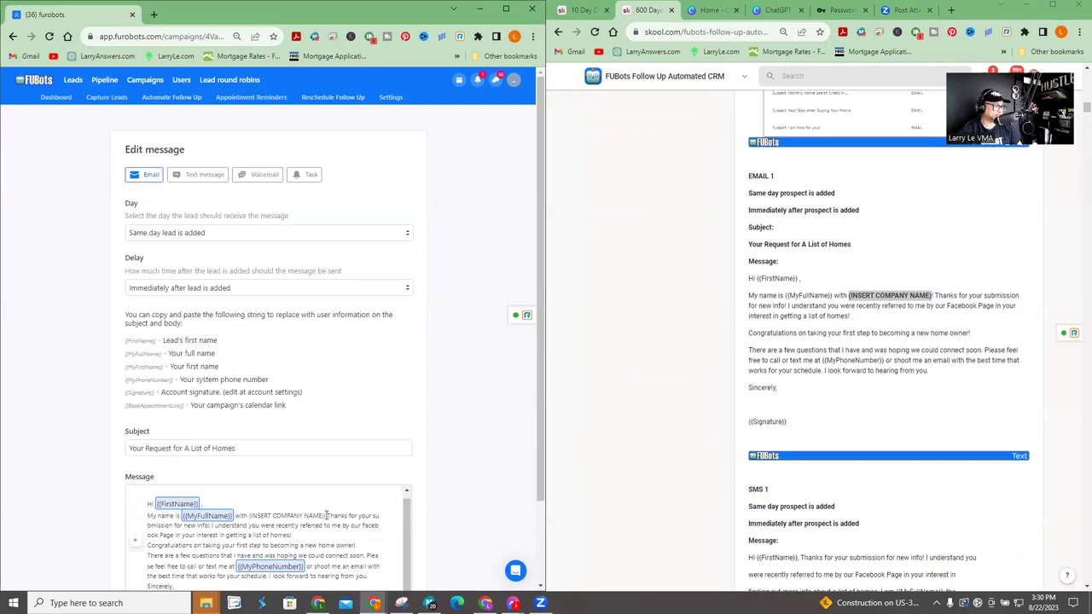
left_click_drag(324, 515, 263, 512)
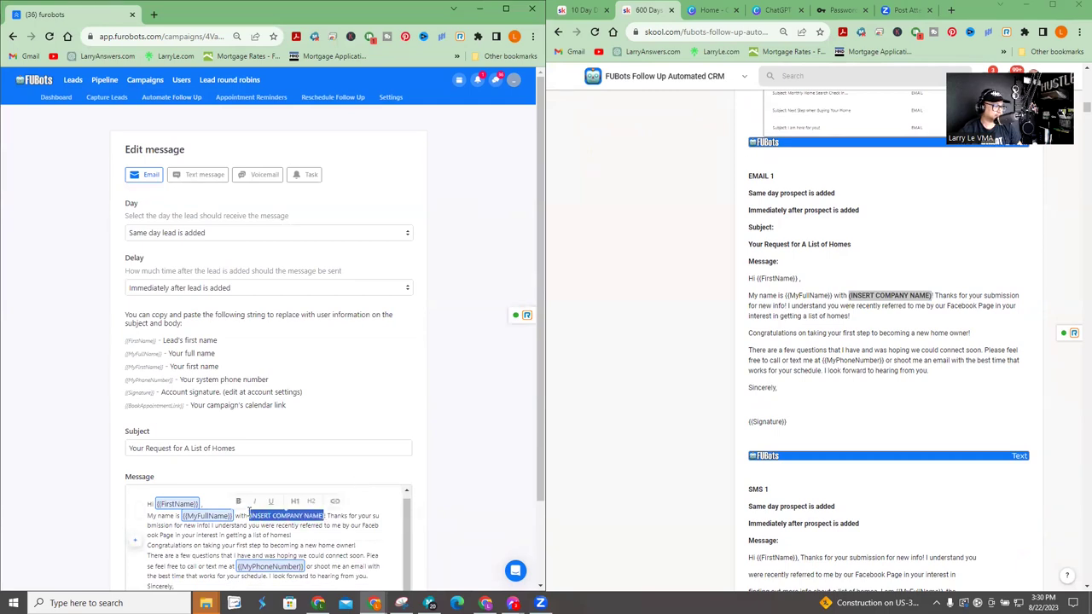
type("Open Mortgage")
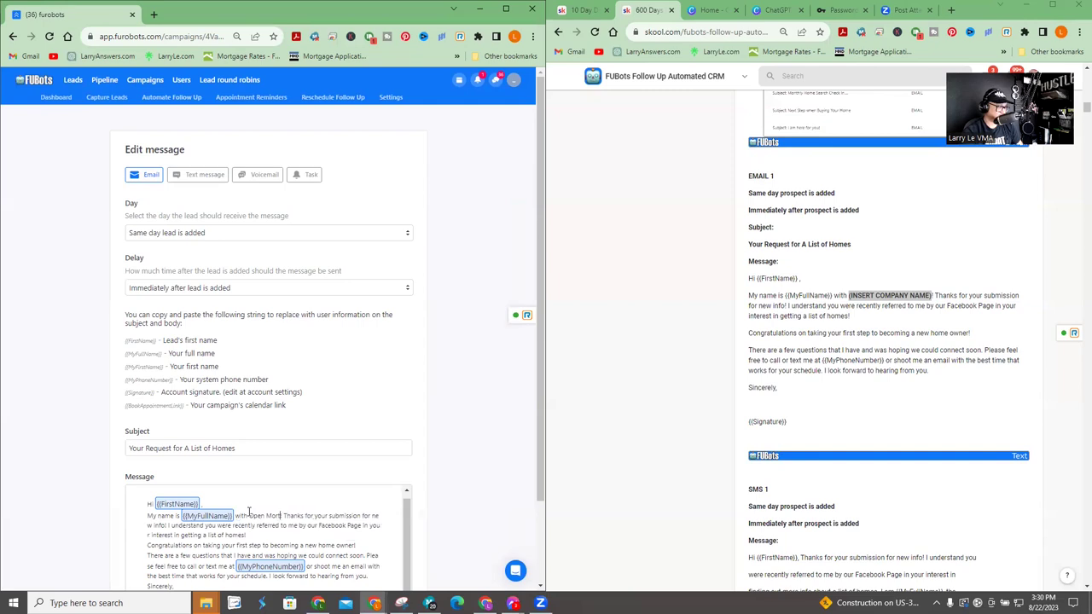
left_click(898, 347)
scroll(897, 346, "down", 2)
scroll(445, 502, "down", 2)
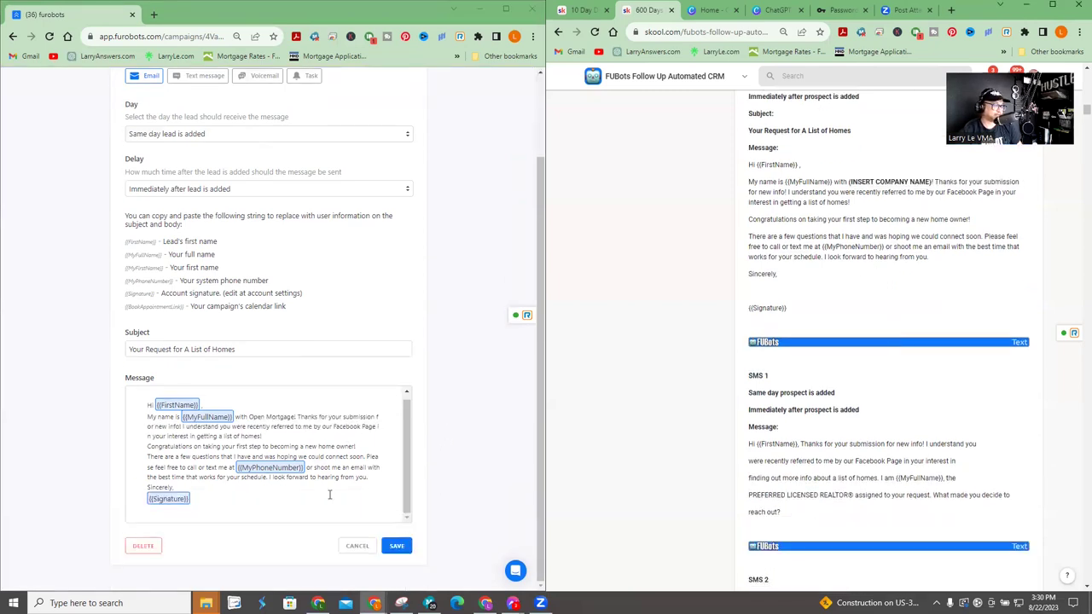
left_click(397, 546)
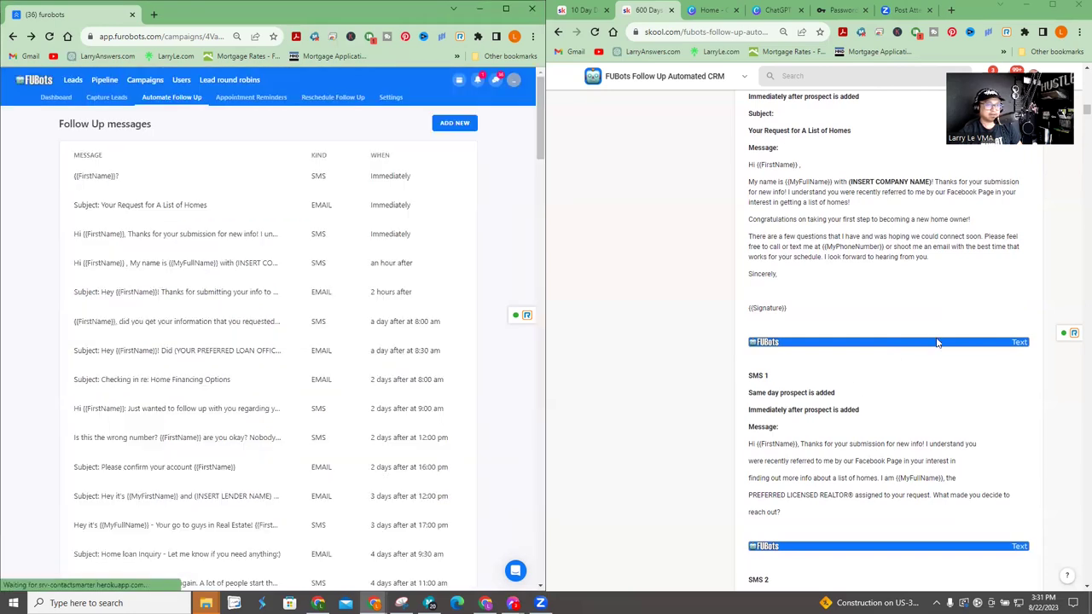
- Replace (INSERT COMPANY NAME) in the hour-later introduction SMS with 'Open Mortgages' and save
scroll(937, 343, "down", 5)
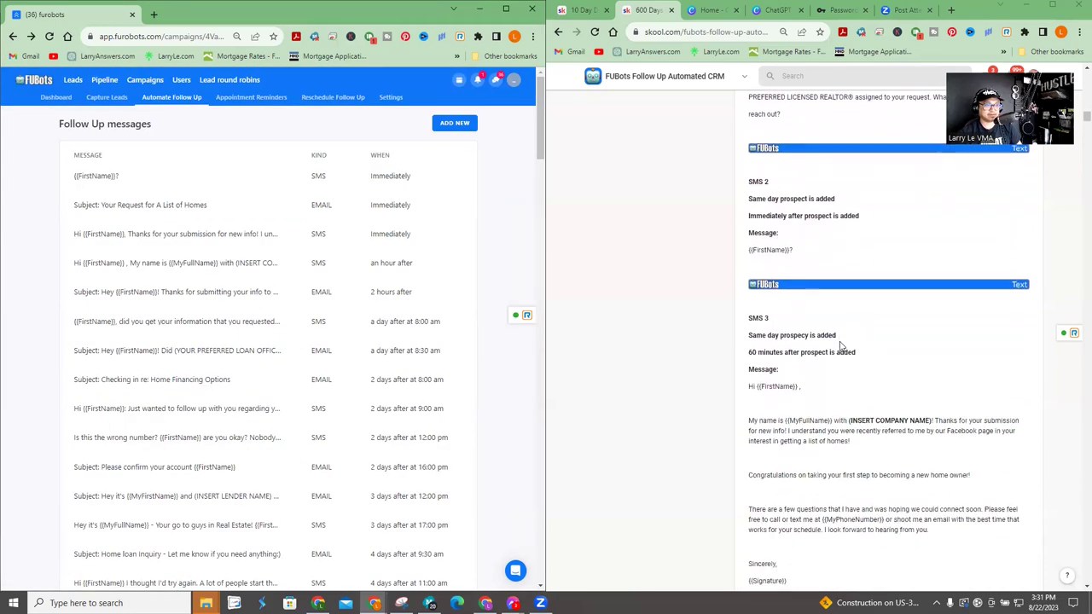
scroll(841, 346, "down", 2)
left_click_drag(849, 307, 940, 307)
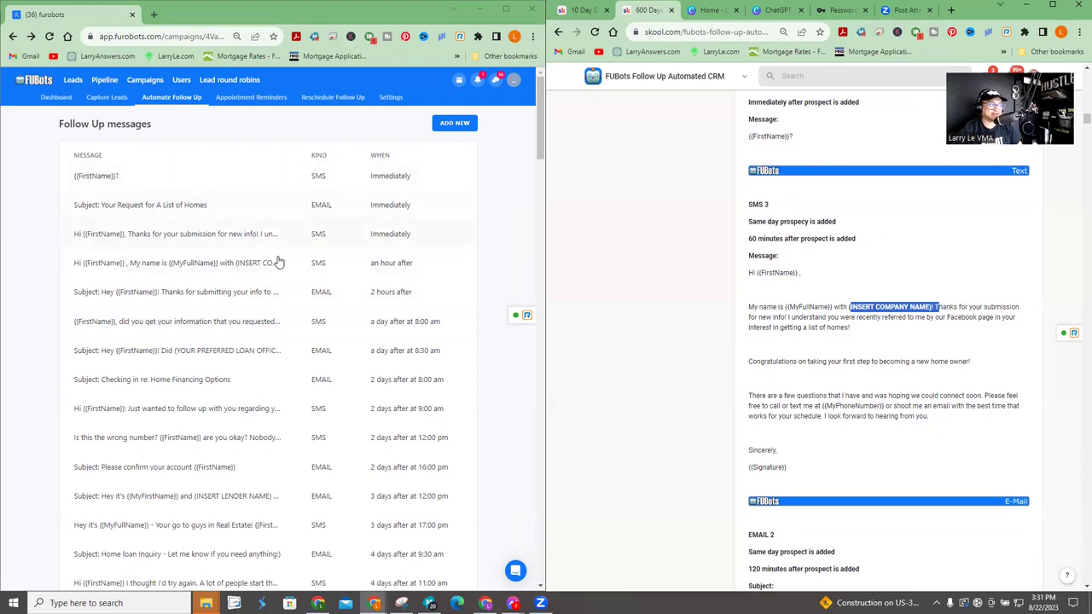
left_click(314, 266)
left_click(240, 466)
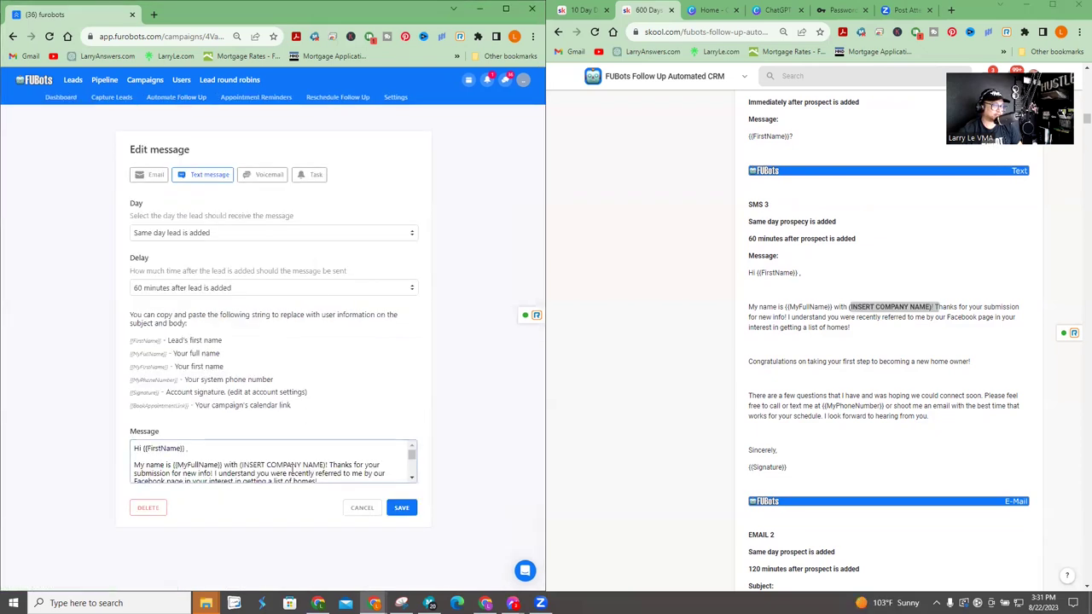
left_click_drag(268, 464, 322, 462)
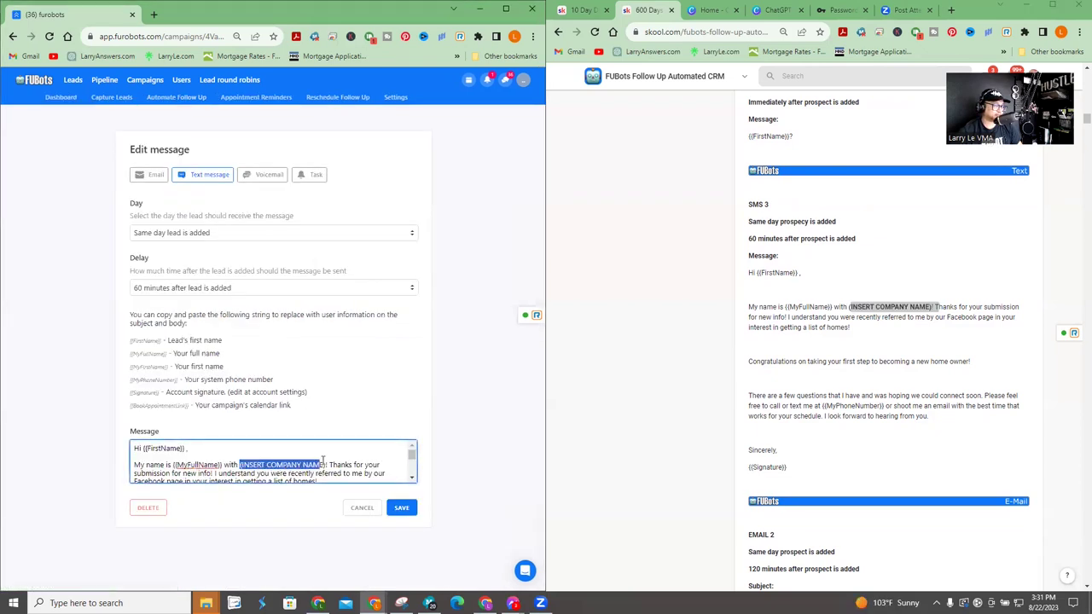
type("Open Mort")
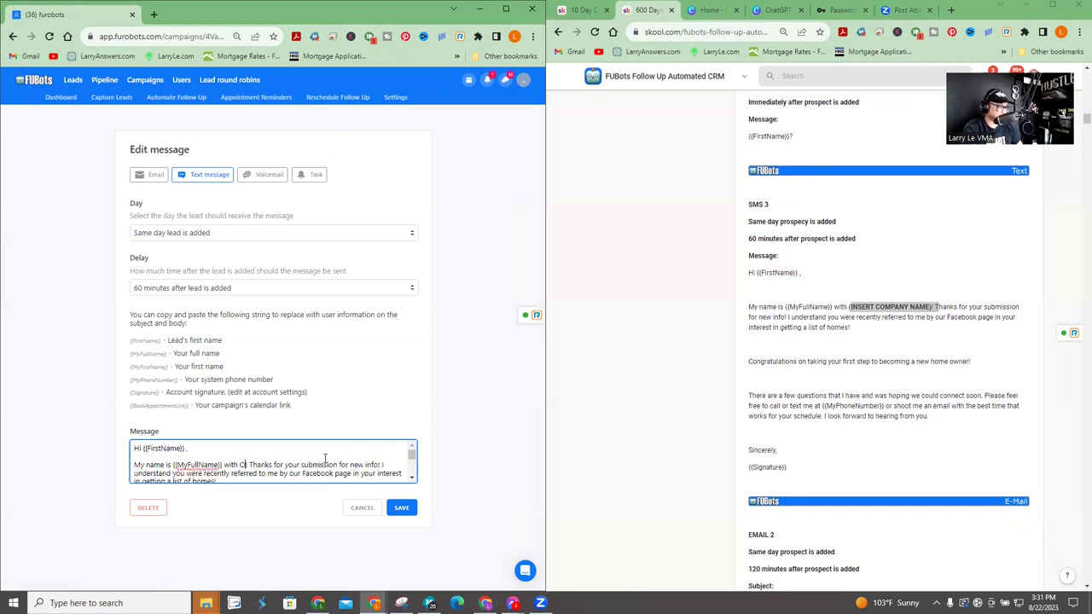
type("gages")
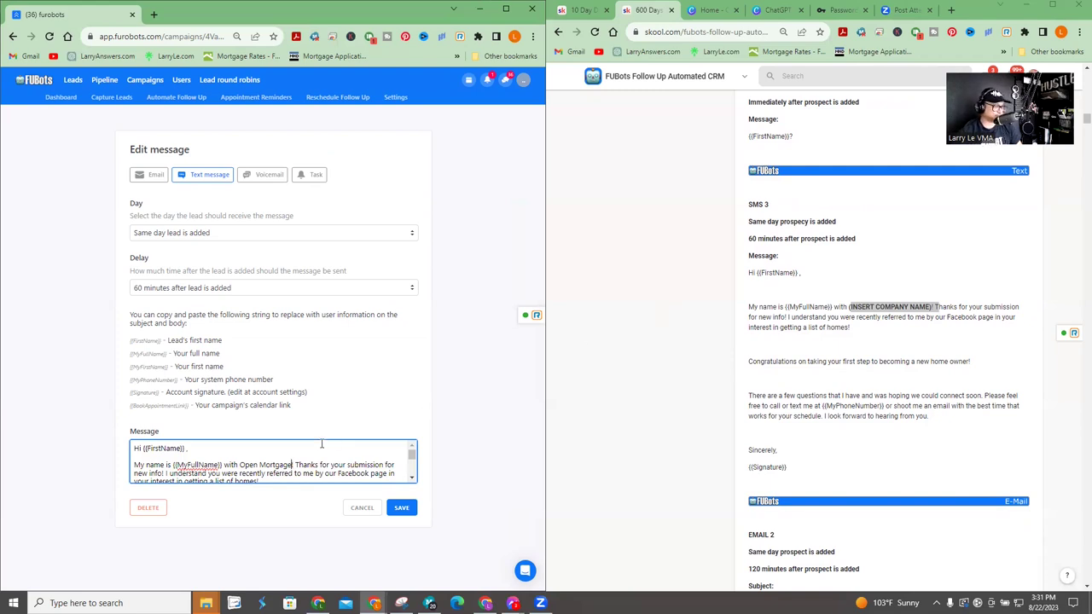
scroll(300, 467, "down", 5)
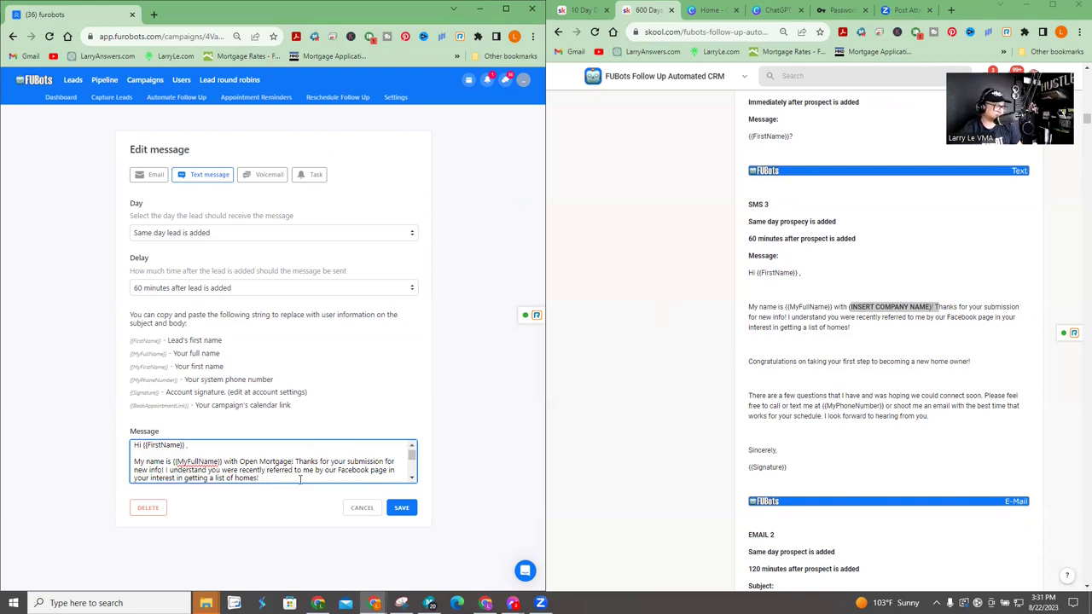
left_click(401, 507)
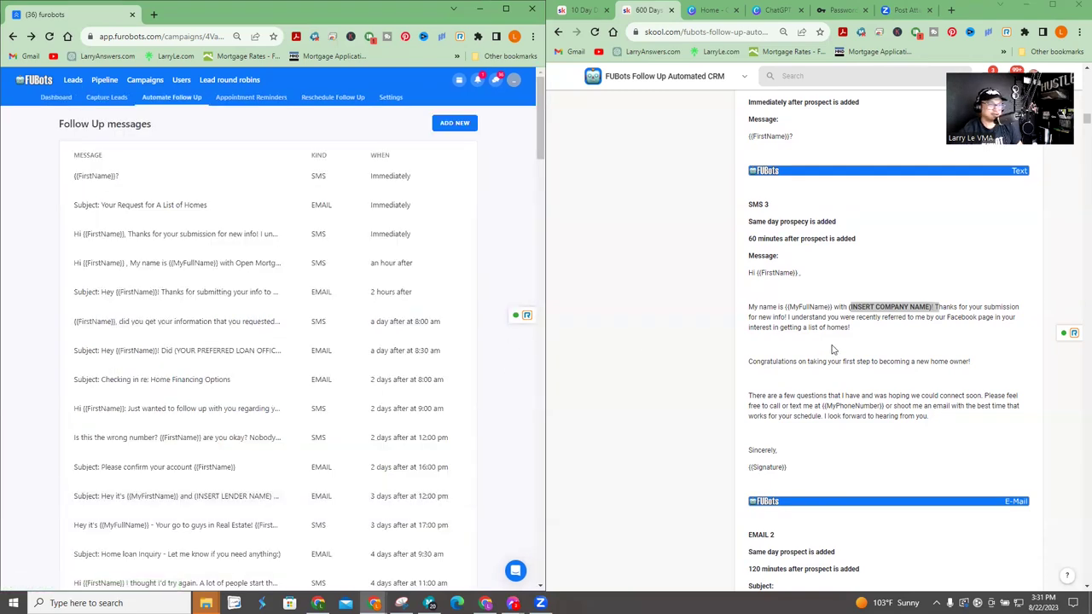
- Replace (YOUR PREFERRED LOAN OFFICER) in the day-1 8:30 am email subject with the officer's name
scroll(833, 348, "down", 5)
scroll(834, 349, "down", 3)
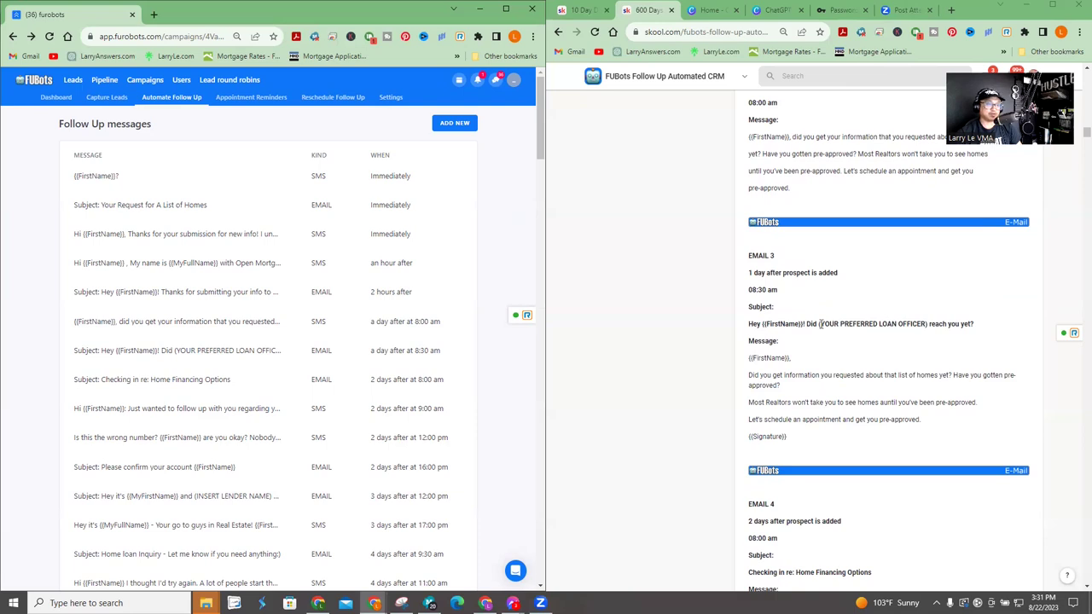
left_click_drag(819, 324, 932, 324)
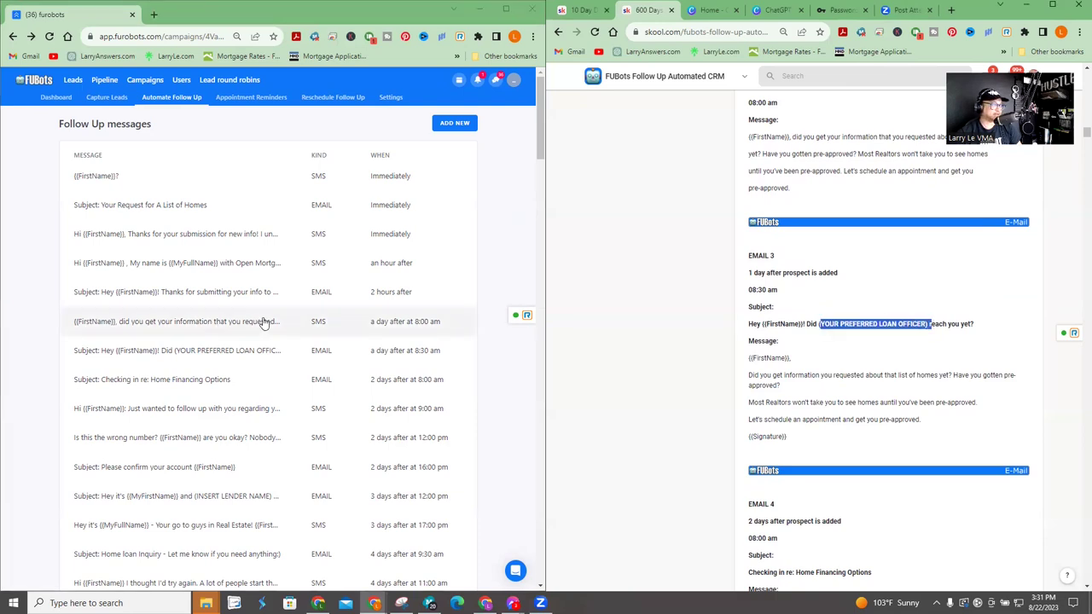
left_click(287, 350)
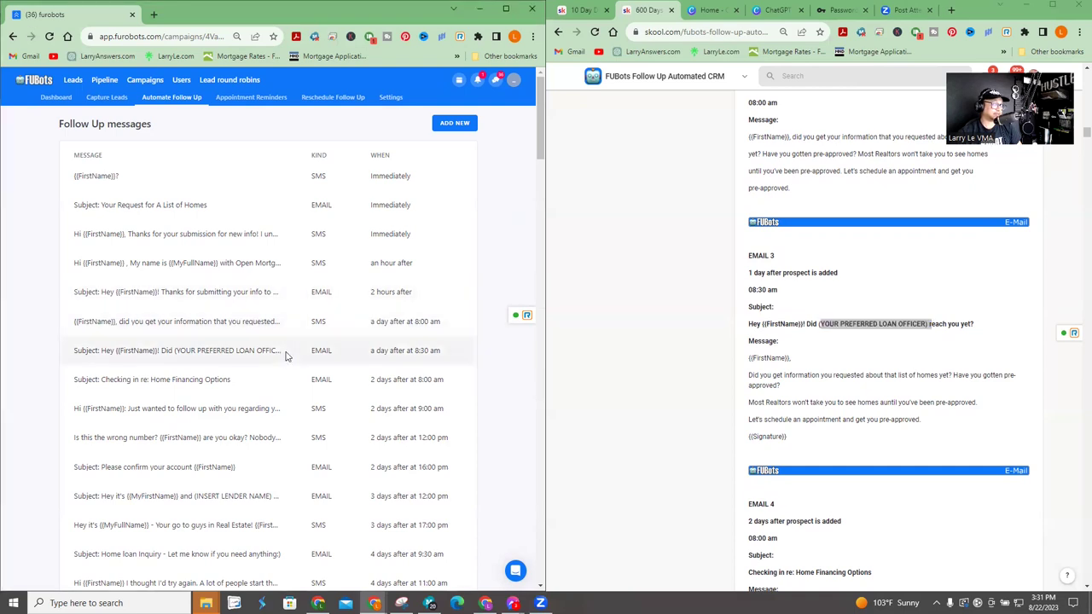
left_click(210, 465)
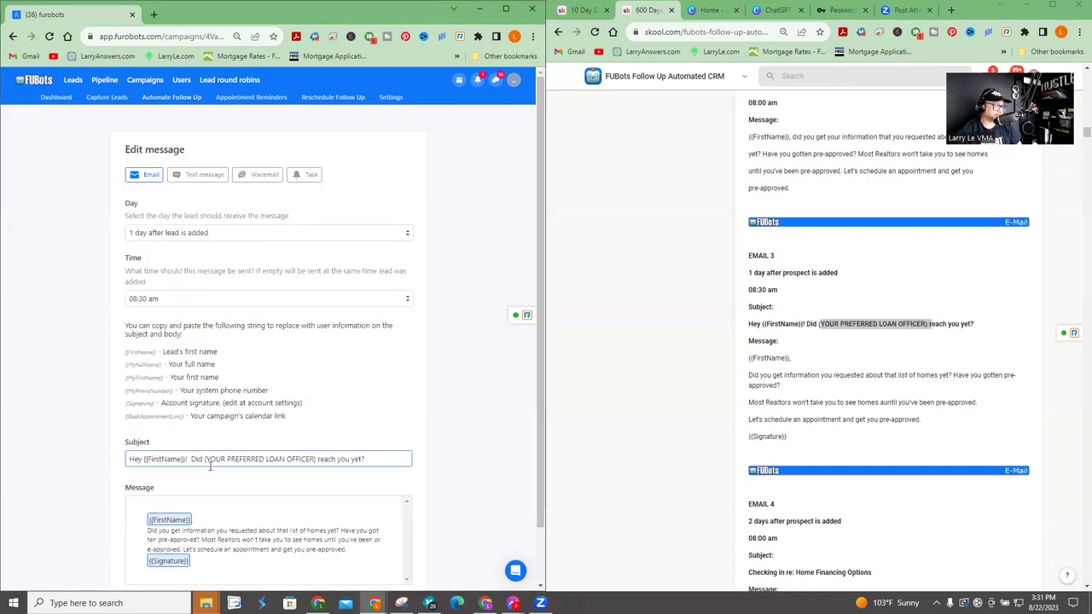
left_click_drag(204, 459, 316, 459)
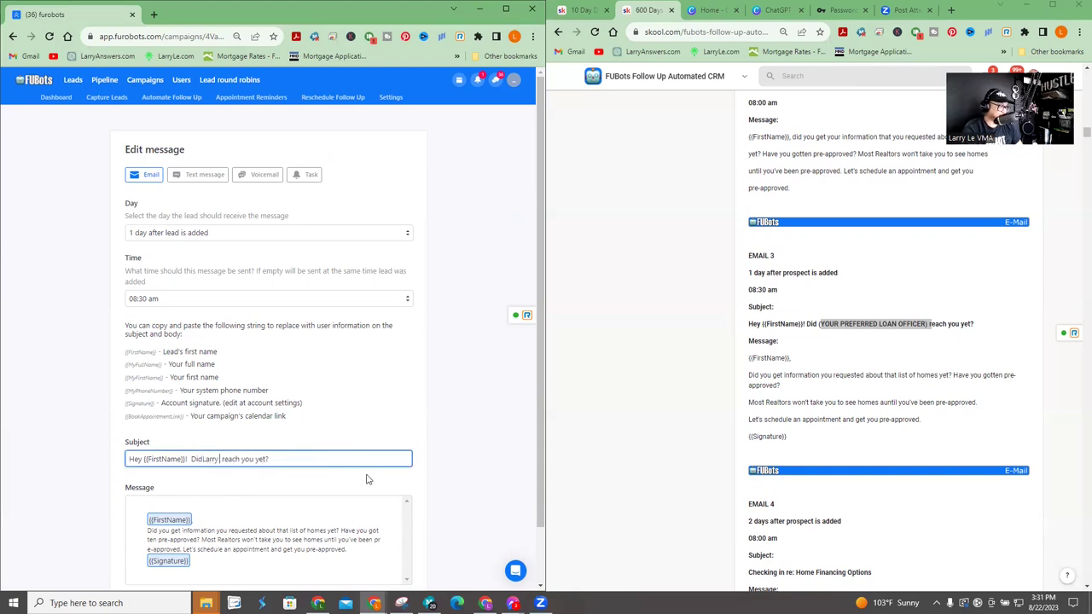
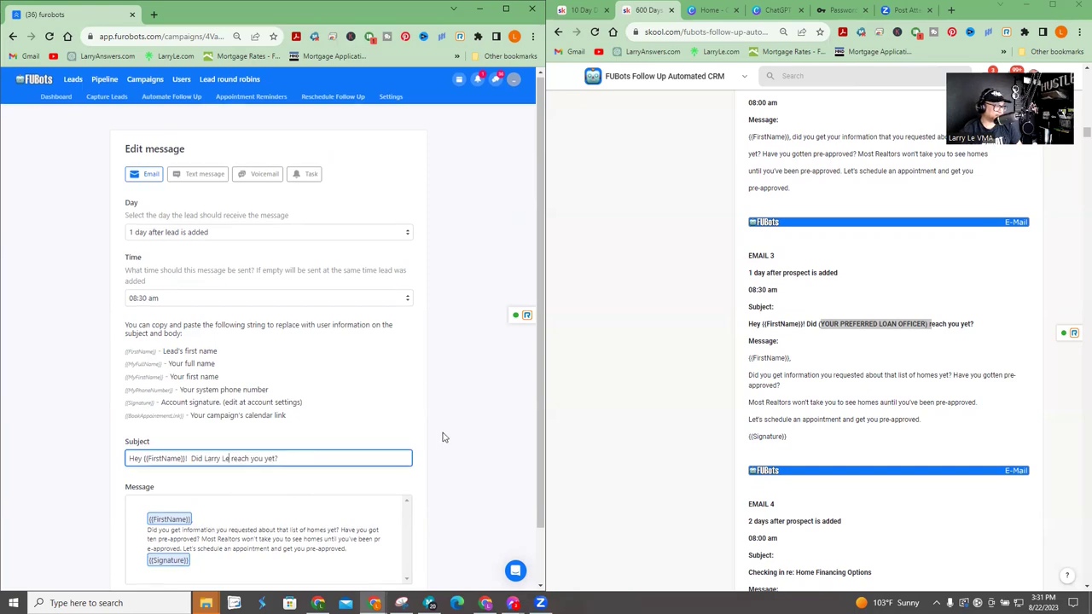
scroll(375, 495, "down", 1)
left_click(395, 547)
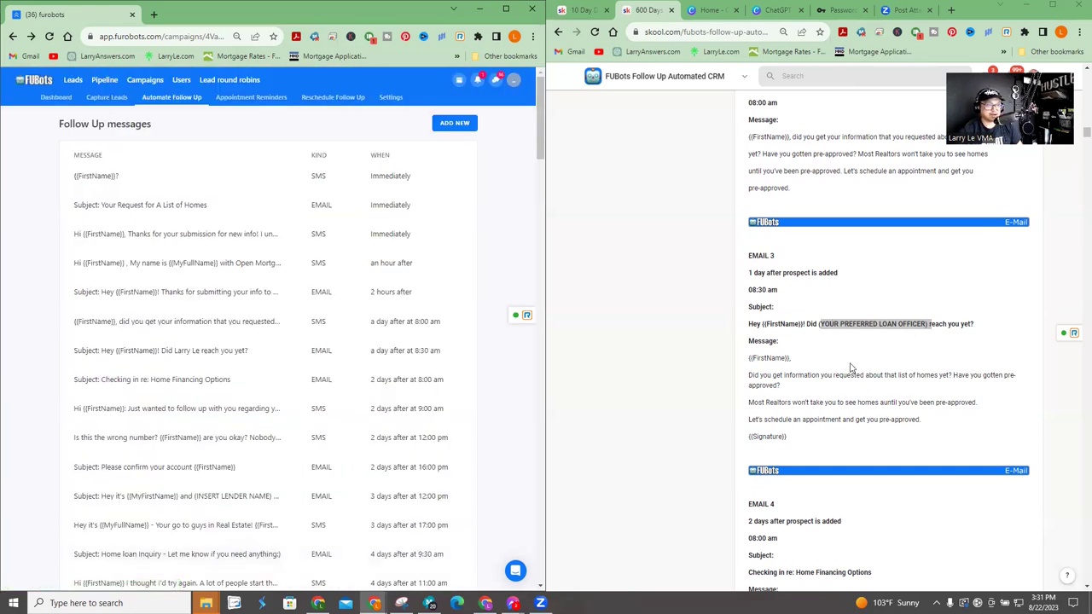
scroll(898, 396, "down", 5)
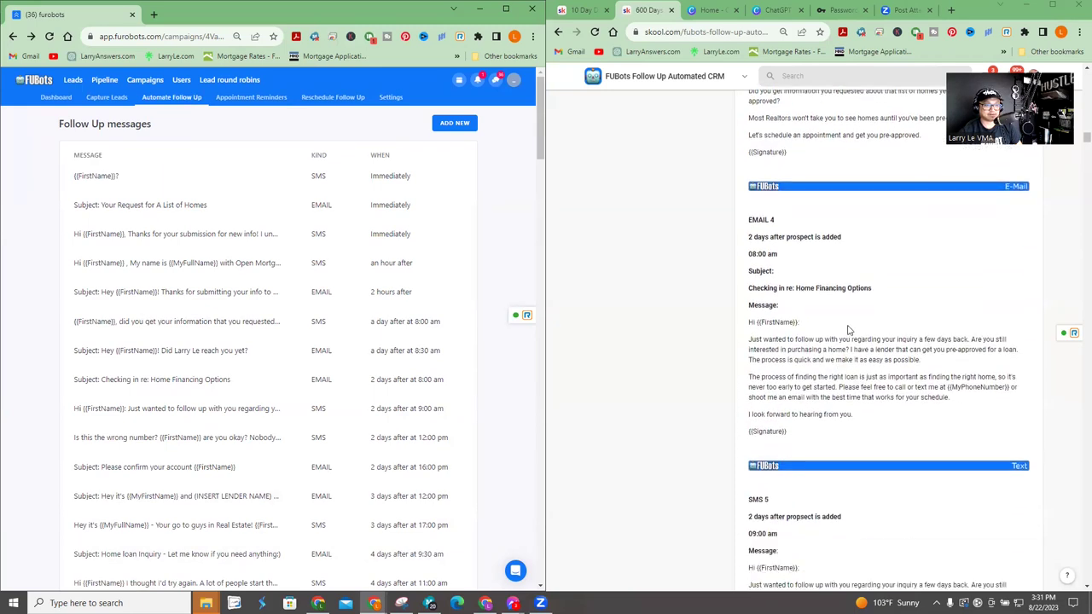
- Replace (INSERT LENDER NAME) in the day-3 12:00 pm email subject with the lender's name and save
scroll(816, 376, "down", 6)
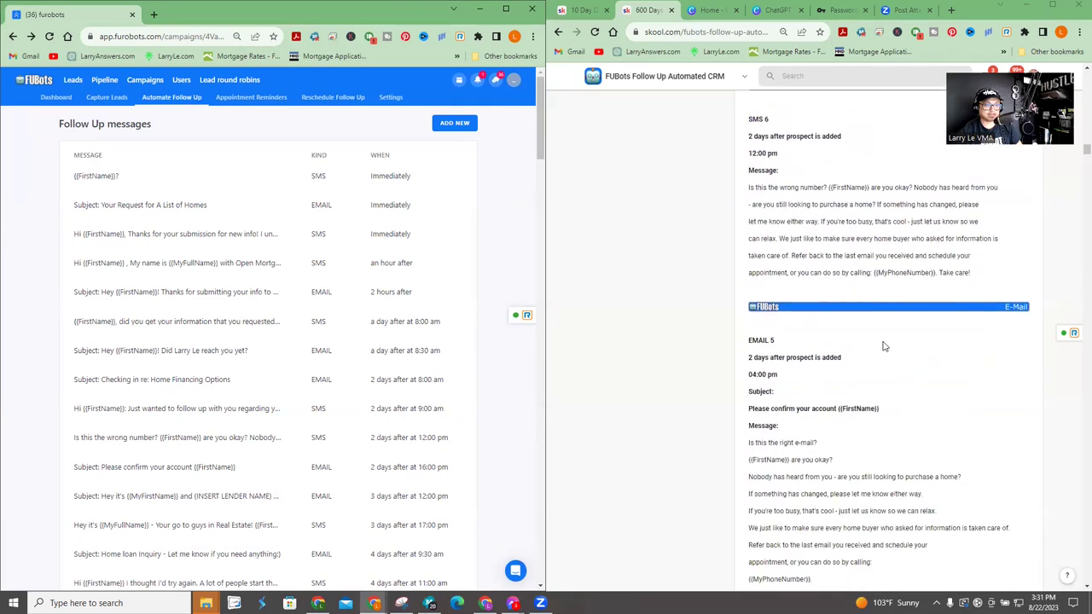
scroll(851, 267, "down", 4)
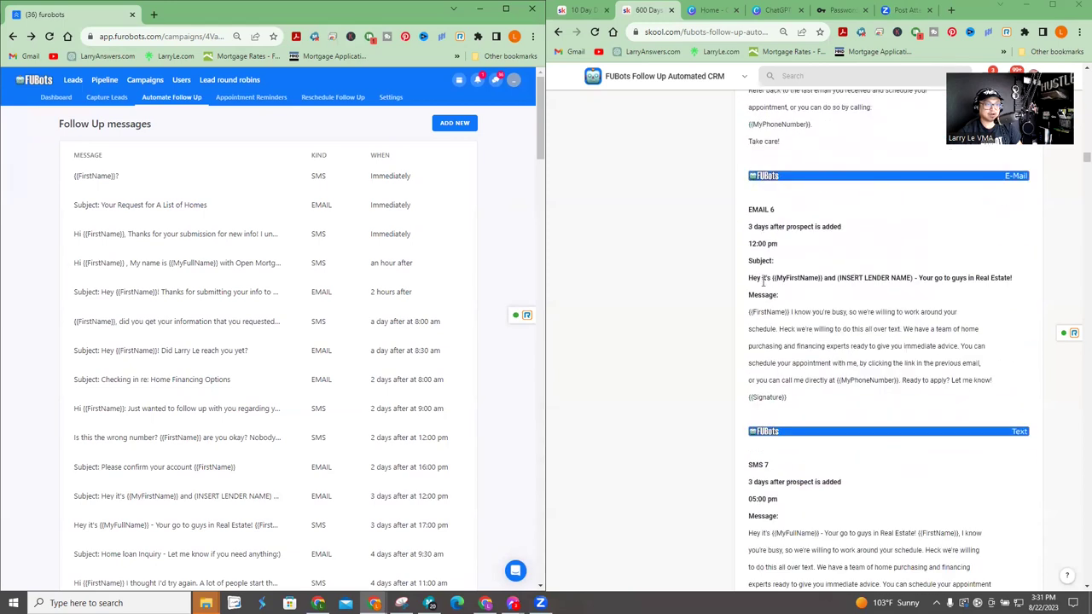
left_click_drag(836, 277, 917, 277)
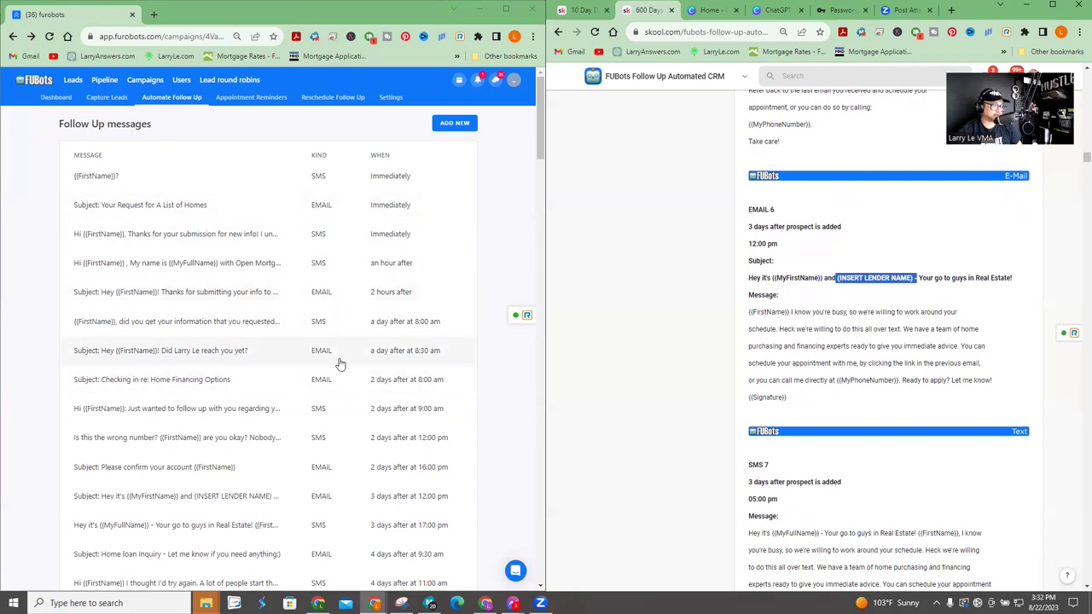
left_click(235, 499)
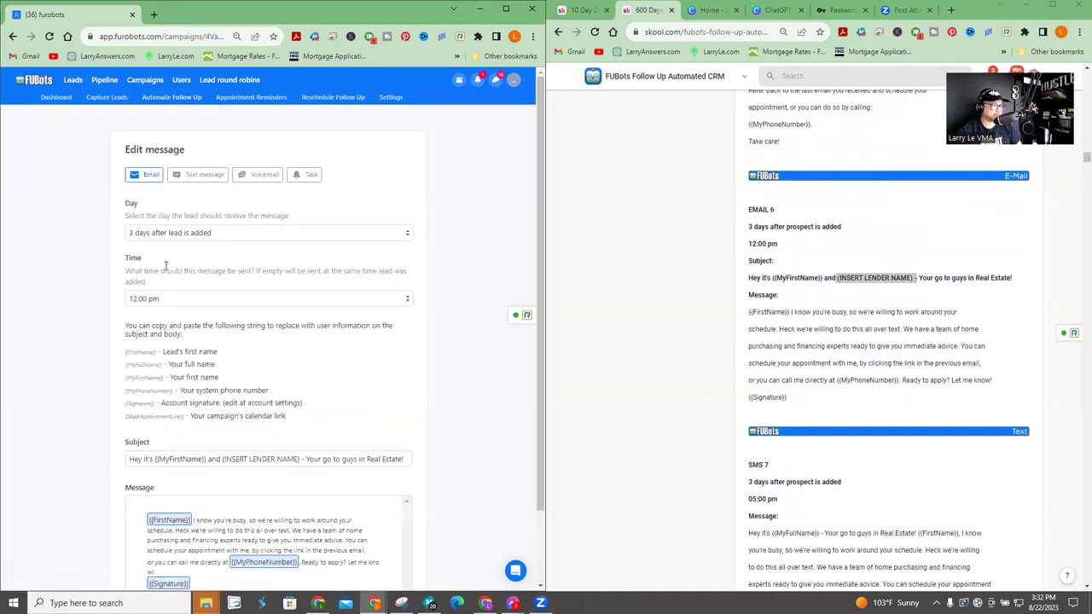
left_click_drag(300, 459, 231, 459)
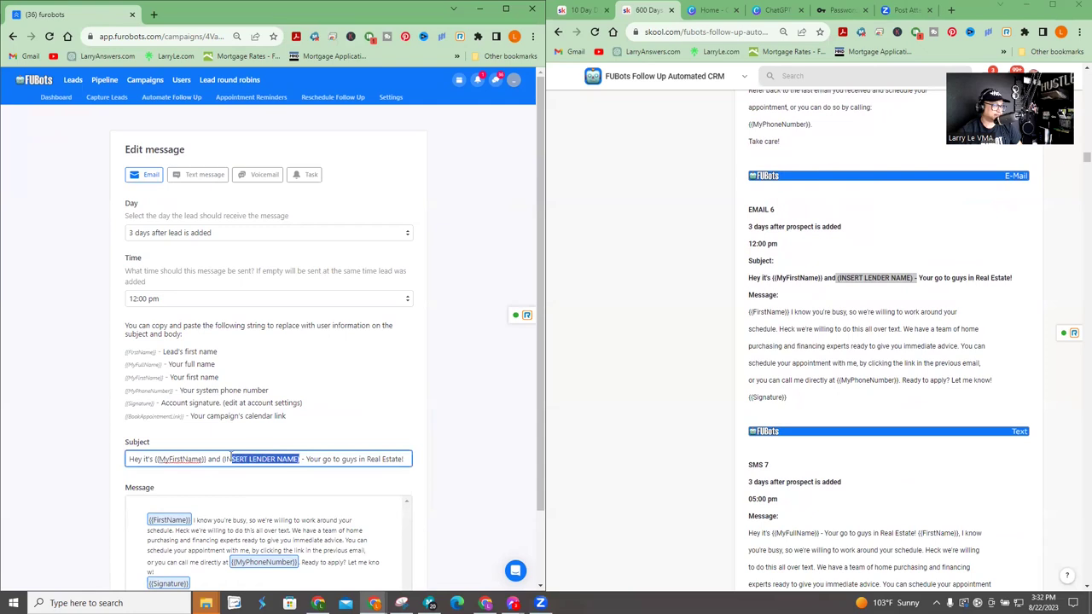
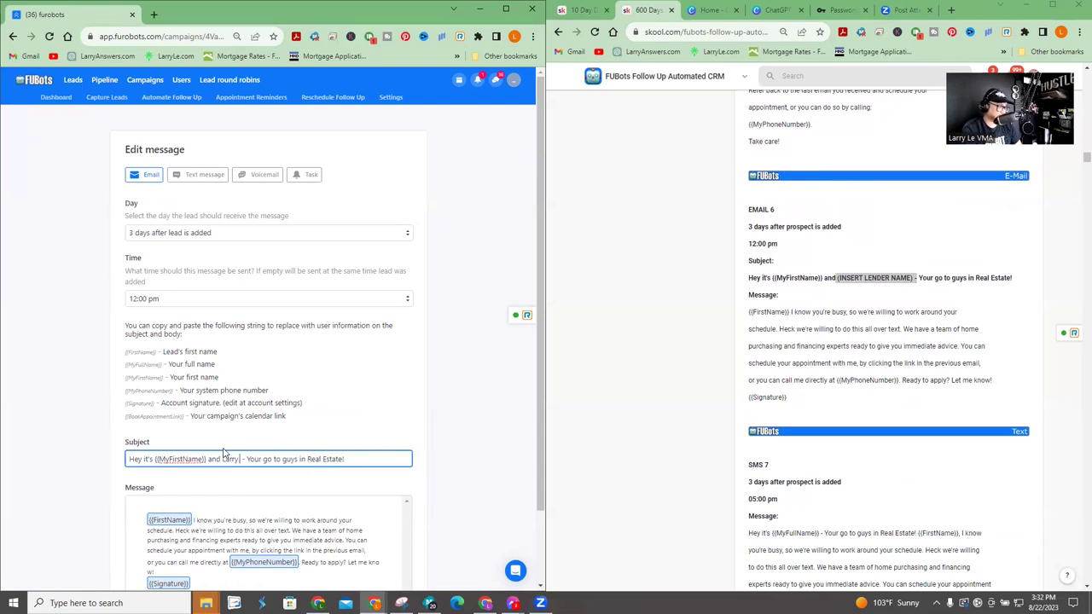
scroll(410, 367, "down", 1)
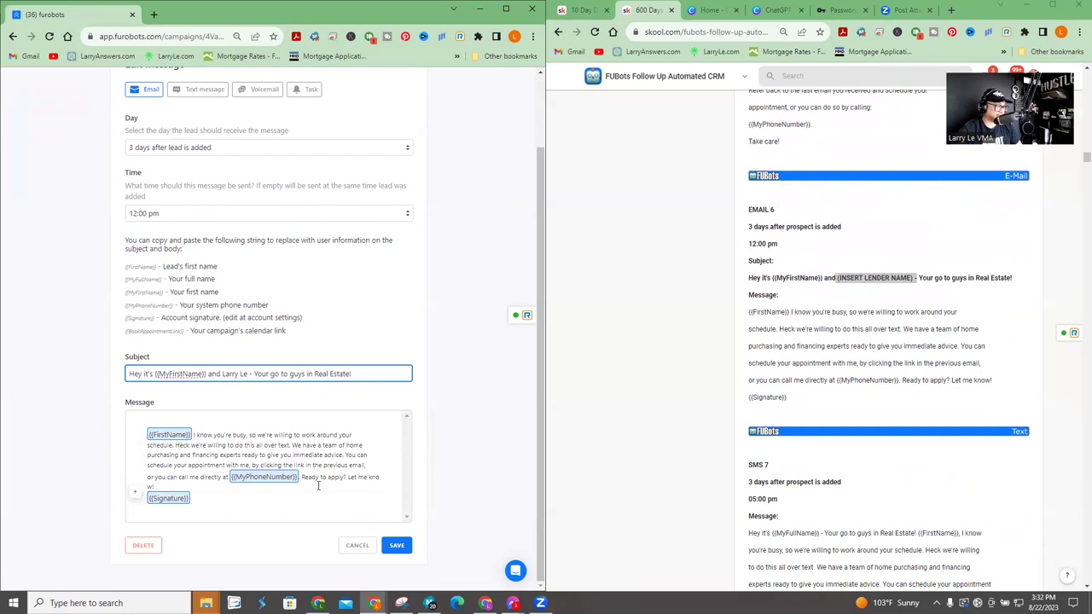
left_click(395, 546)
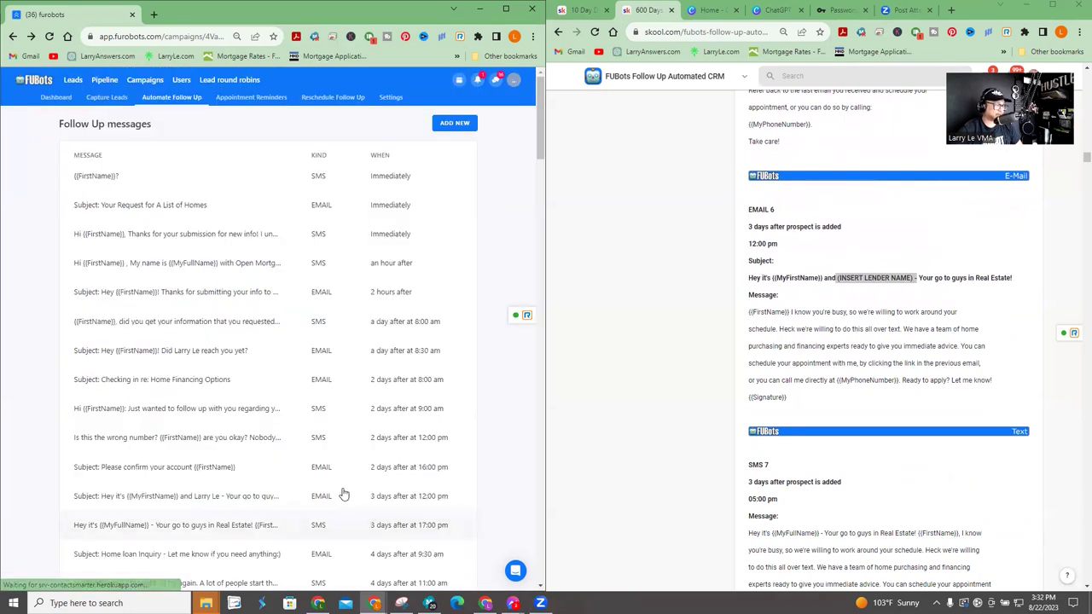
- Find the online app link placeholder in the Skool script's SMS 8
scroll(832, 346, "down", 1)
scroll(832, 346, "down", 6)
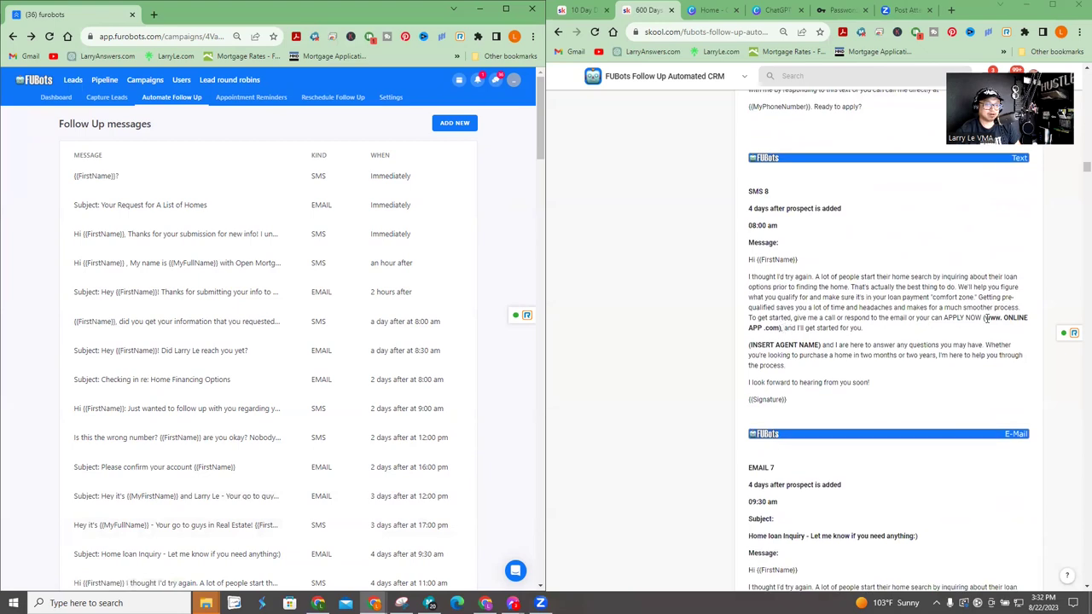
left_click_drag(983, 317, 782, 329)
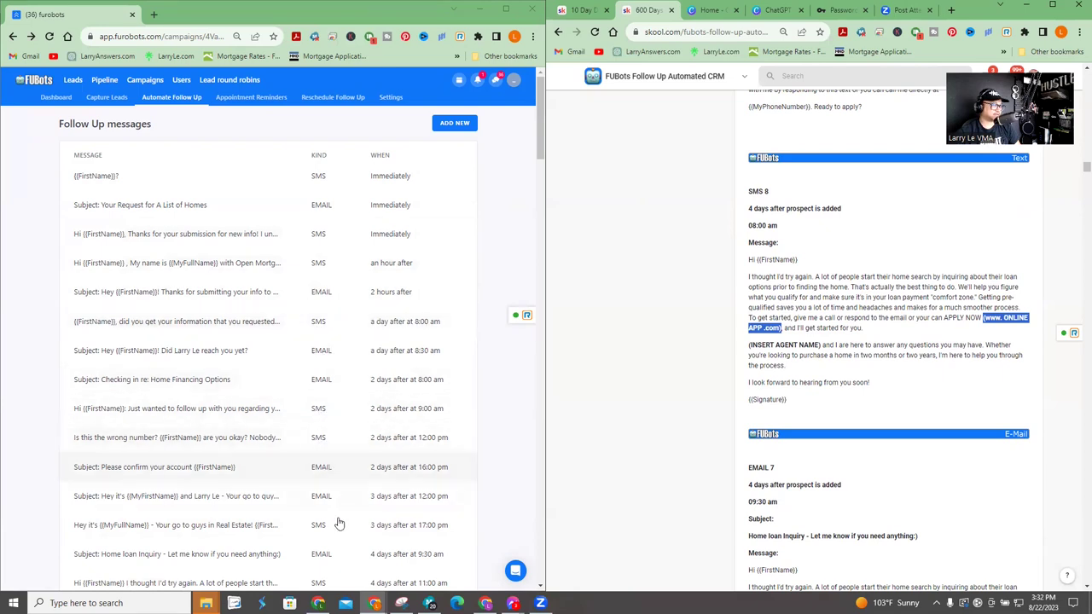
scroll(317, 524, "down", 1)
- In the 4-day 11:00 am text, insert the team website link and the agent's name, then save
left_click(290, 523)
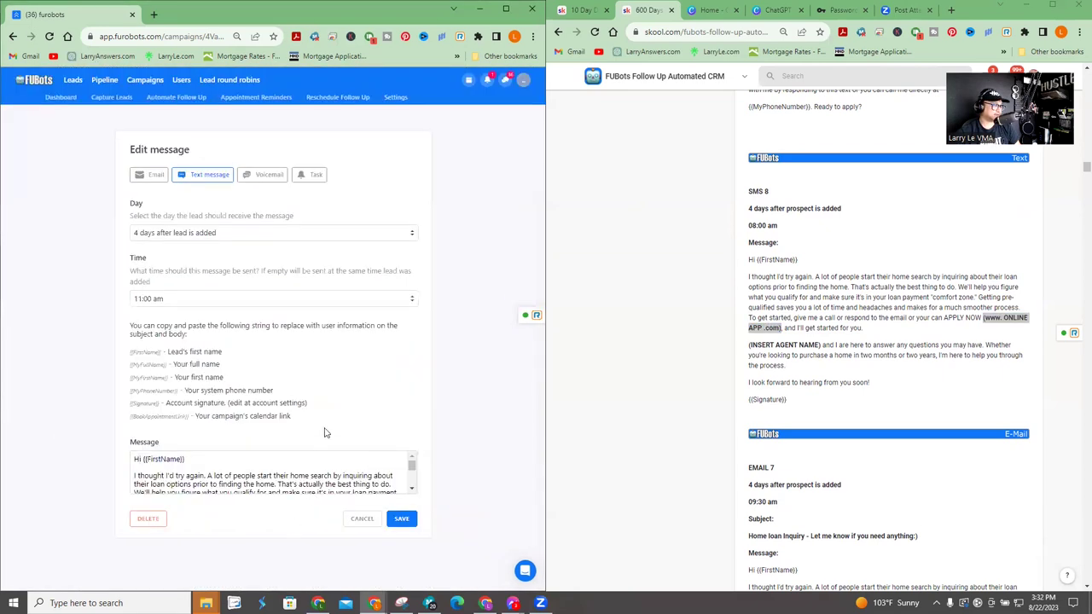
left_click(333, 455)
scroll(333, 460, "down", 5)
scroll(359, 471, "up", 3)
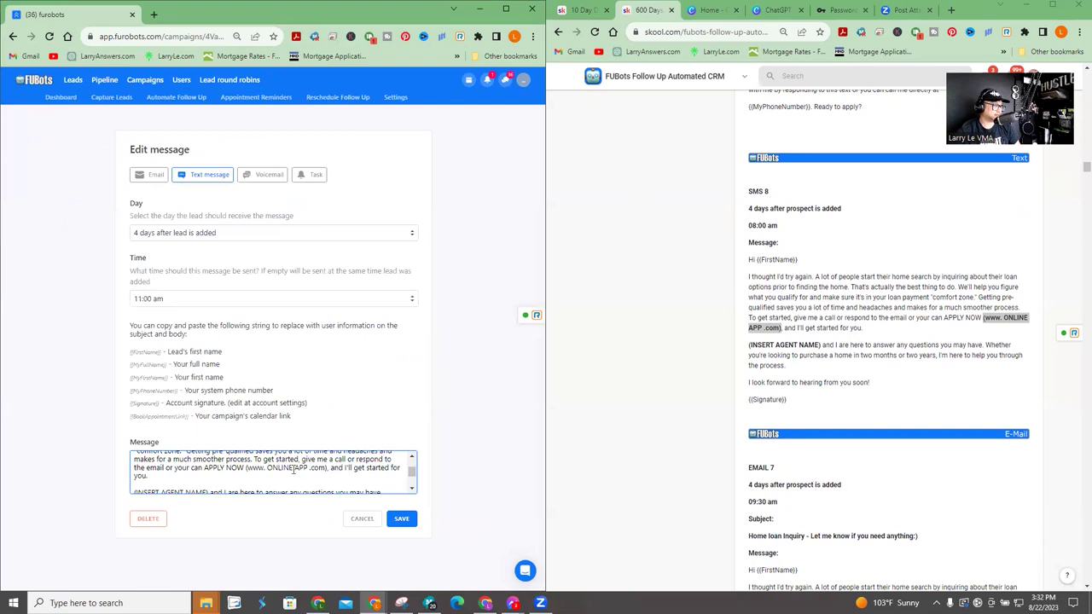
left_click_drag(325, 468, 246, 467)
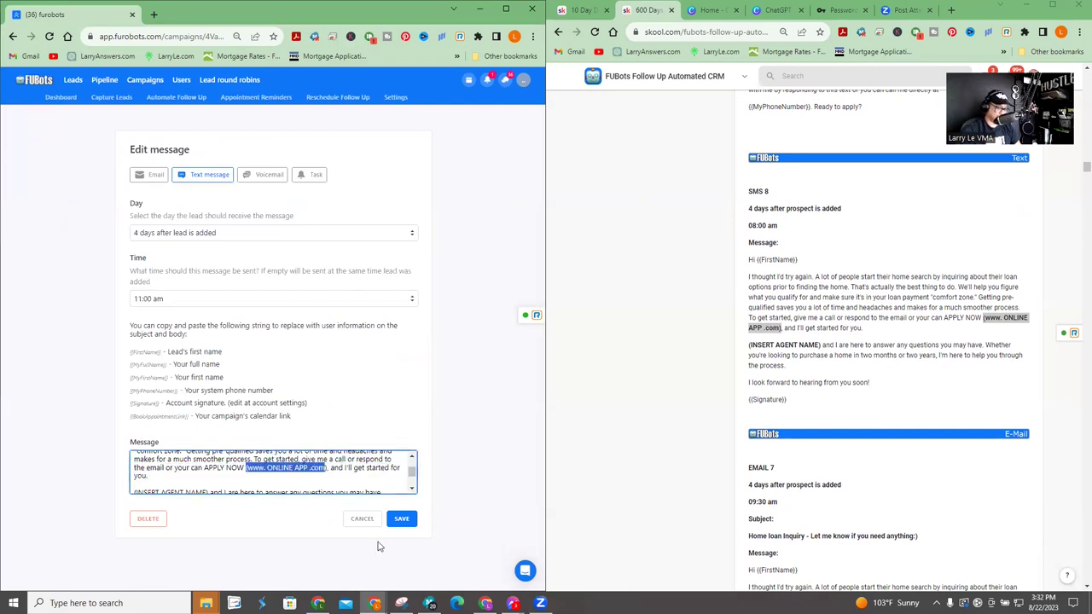
type("LarryLeTeam.com")
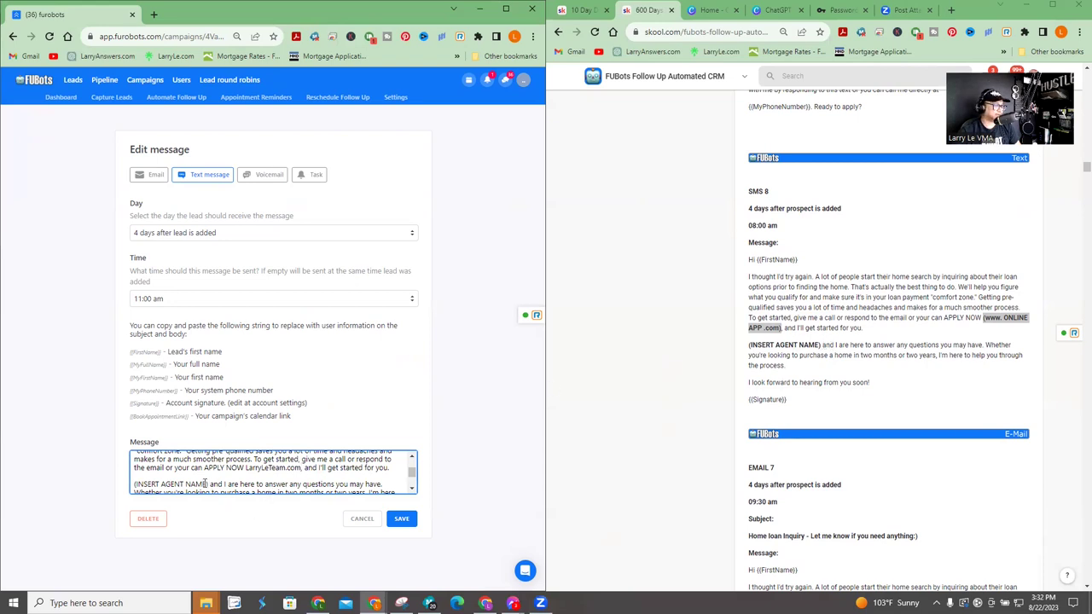
left_click_drag(209, 483, 168, 484)
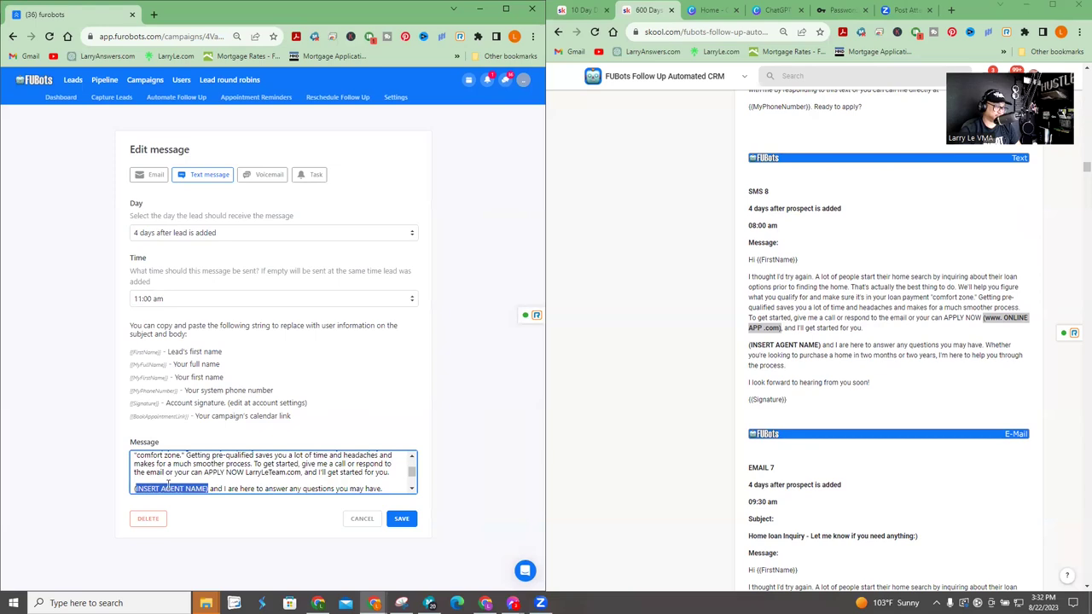
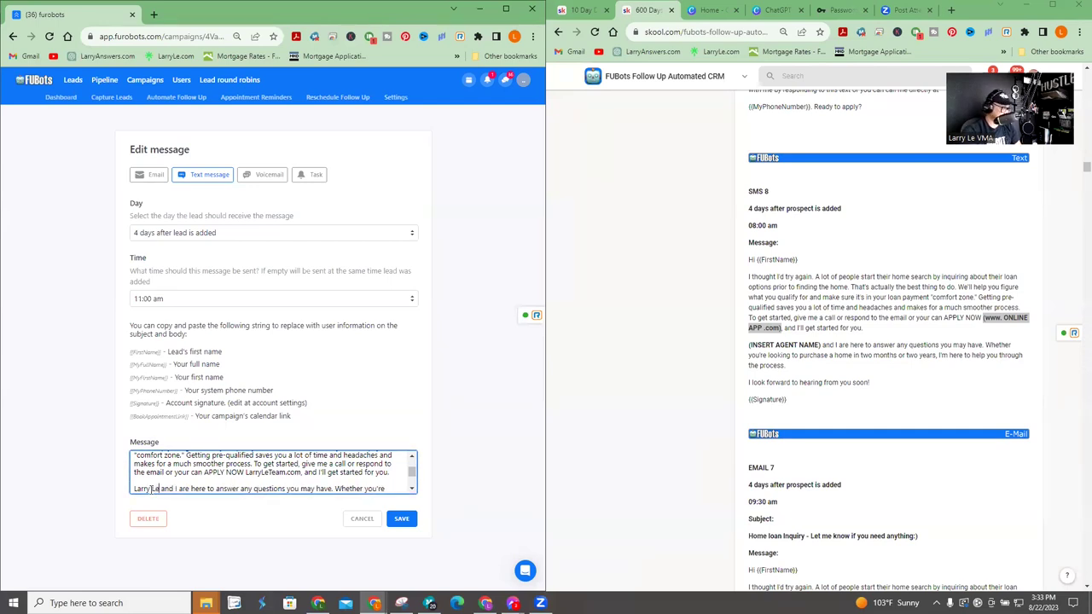
left_click(401, 519)
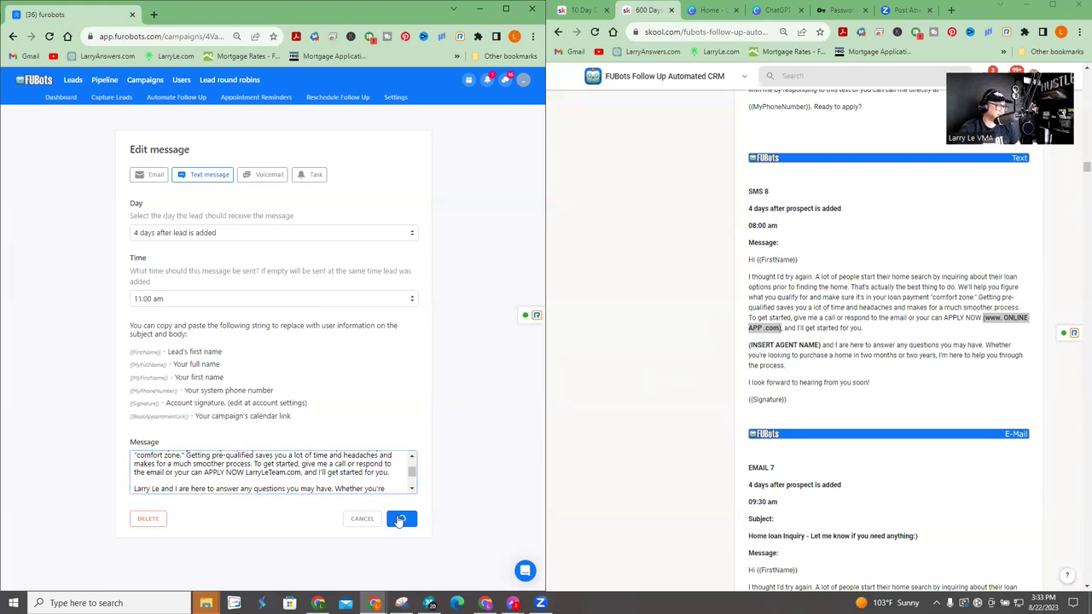
scroll(938, 358, "down", 10)
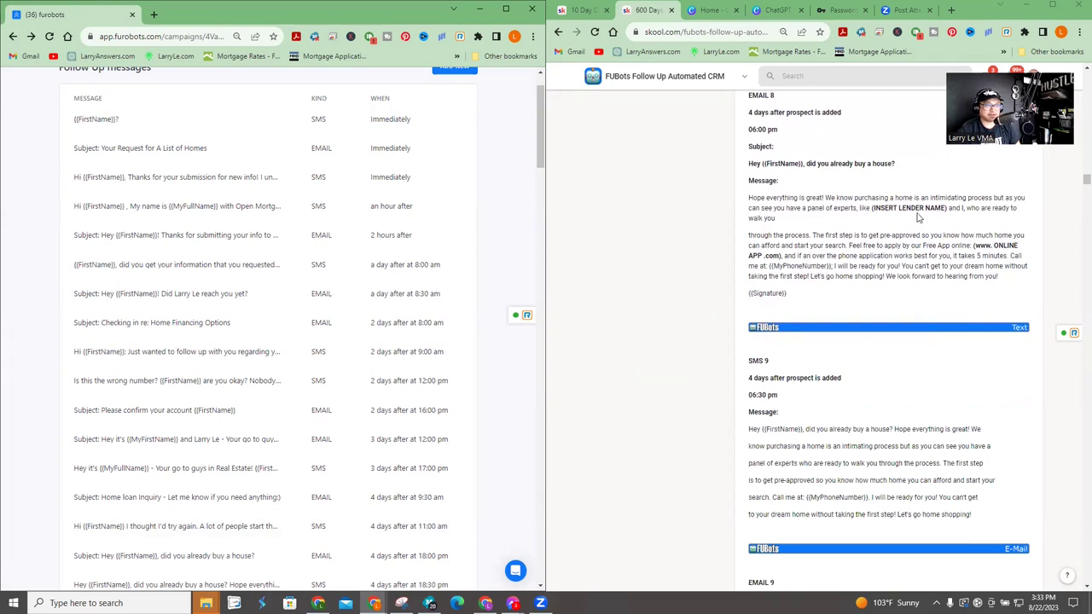
scroll(929, 224, "down", 3)
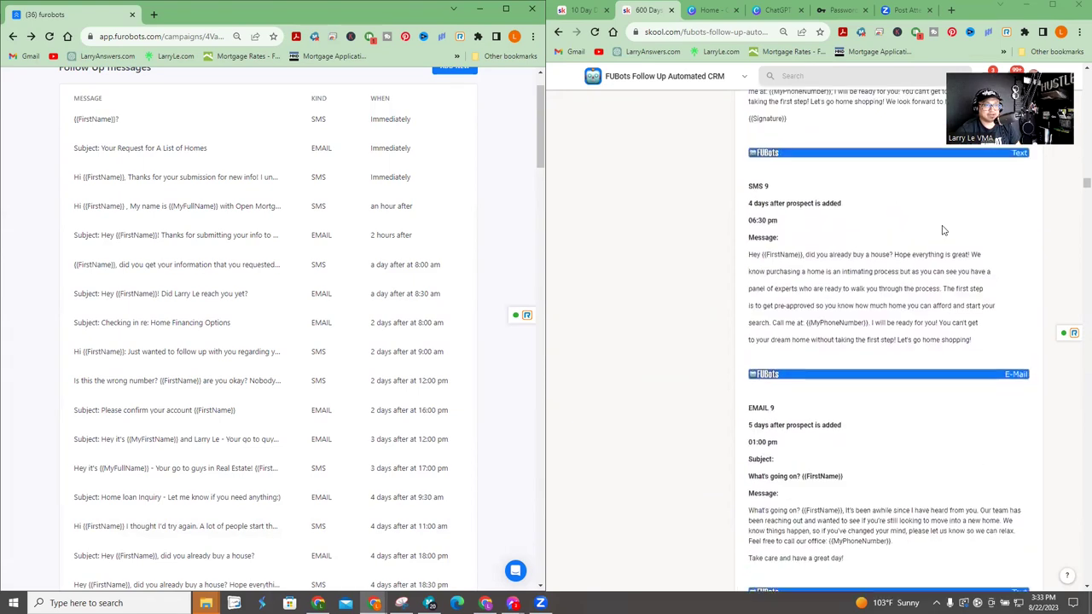
scroll(943, 231, "down", 10)
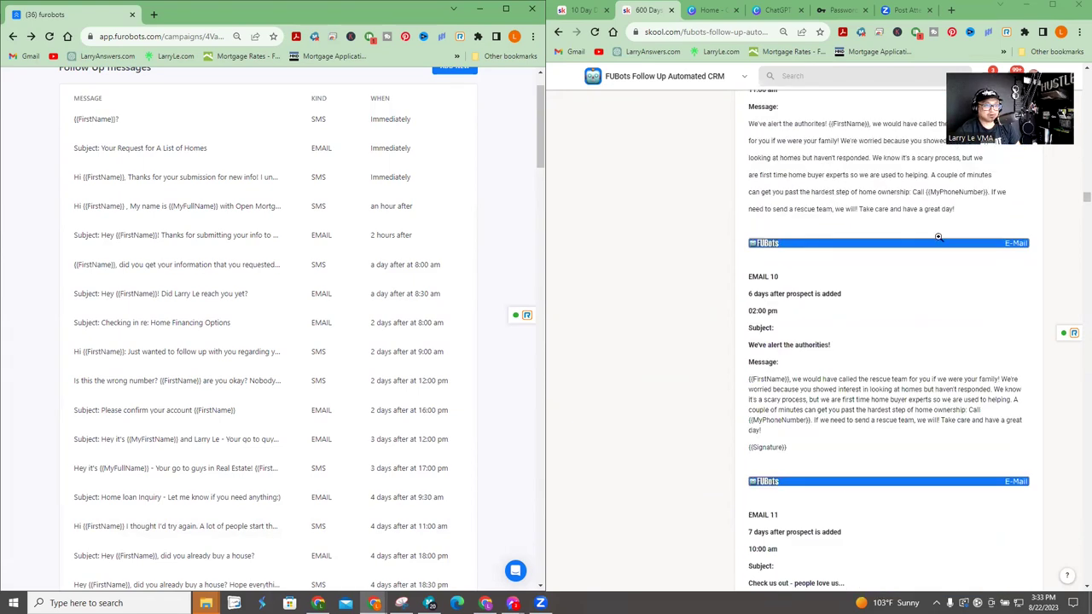
scroll(938, 237, "down", 6)
left_click_drag(911, 316, 819, 314)
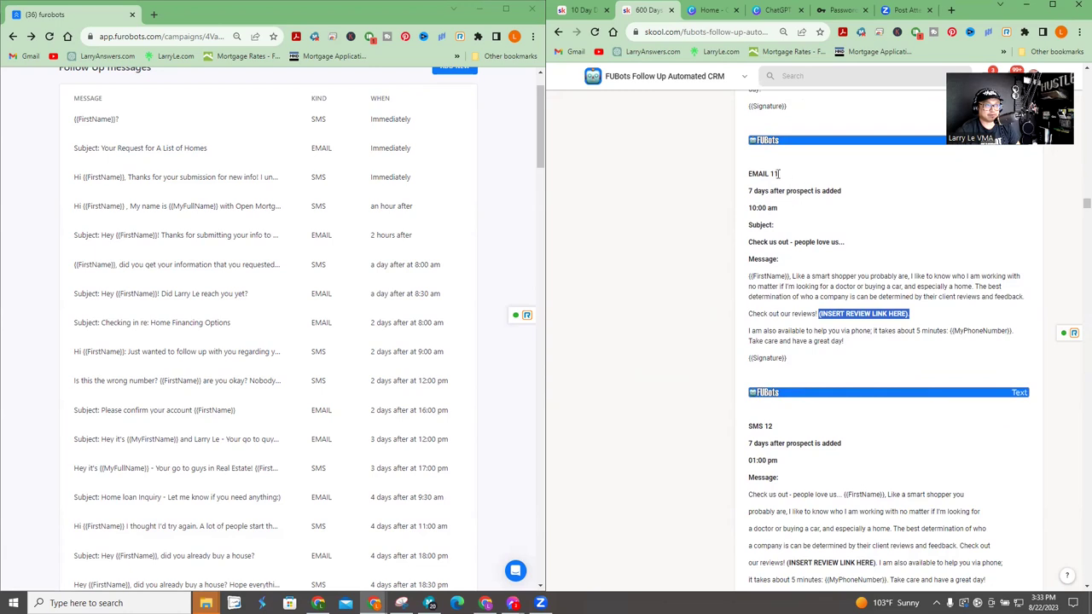
scroll(778, 173, "down", 3)
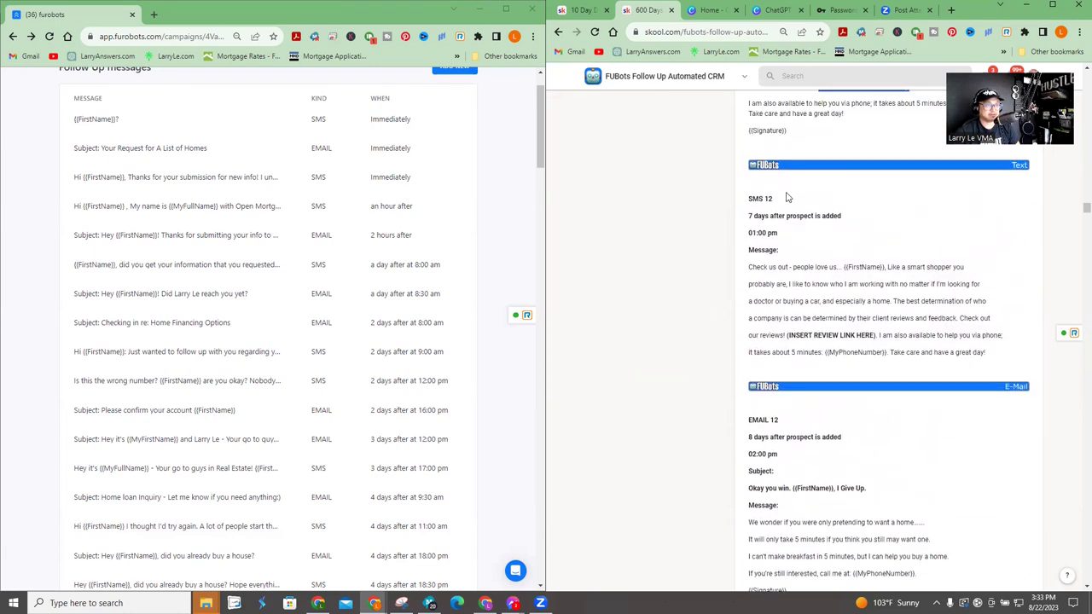
left_click_drag(876, 338, 788, 336)
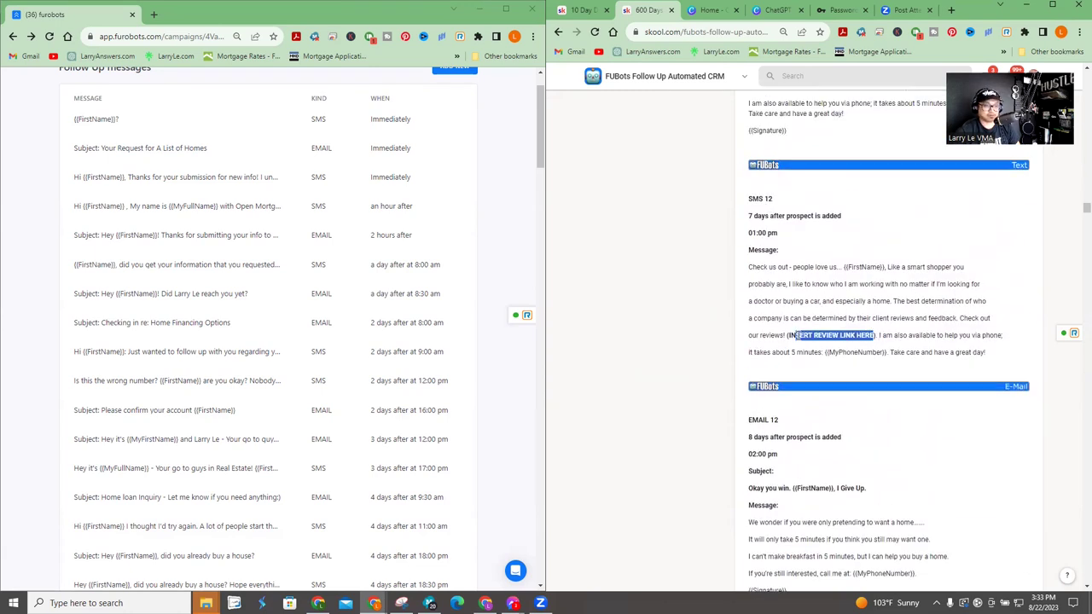
scroll(897, 333, "down", 10)
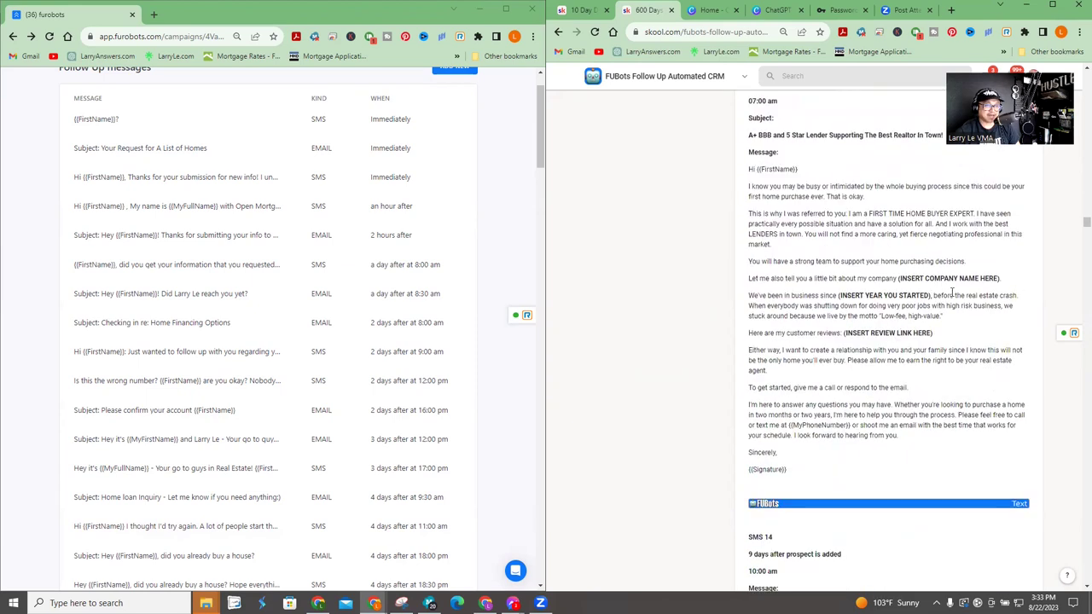
scroll(947, 286, "up", 1)
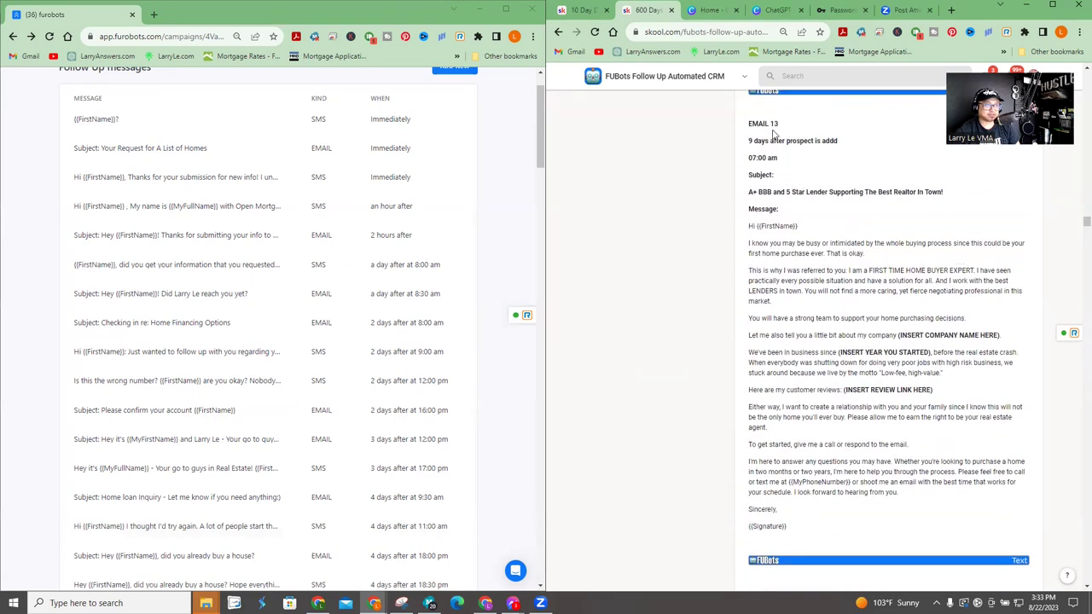
left_click_drag(899, 335, 993, 335)
left_click(986, 336)
left_click_drag(933, 350, 837, 353)
left_click(846, 383)
scroll(860, 367, "down", 5)
scroll(866, 371, "down", 3)
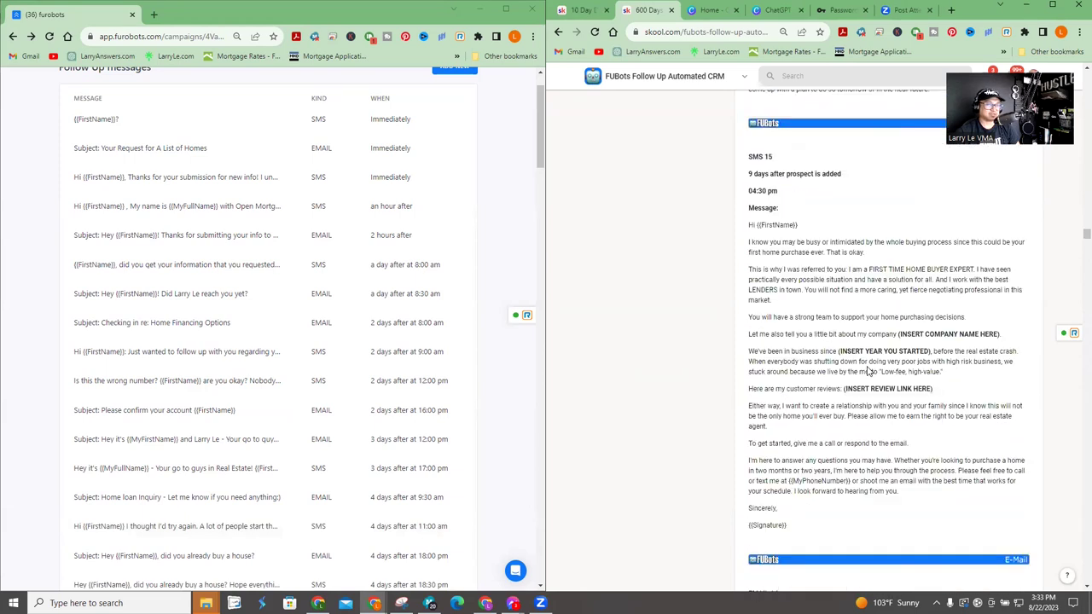
scroll(853, 281, "up", 1)
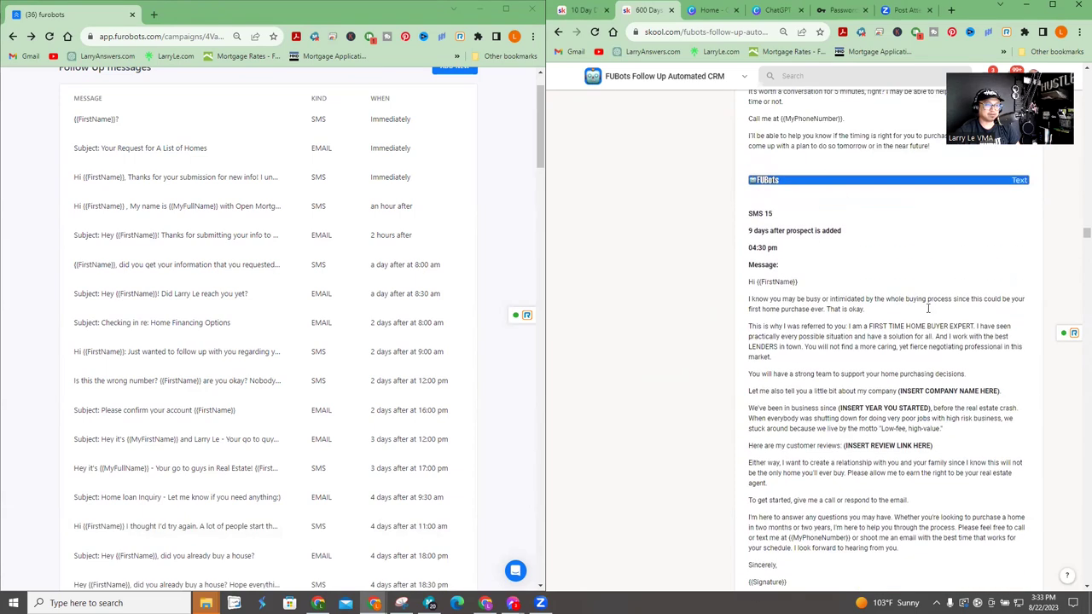
scroll(930, 314, "down", 7)
scroll(933, 315, "down", 3)
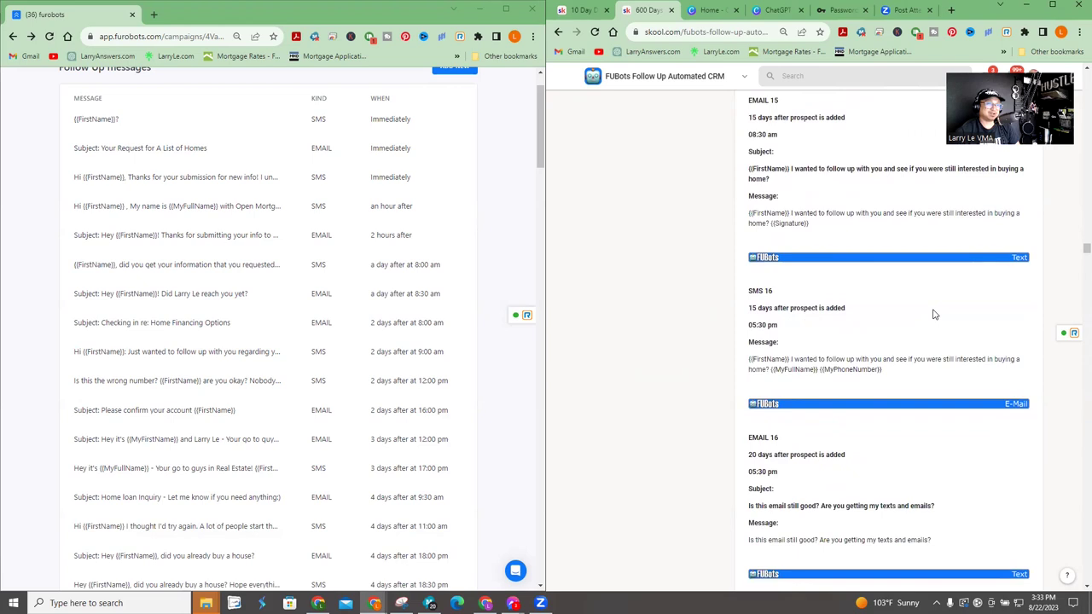
scroll(933, 315, "down", 15)
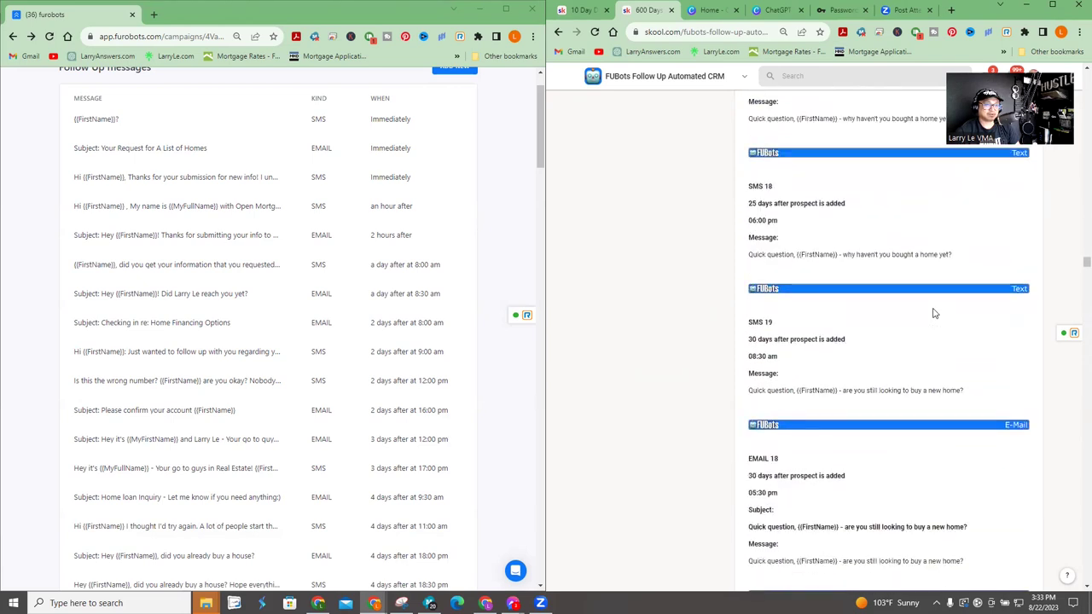
scroll(923, 280, "down", 5)
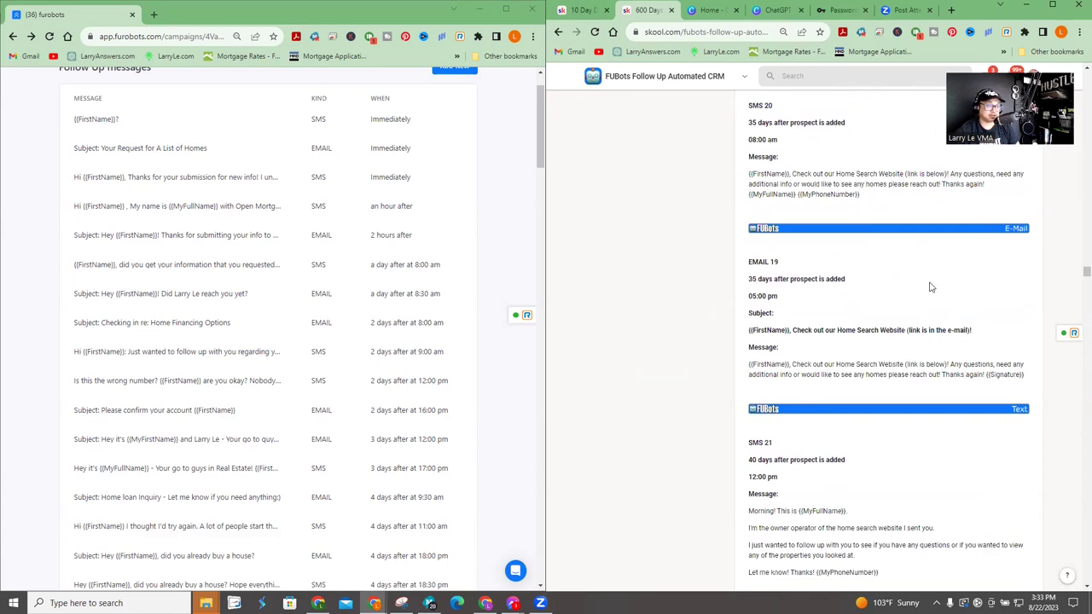
scroll(935, 282, "down", 5)
scroll(956, 286, "down", 1)
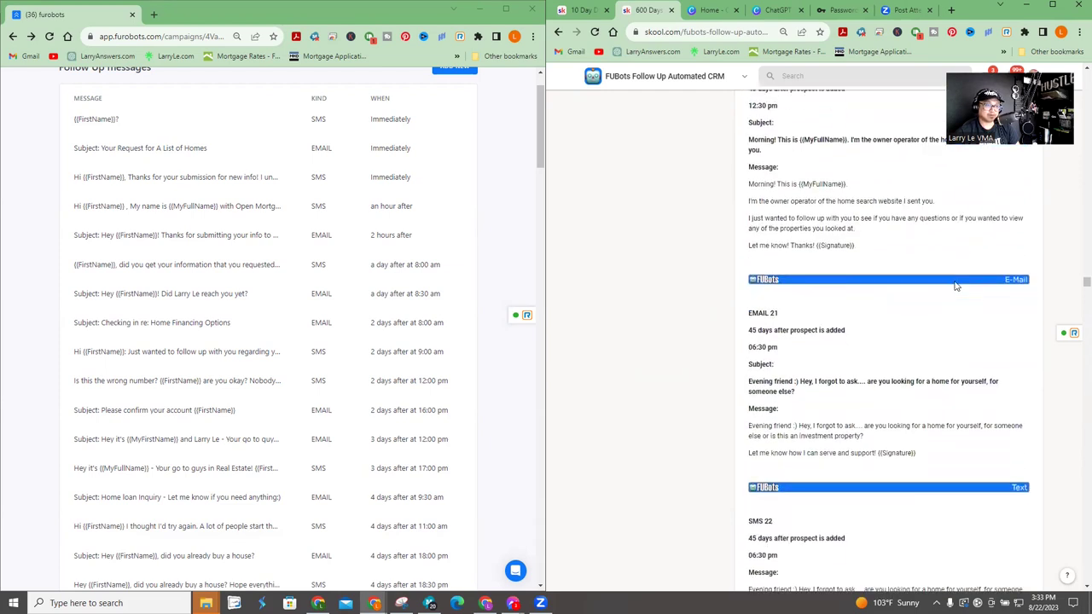
scroll(954, 283, "down", 8)
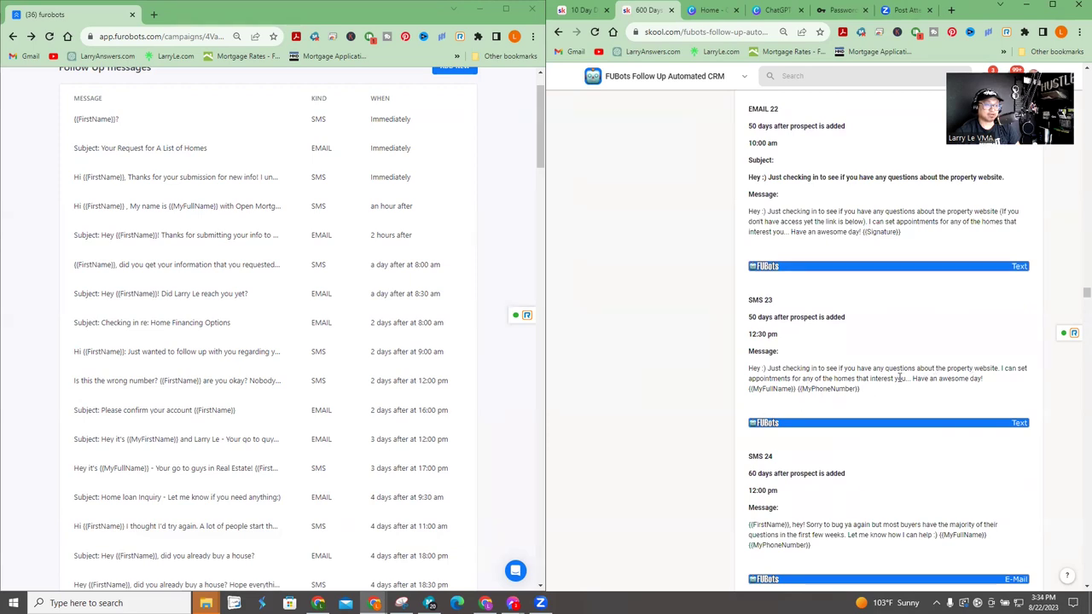
scroll(990, 367, "down", 9)
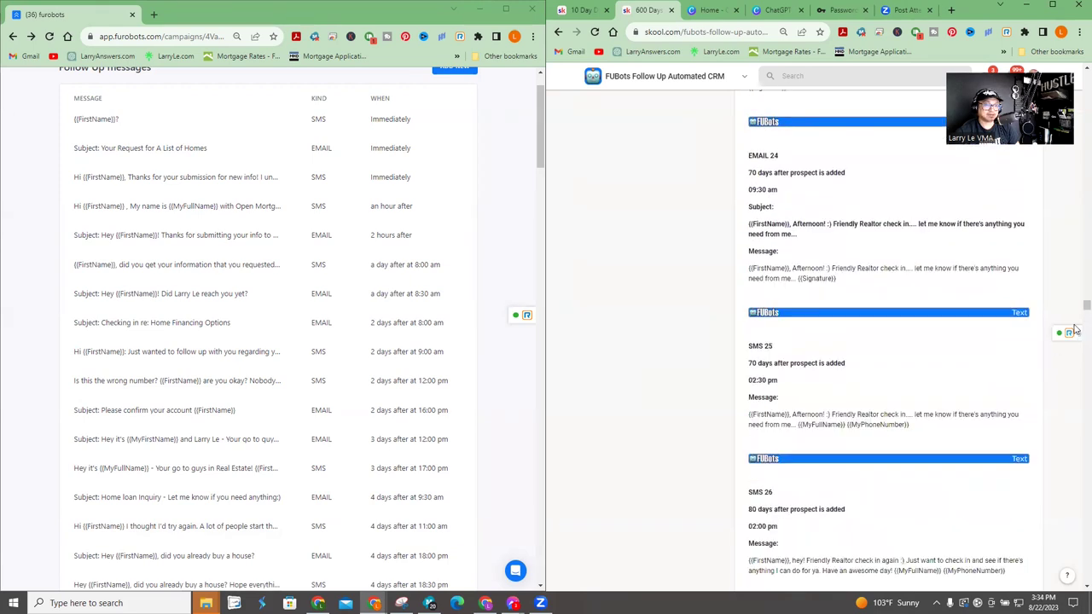
scroll(1077, 316, "down", 3)
left_click_drag(1076, 316, 1075, 171)
scroll(1075, 171, "down", 15)
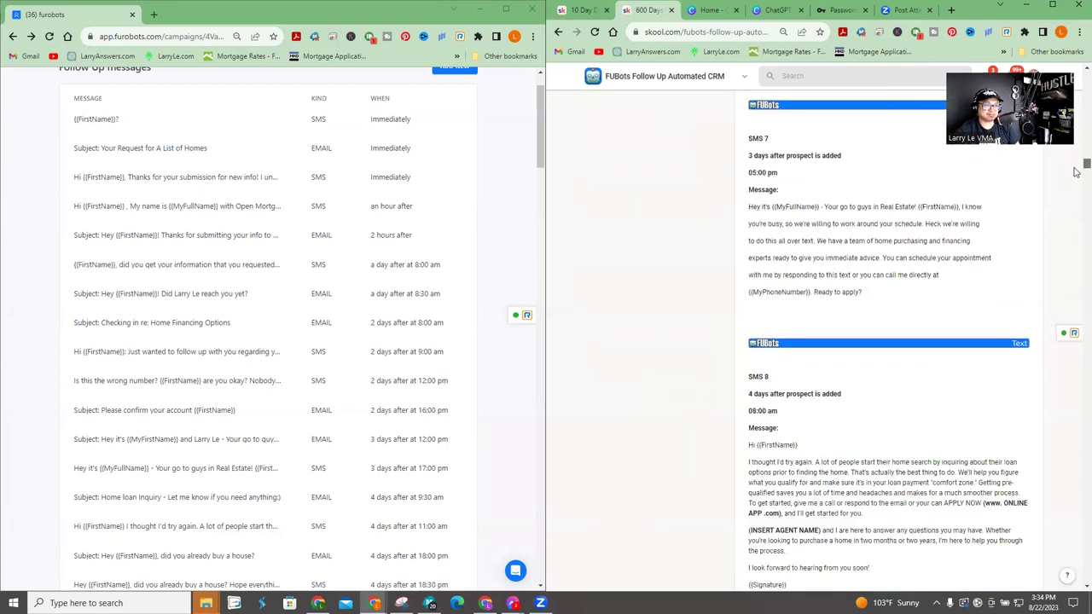
scroll(1077, 178, "down", 3)
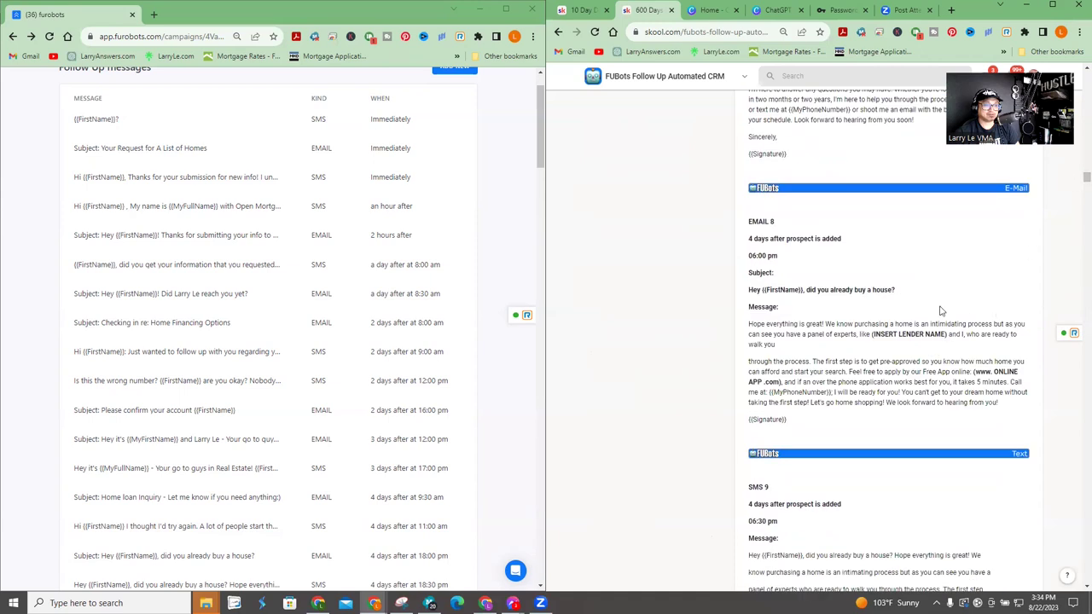
scroll(847, 329, "down", 5)
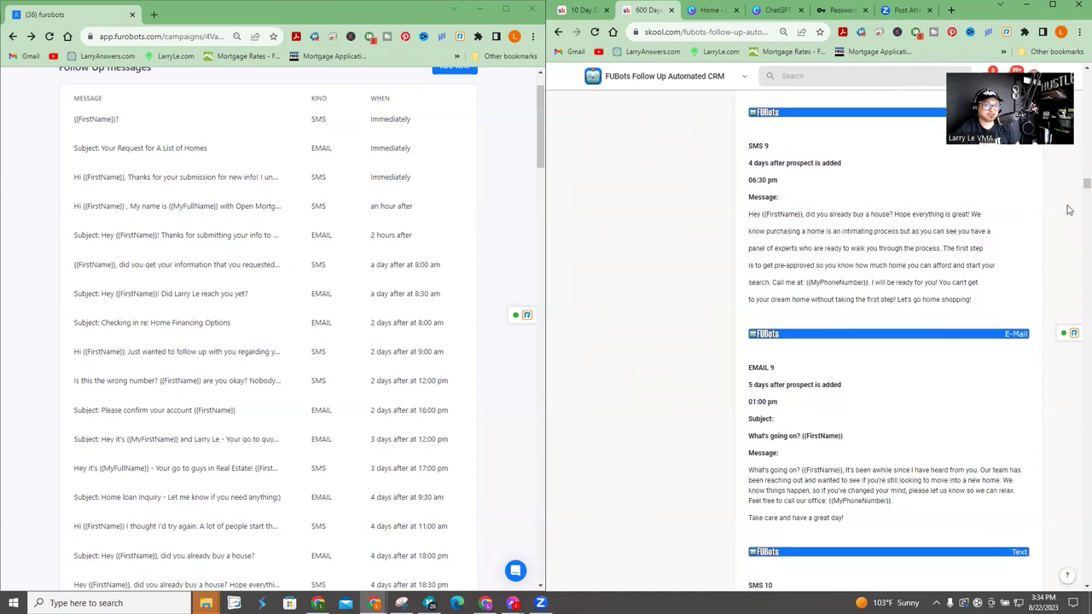
scroll(1075, 213, "down", 12)
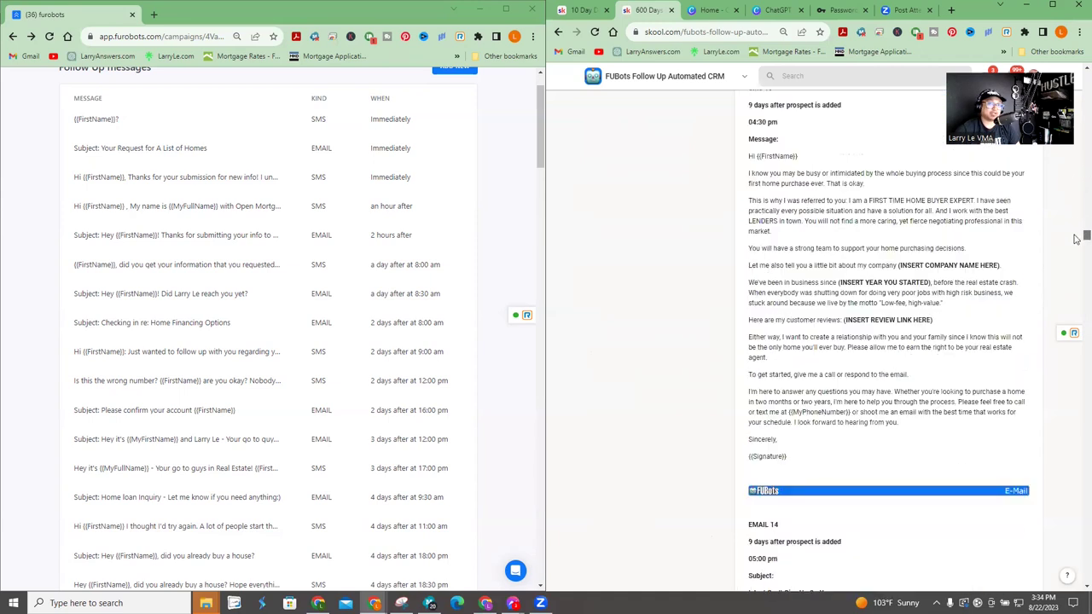
left_click_drag(1077, 243, 1076, 429)
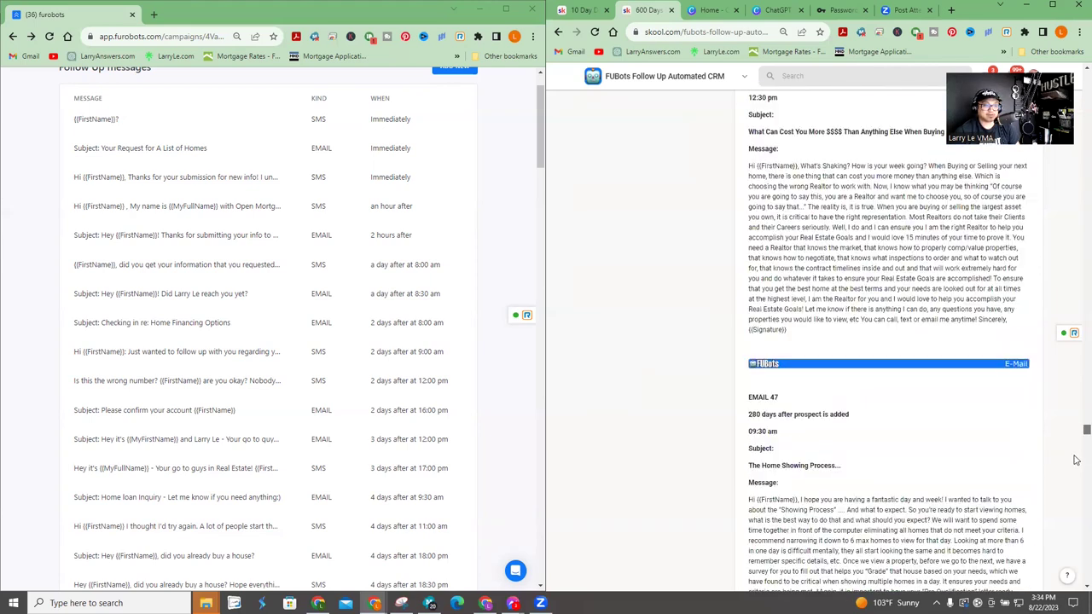
scroll(853, 375, "down", 15)
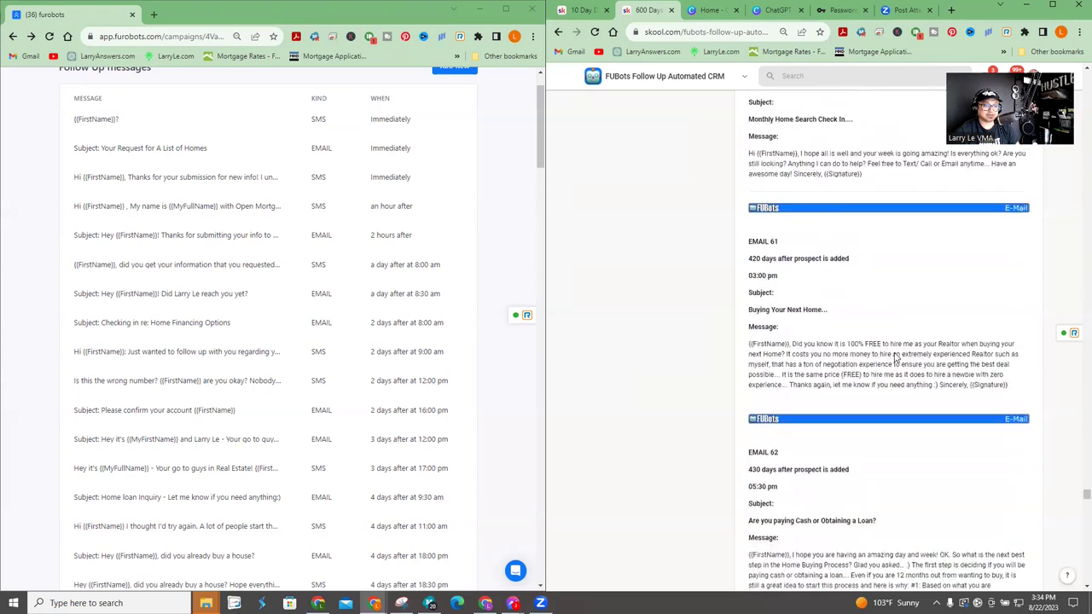
scroll(895, 358, "down", 3)
left_click_drag(826, 303, 933, 384)
scroll(935, 363, "down", 2)
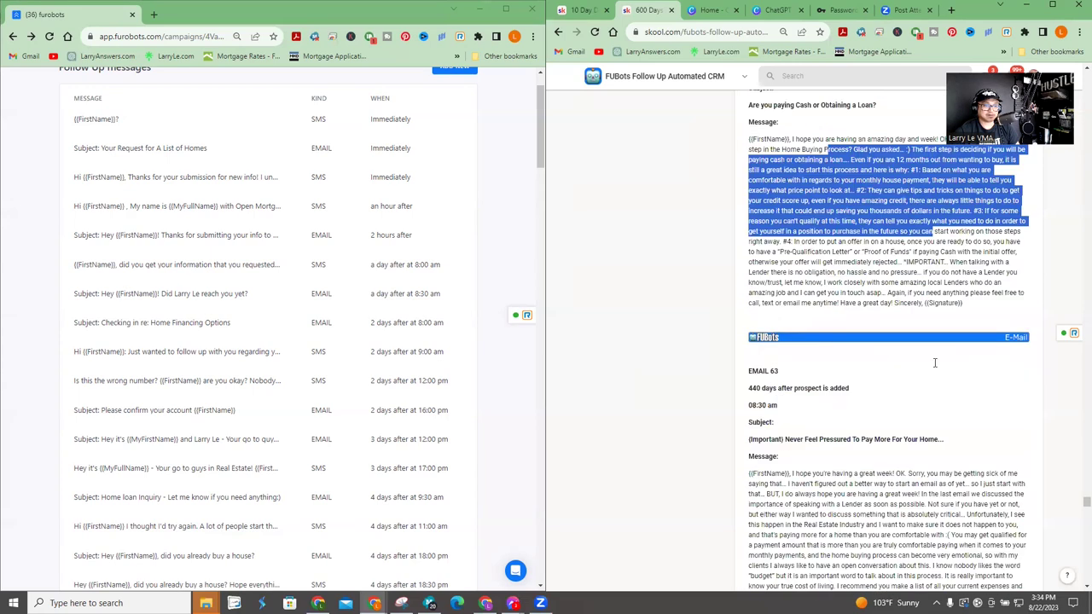
scroll(925, 350, "down", 8)
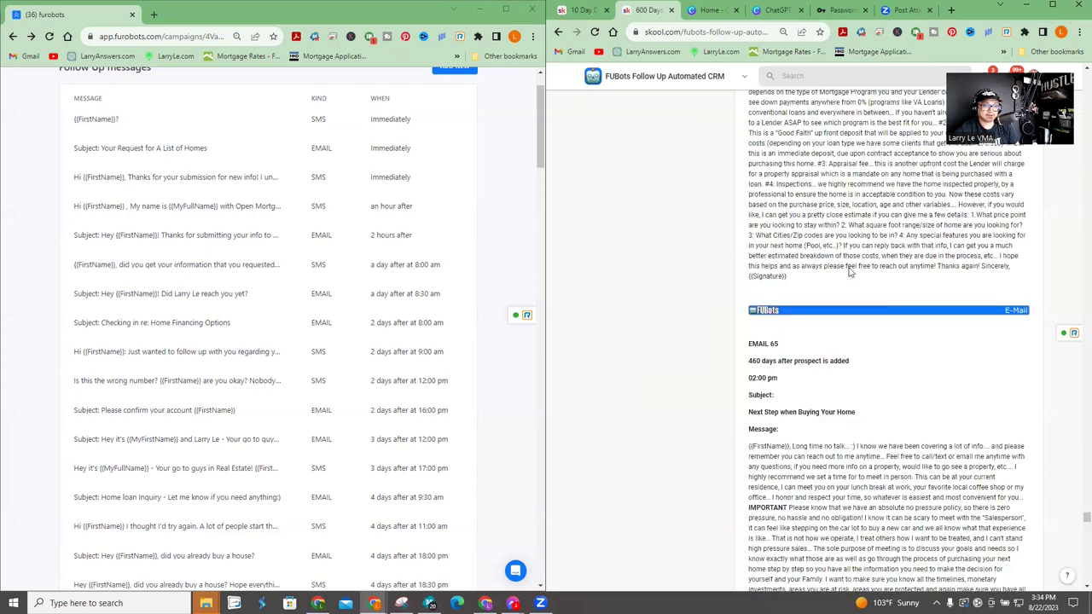
scroll(849, 272, "down", 8)
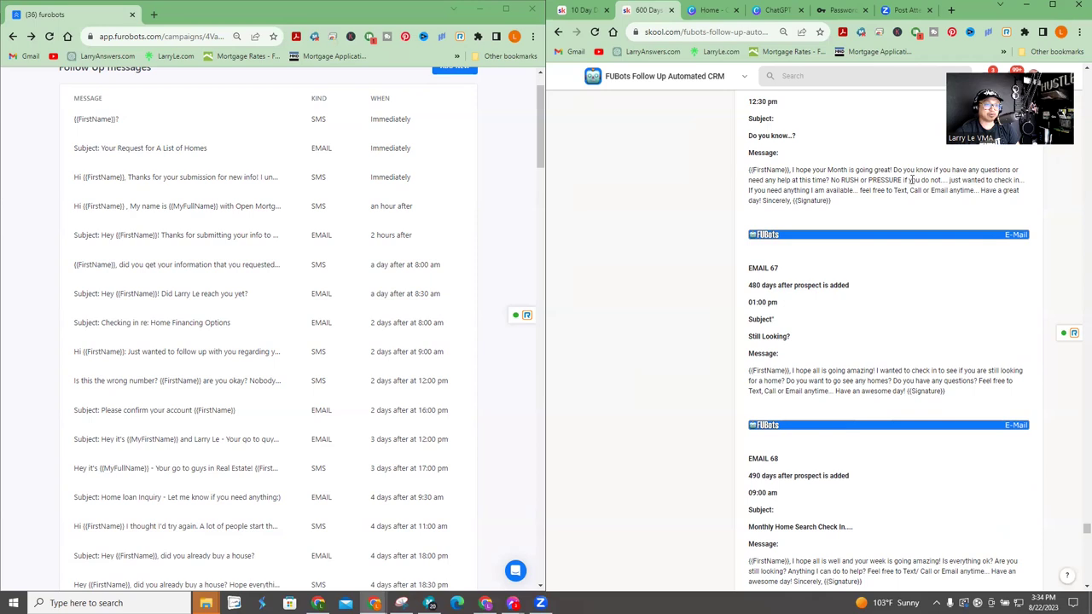
scroll(912, 180, "down", 12)
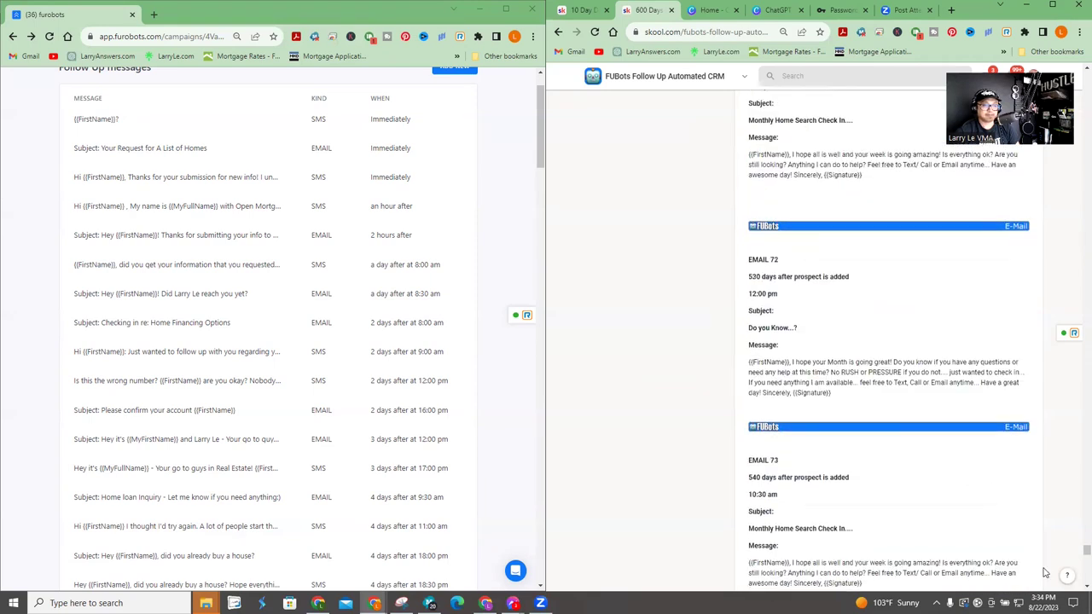
scroll(1078, 558, "down", 12)
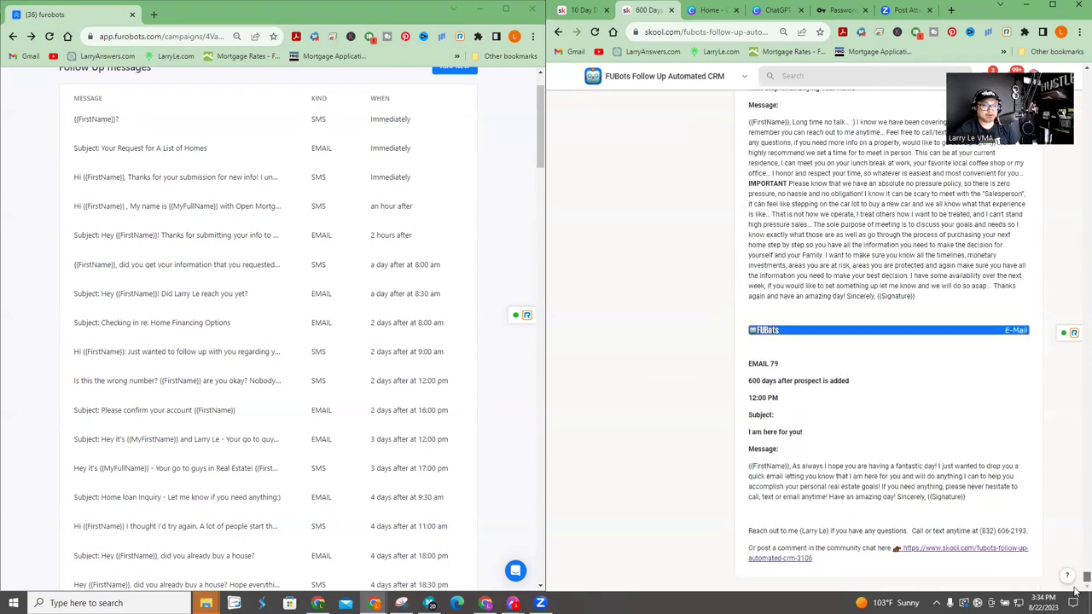
left_click_drag(1075, 592, 1077, 75)
scroll(571, 281, "down", 5)
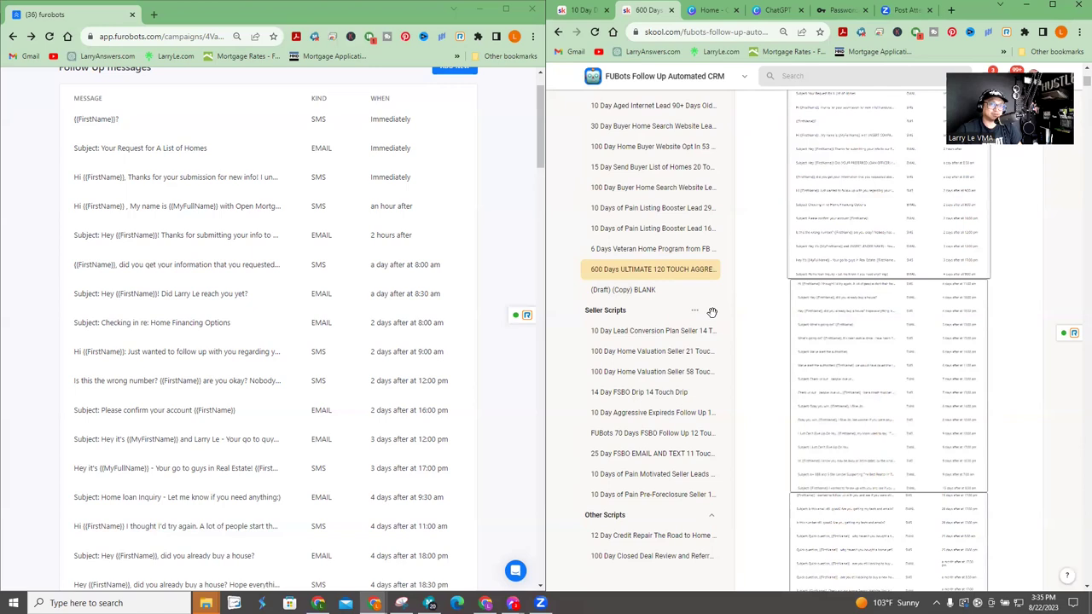
scroll(887, 271, "up", 3)
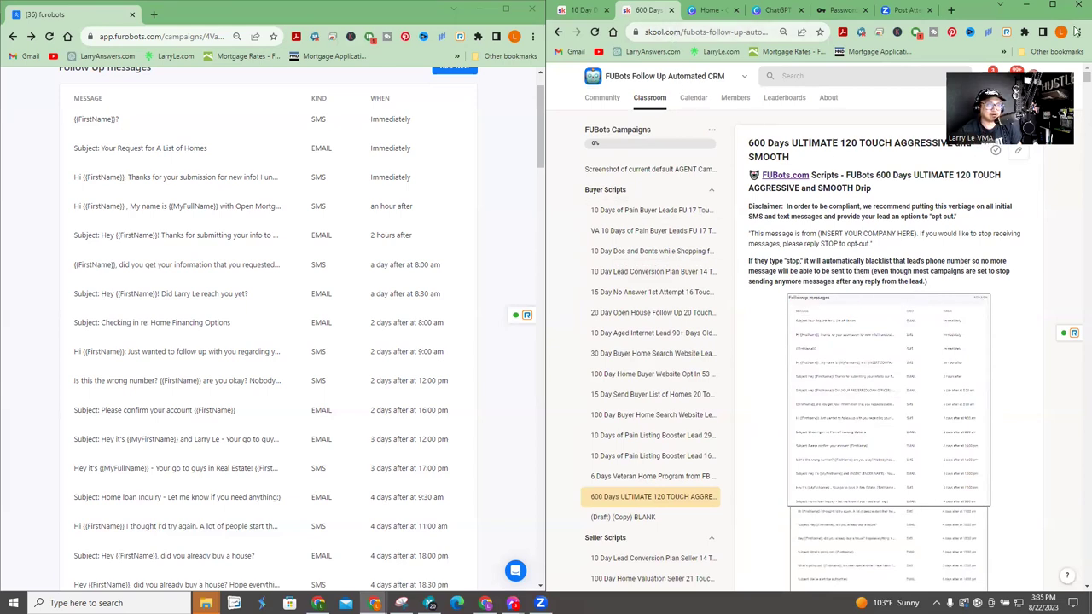
scroll(973, 319, "down", 10)
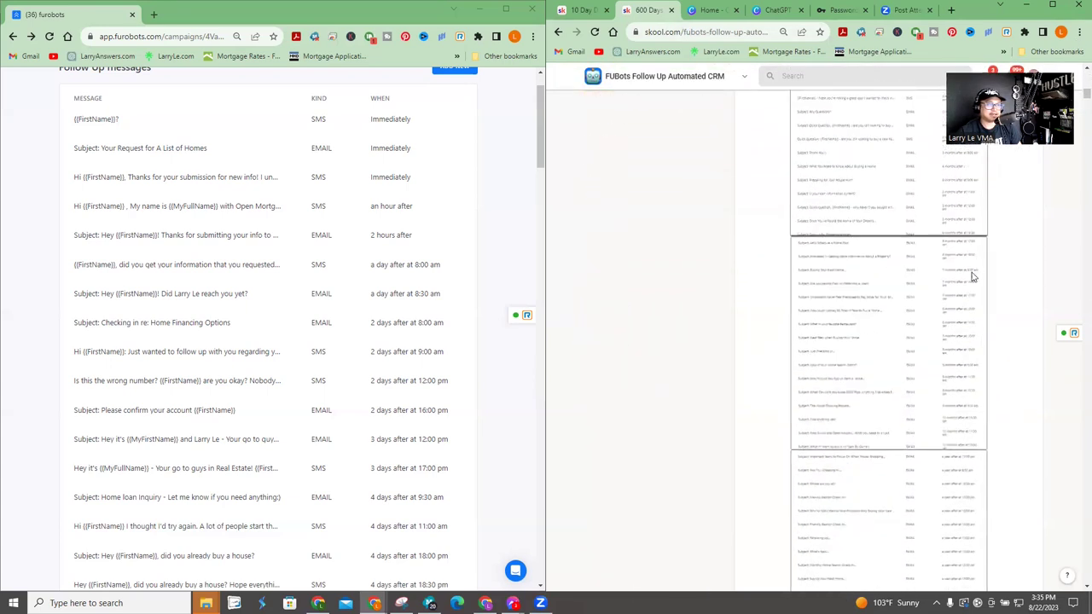
scroll(973, 277, "up", 10)
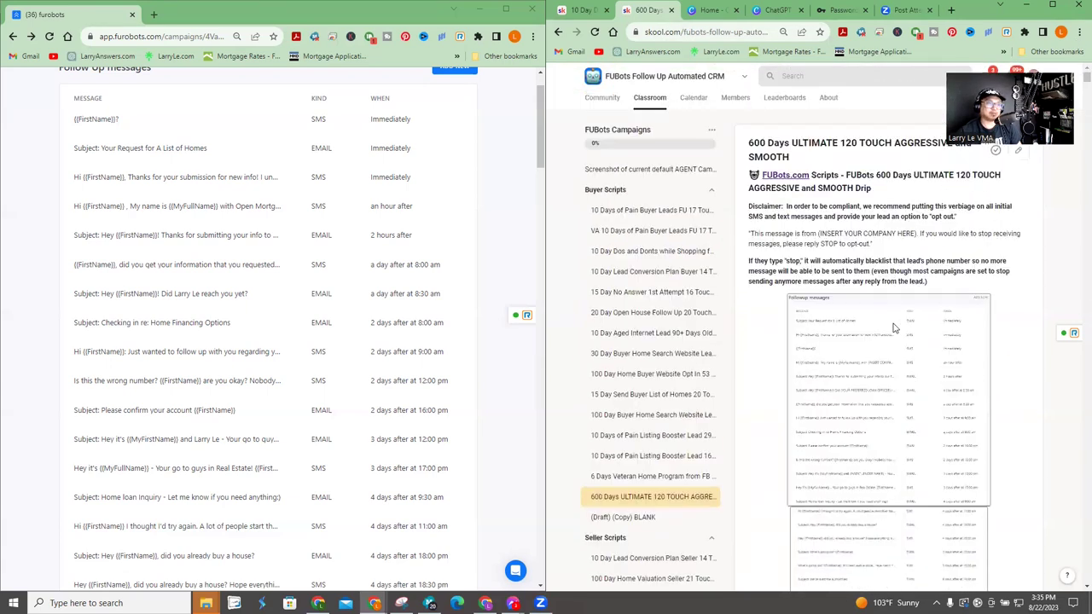
scroll(341, 248, "up", 1)
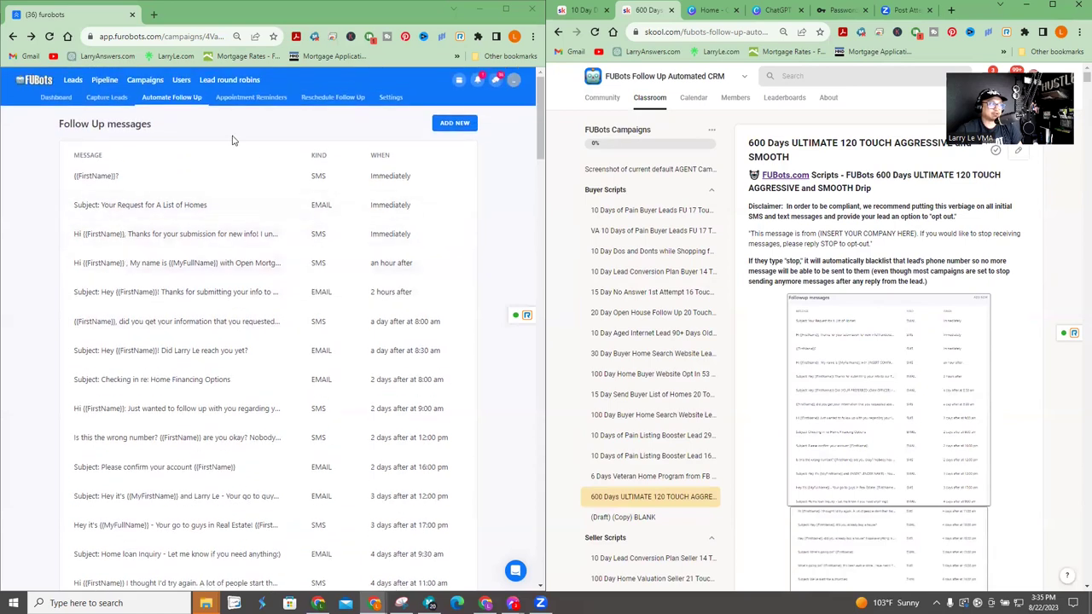
- Return to the Campaigns list, now showing 63 campaigns, and scroll through it
left_click(145, 80)
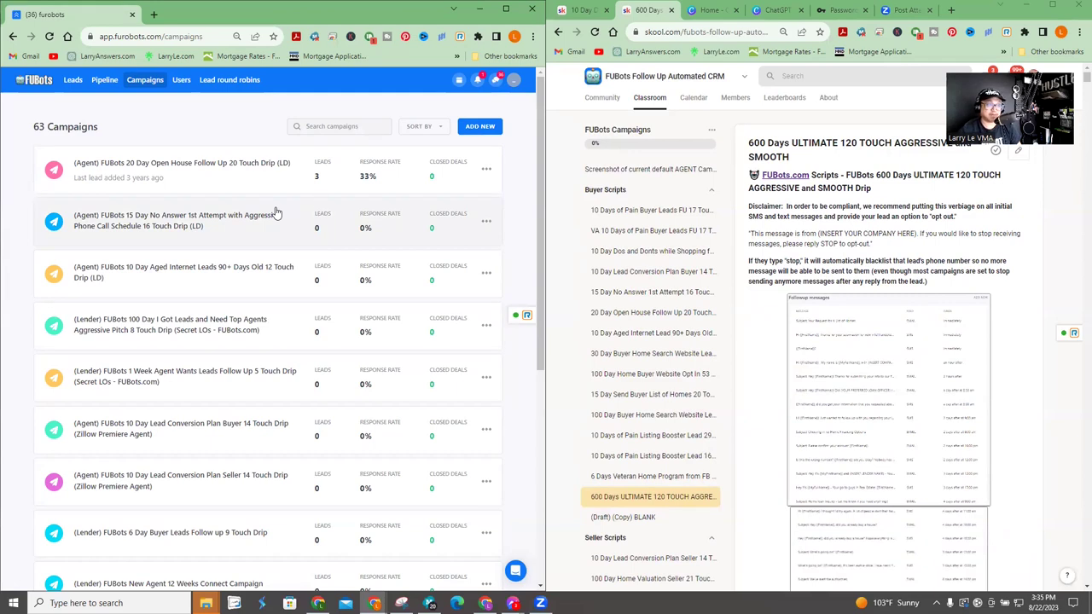
scroll(707, 333, "down", 3)
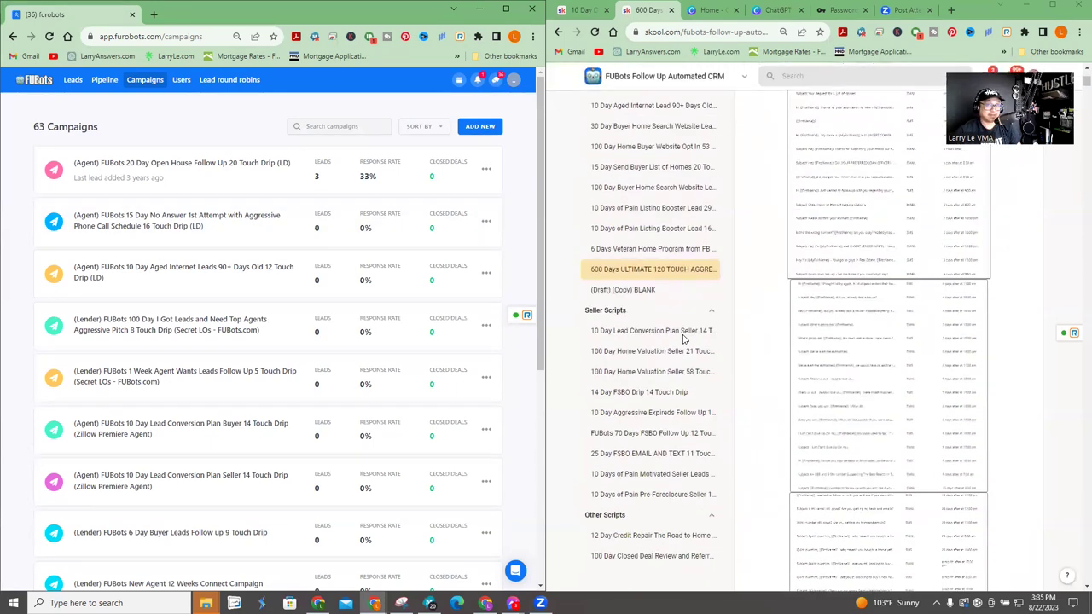
scroll(682, 339, "up", 3)
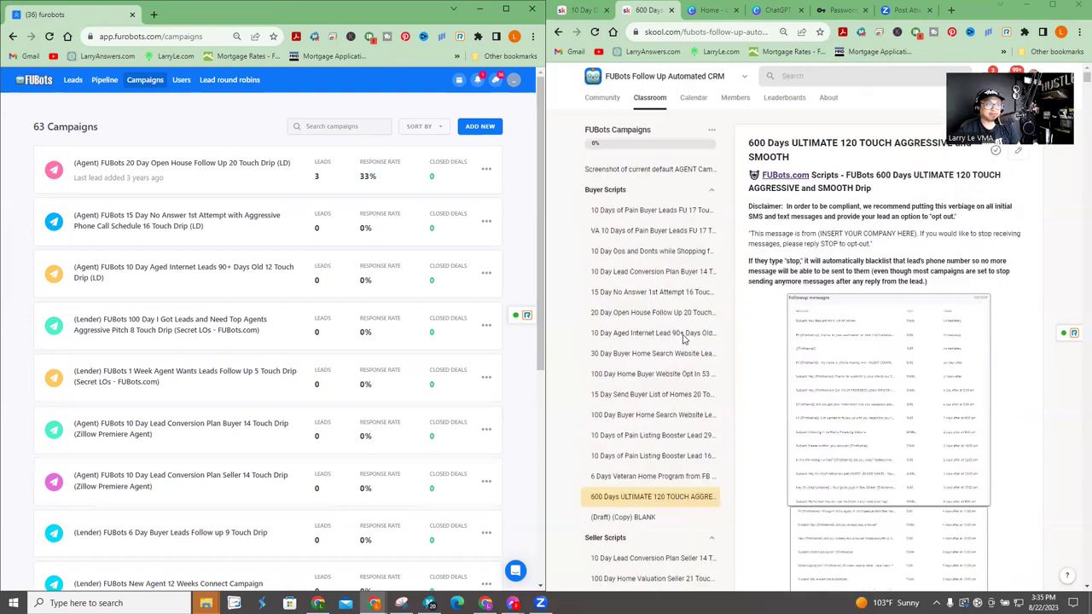